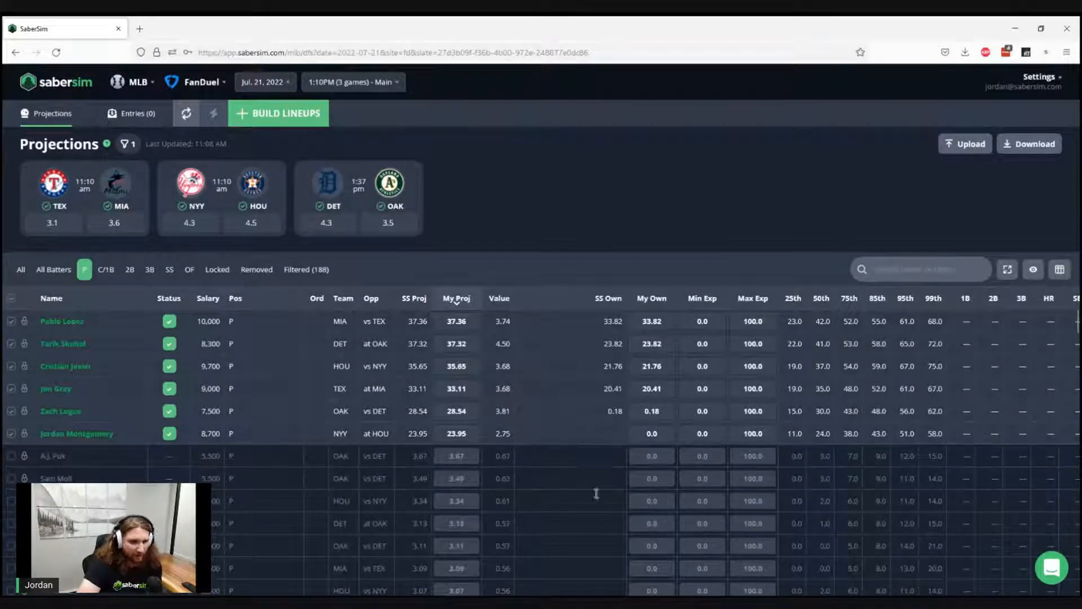
Step: Set My Own to 5 for both the OAK and the NYY starting pitcher
{"action": "left_click", "coordinate": [652, 411]}
{"action": "type", "text": "5"}
{"action": "left_click", "coordinate": [651, 435]}
{"action": "type", "text": "5"}
{"action": "left_click", "coordinate": [705, 158]}
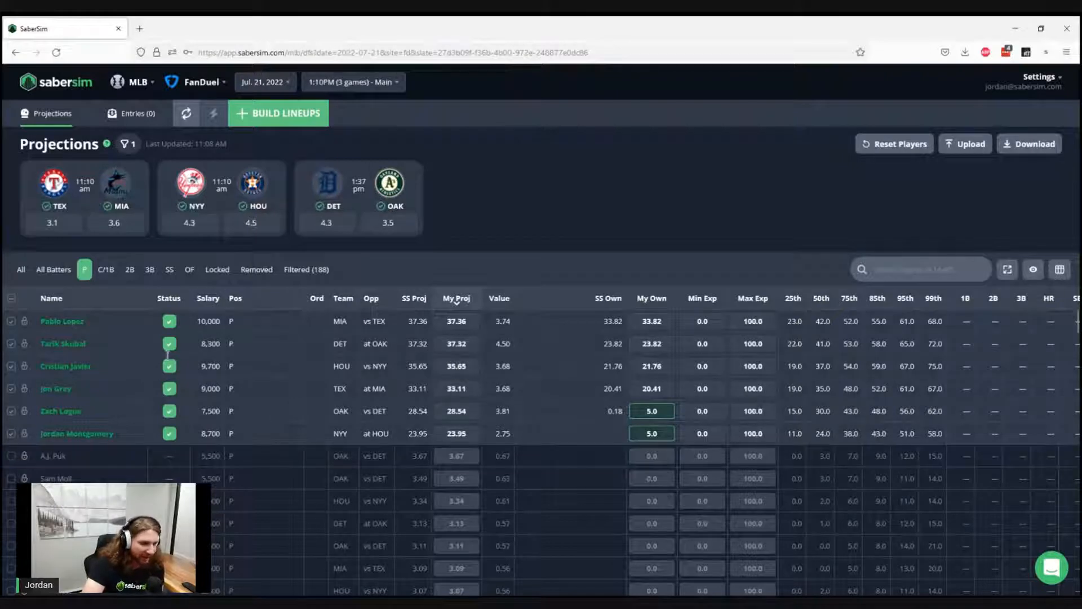
Step: Set My Own to 18 for the HOU starting pitcher and 26 for the DET starting pitcher
{"action": "left_click_drag", "start_coordinate": [197, 367], "coordinate": [208, 366]}
{"action": "left_click", "coordinate": [659, 361]}
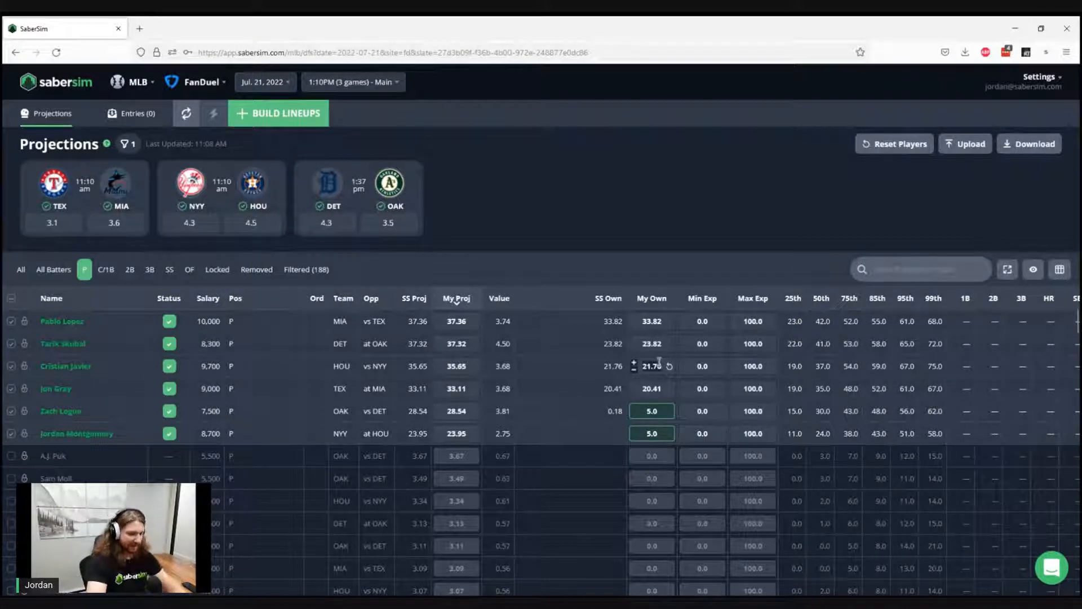
{"action": "type", "text": "18"}
{"action": "key", "text": "Return"}
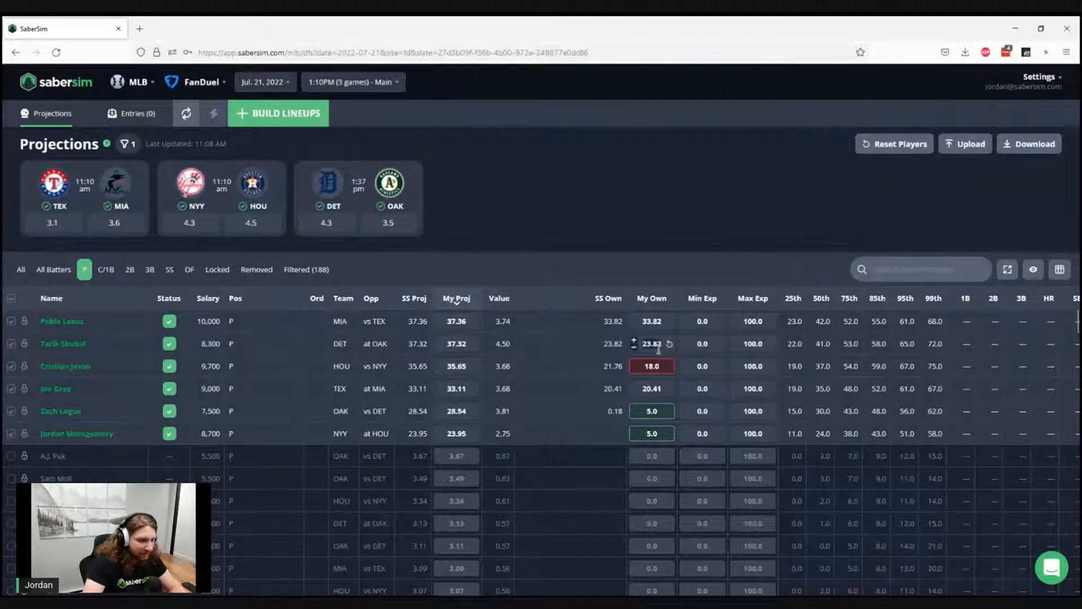
{"action": "type", "text": "26"}
{"action": "key", "text": "Return"}
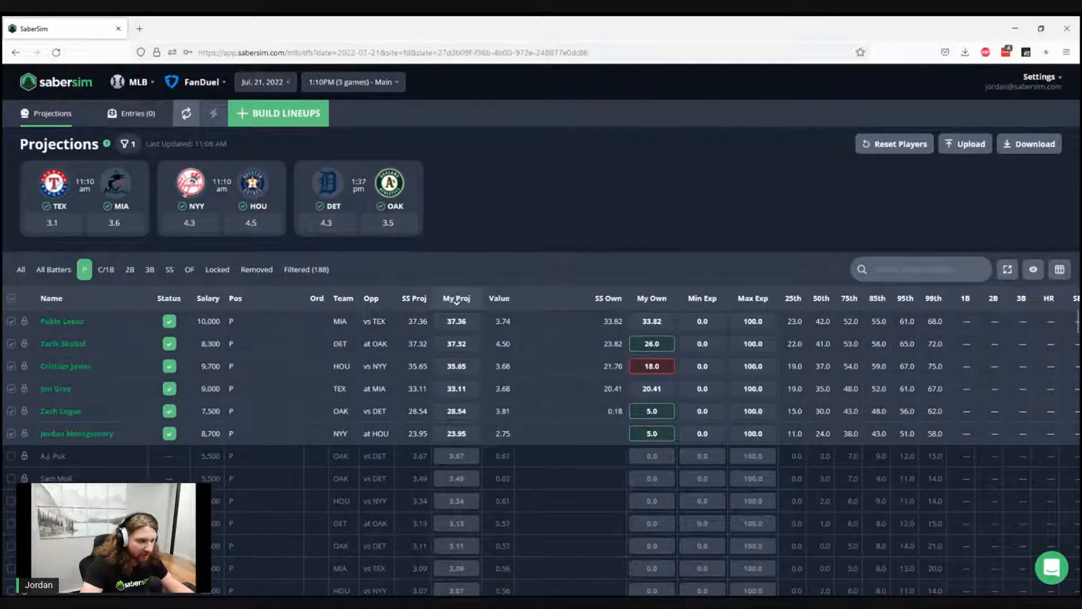
Step: List all batters sorted by My Own from highest to lowest and examine their ownership by team and batting order
{"action": "left_click", "coordinate": [64, 275]}
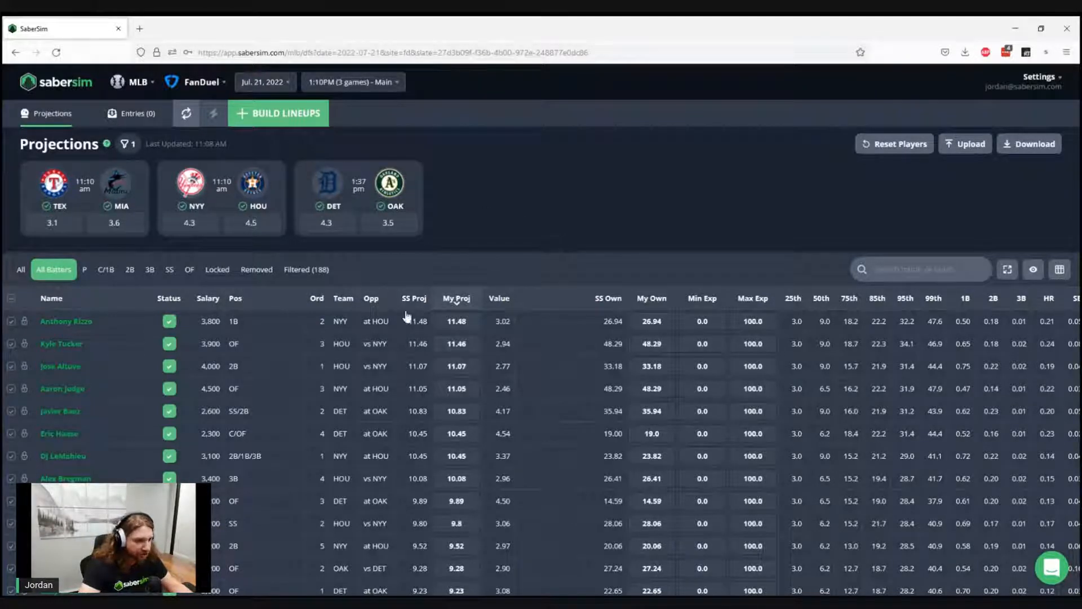
{"action": "left_click", "coordinate": [648, 300]}
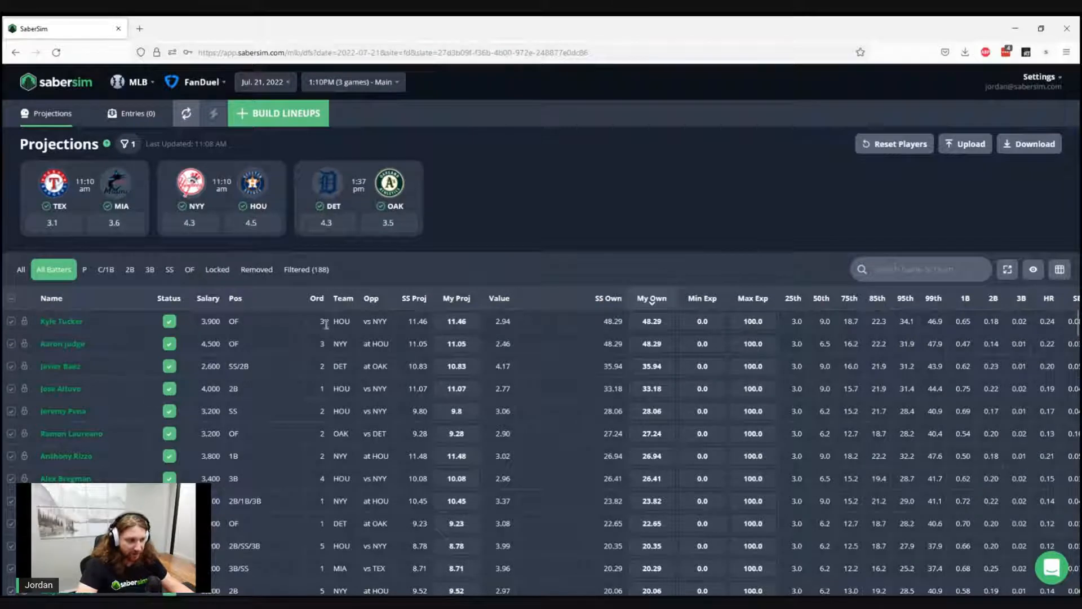
{"action": "mouse_move", "coordinate": [216, 198]}
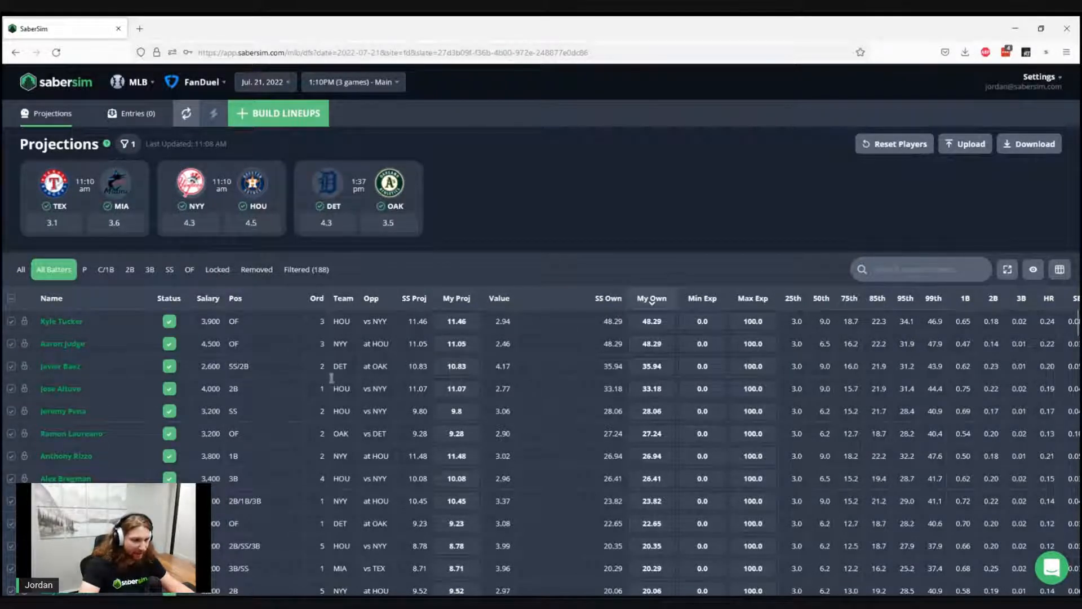
{"action": "left_click_drag", "start_coordinate": [338, 364], "coordinate": [345, 320]}
{"action": "left_click", "coordinate": [350, 373]}
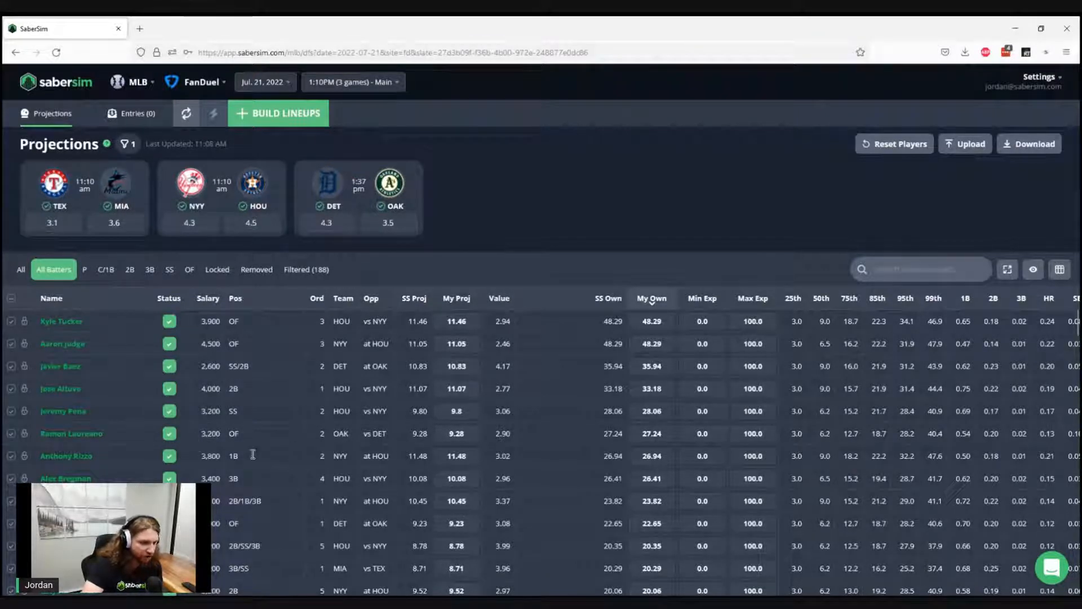
{"action": "left_click_drag", "start_coordinate": [159, 352], "coordinate": [307, 402]}
{"action": "left_click", "coordinate": [305, 374]}
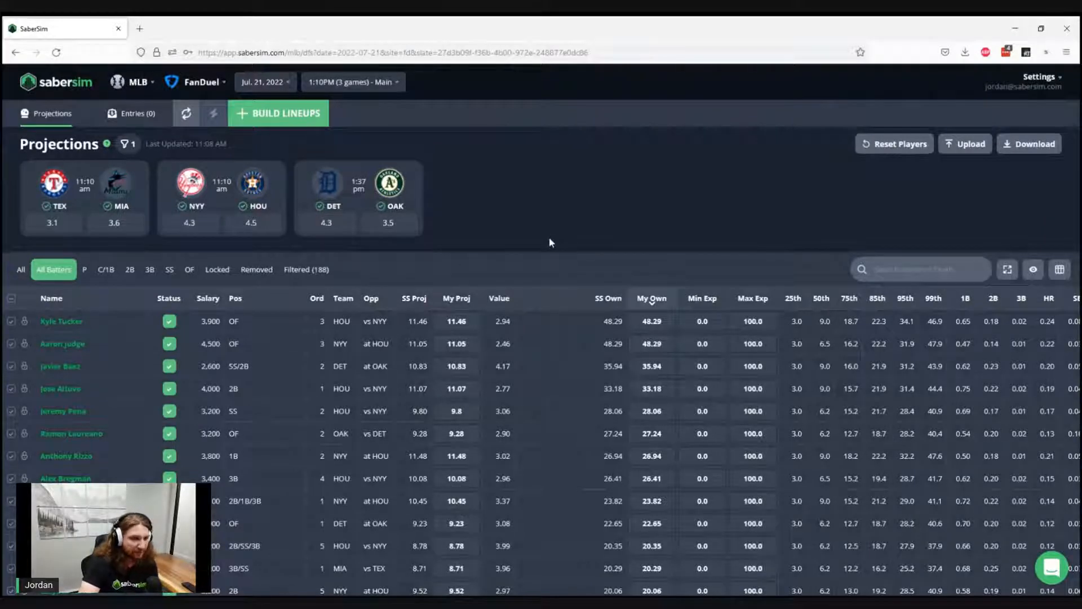
{"action": "mouse_move", "coordinate": [188, 199]}
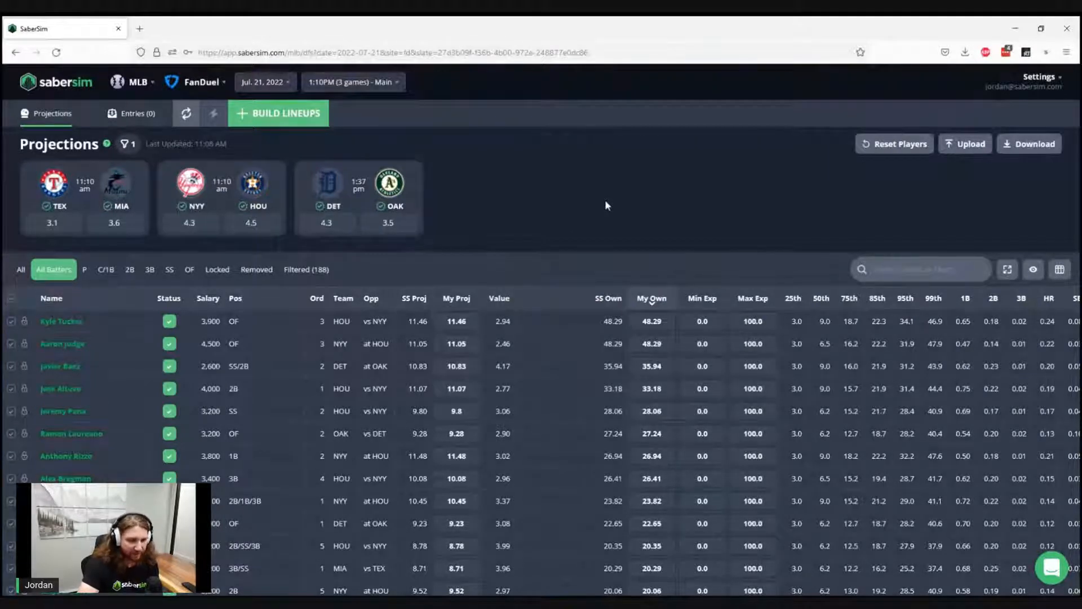
Step: Set up a new lineup build with Late Swap off, Satellite style, a 20-max entry limit and 101 - 1,000 entrants
{"action": "left_click", "coordinate": [262, 117]}
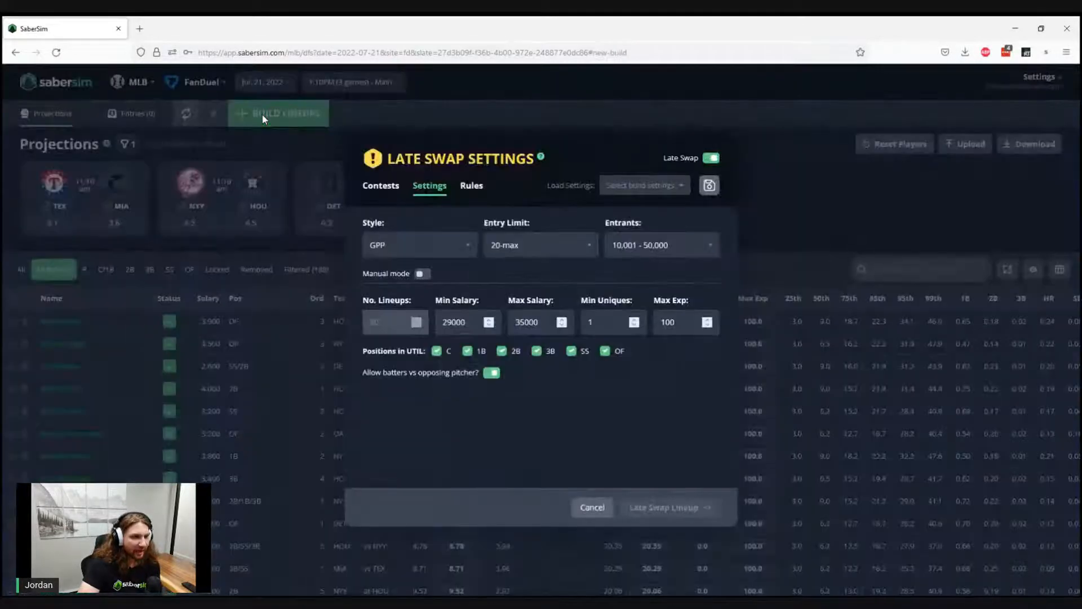
{"action": "left_click", "coordinate": [715, 159]}
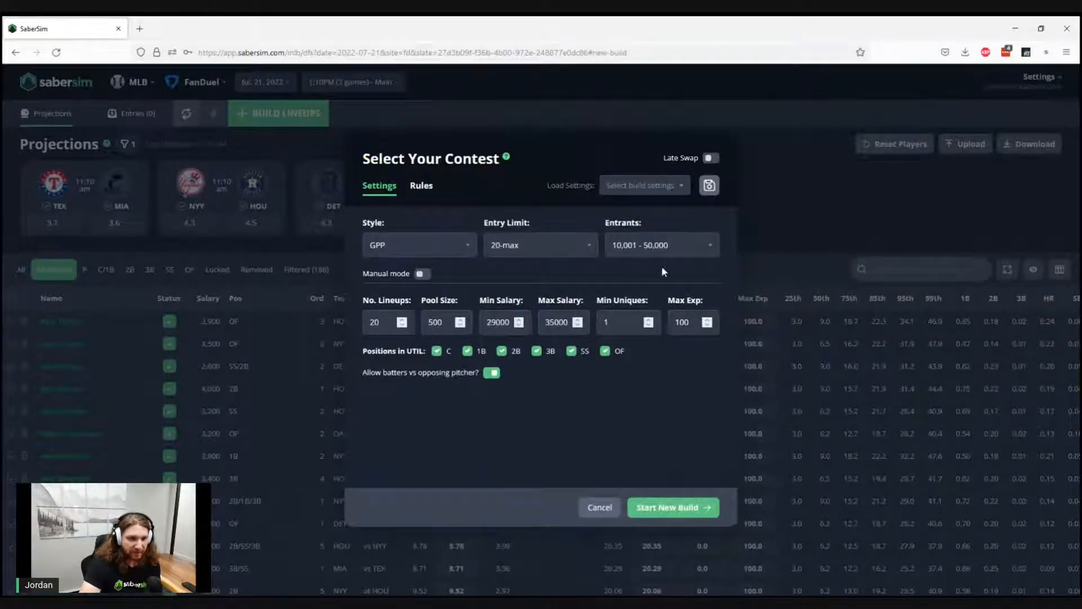
{"action": "left_click", "coordinate": [415, 252]}
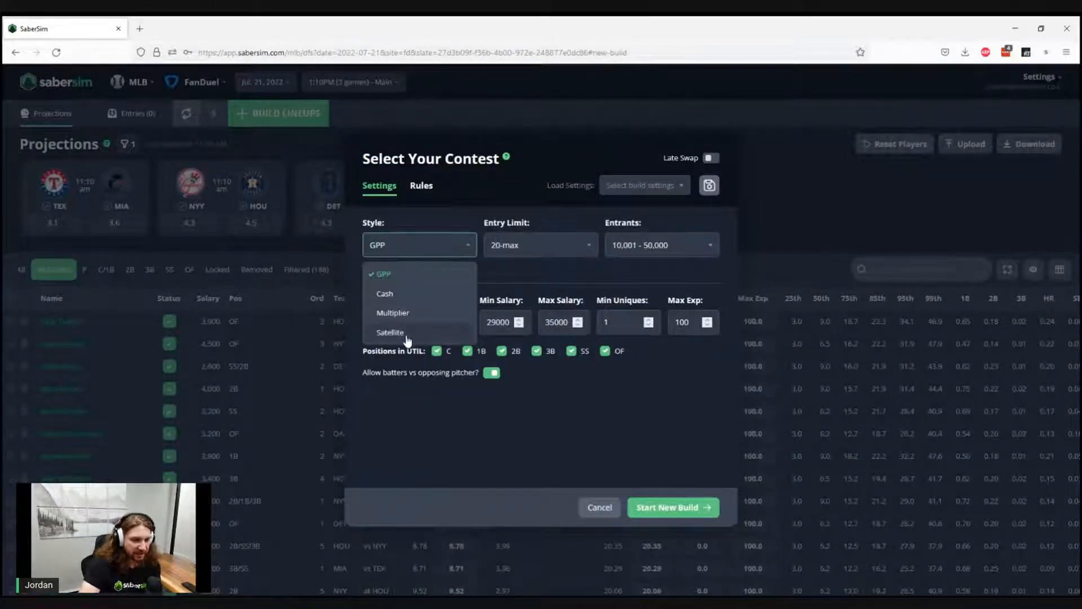
{"action": "left_click", "coordinate": [394, 331]}
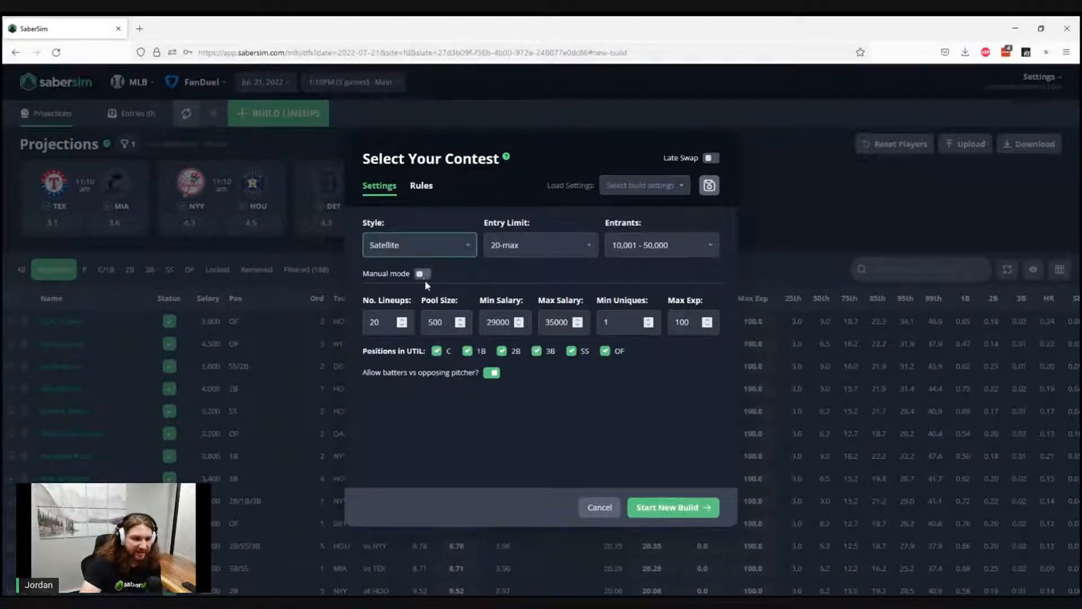
{"action": "left_click", "coordinate": [523, 247]}
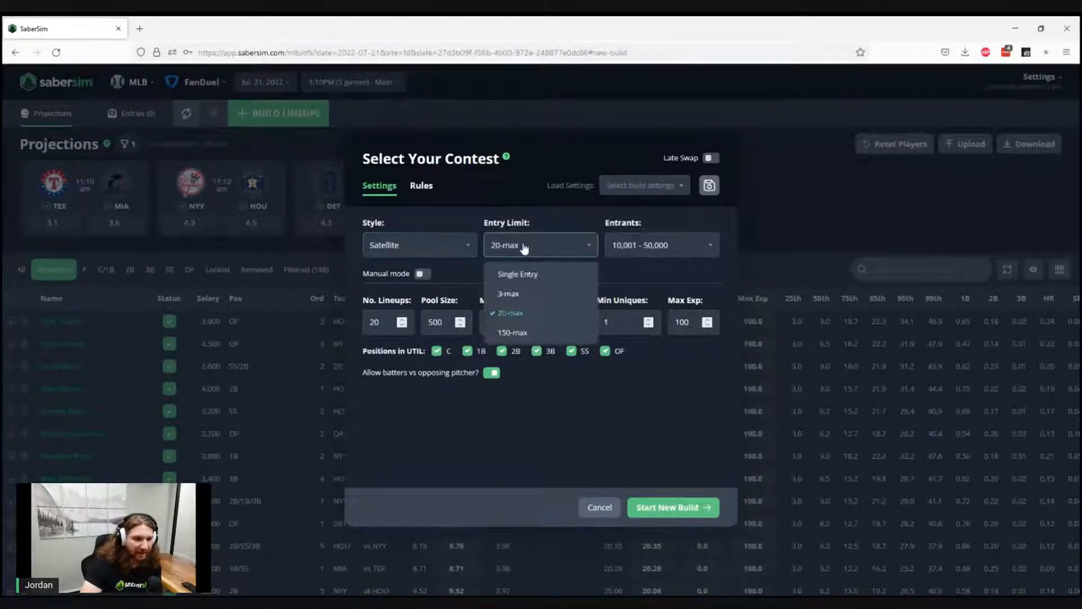
{"action": "left_click", "coordinate": [517, 314]}
{"action": "left_click", "coordinate": [673, 247]}
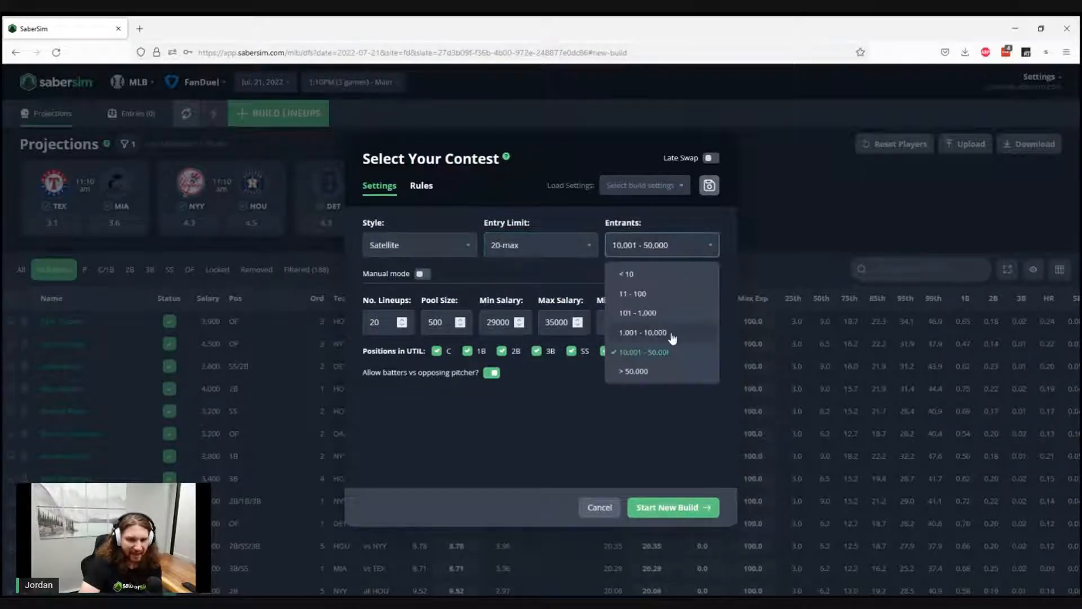
{"action": "left_click", "coordinate": [668, 313]}
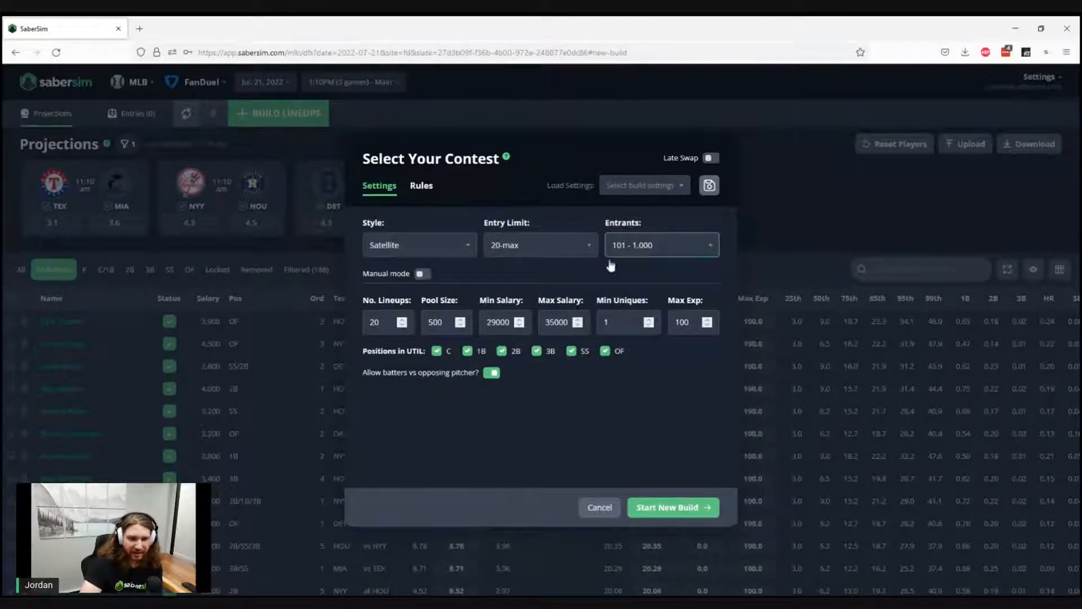
Step: Turn on manual mode and review the Correlation, Ownership Fade and Sim Precision sliders
{"action": "left_click", "coordinate": [421, 274]}
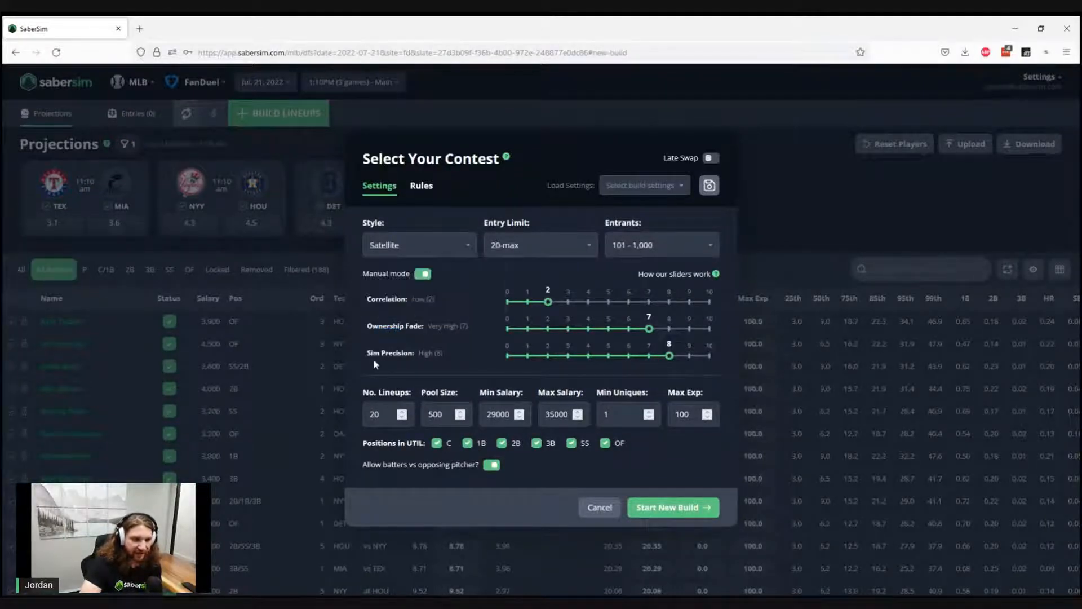
{"action": "mouse_move", "coordinate": [379, 352]}
{"action": "left_click_drag", "start_coordinate": [379, 353], "coordinate": [416, 350]}
{"action": "left_click", "coordinate": [416, 349]}
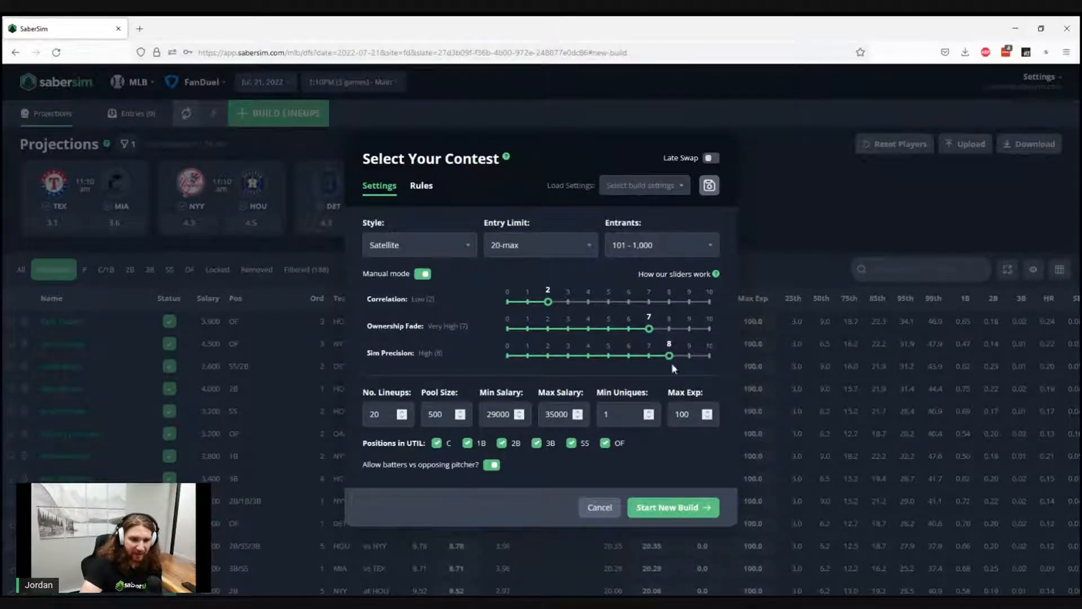
{"action": "mouse_move", "coordinate": [670, 353]}
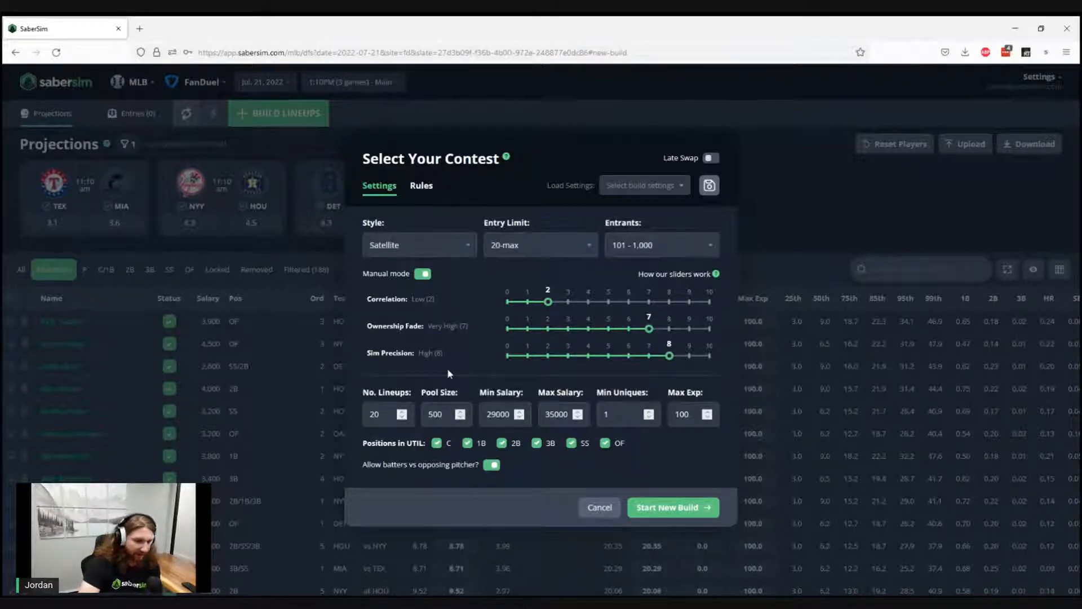
Step: Keep the number of lineups at 20 and start the new build
{"action": "left_click", "coordinate": [377, 414]}
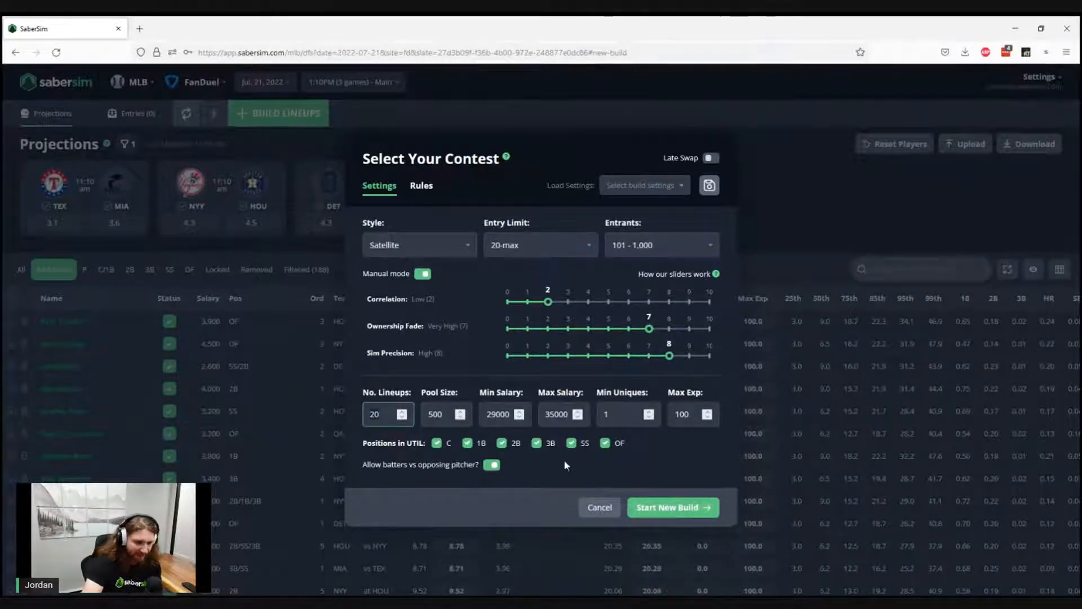
{"action": "left_click", "coordinate": [550, 467]}
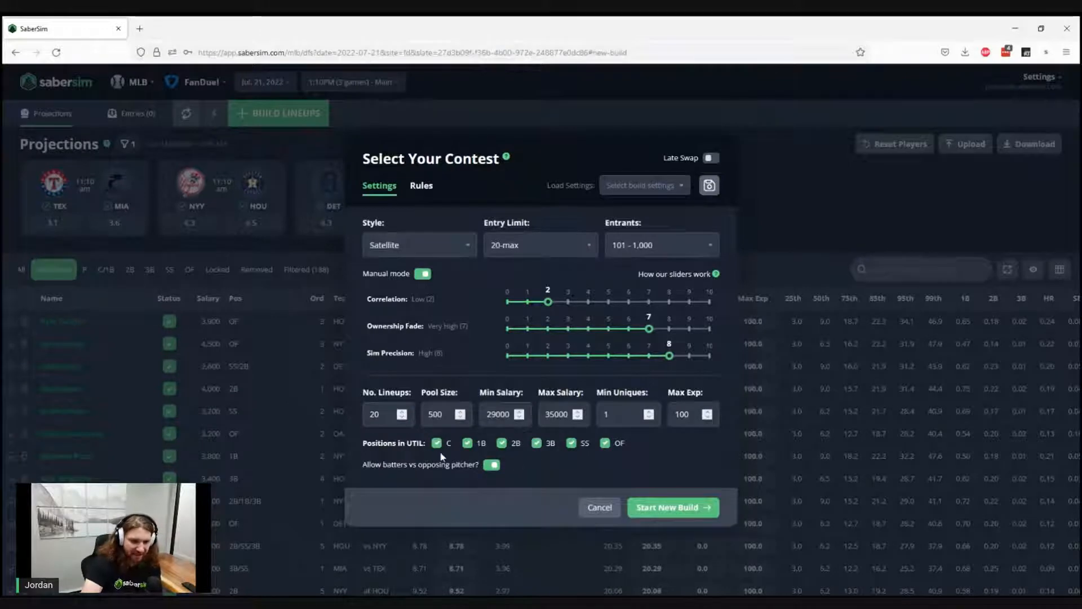
{"action": "left_click", "coordinate": [663, 505]}
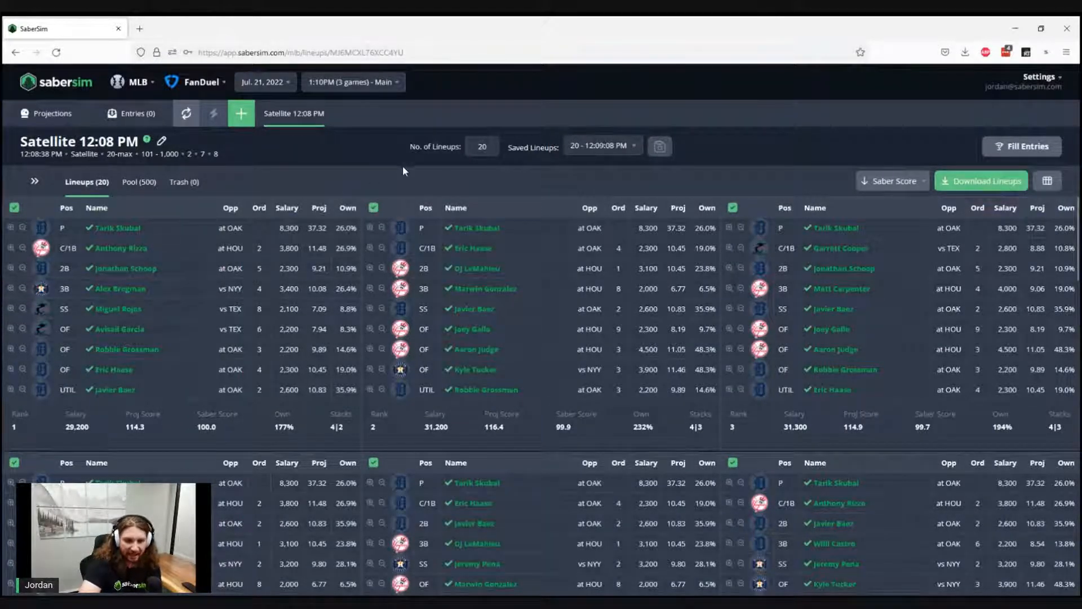
Step: Examine the built lineups, comparing their players, salary, Proj Score, Saber Score, ownership and stacks
{"action": "mouse_move", "coordinate": [4, 172]}
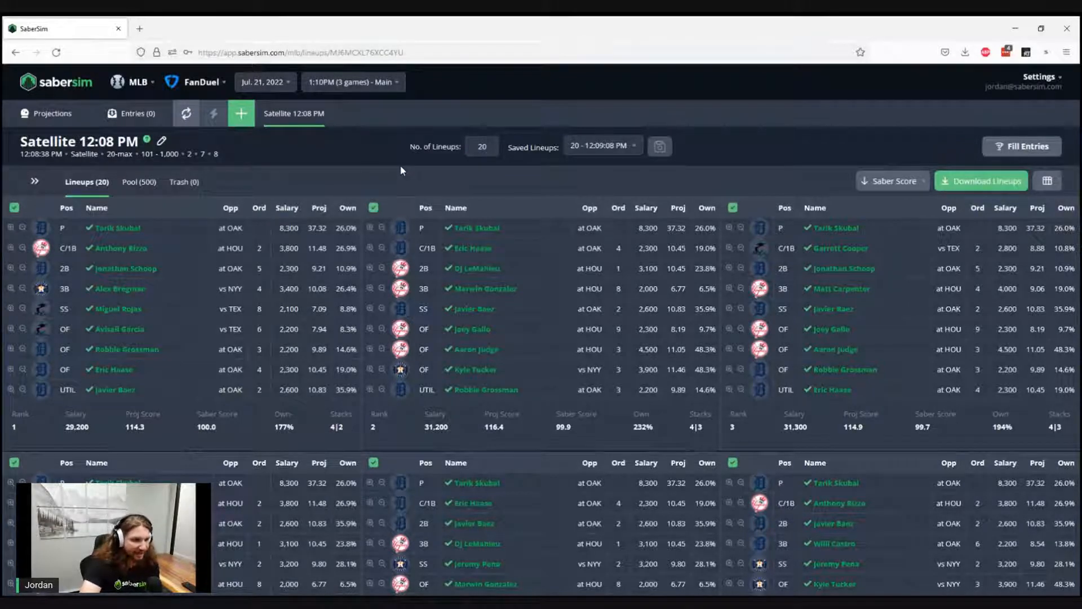
{"action": "scroll", "coordinate": [603, 315], "scroll_direction": "down", "scroll_amount": 2}
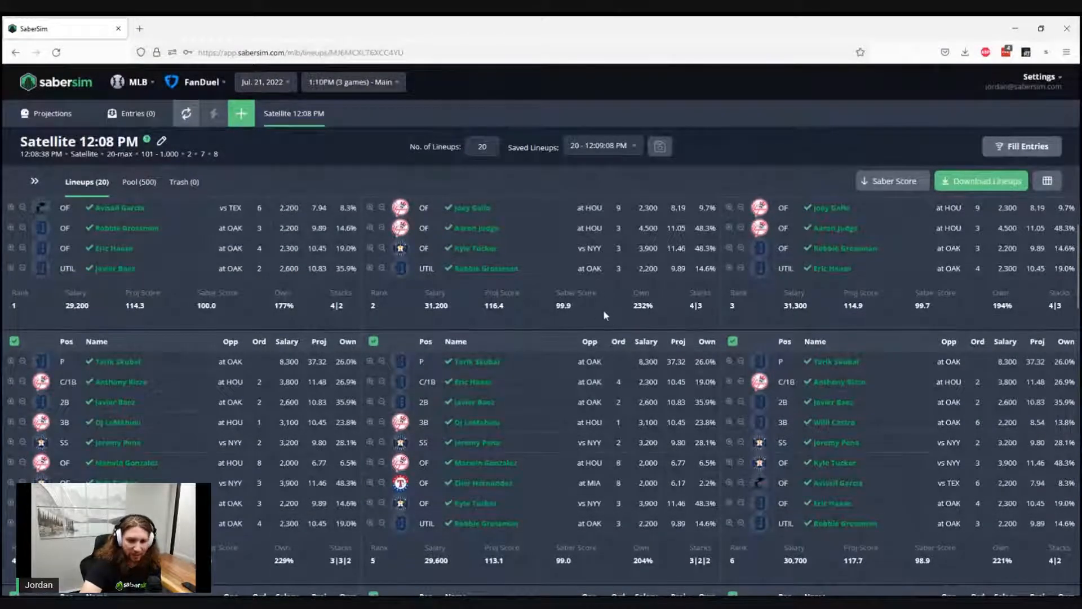
{"action": "scroll", "coordinate": [602, 312], "scroll_direction": "down", "scroll_amount": 3}
{"action": "scroll", "coordinate": [606, 310], "scroll_direction": "down", "scroll_amount": 1}
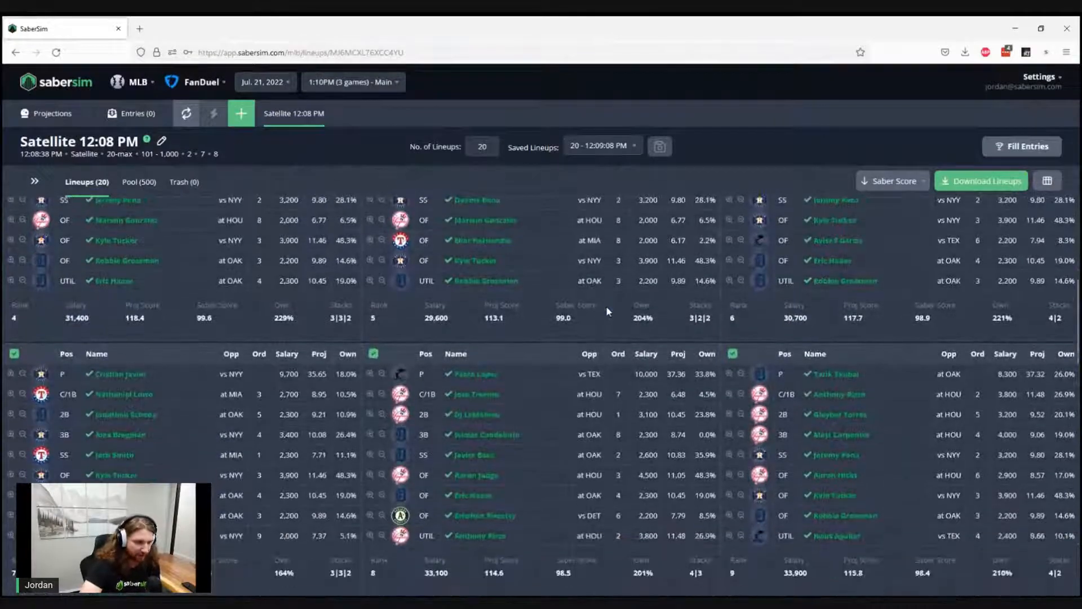
{"action": "scroll", "coordinate": [606, 305], "scroll_direction": "up", "scroll_amount": 6}
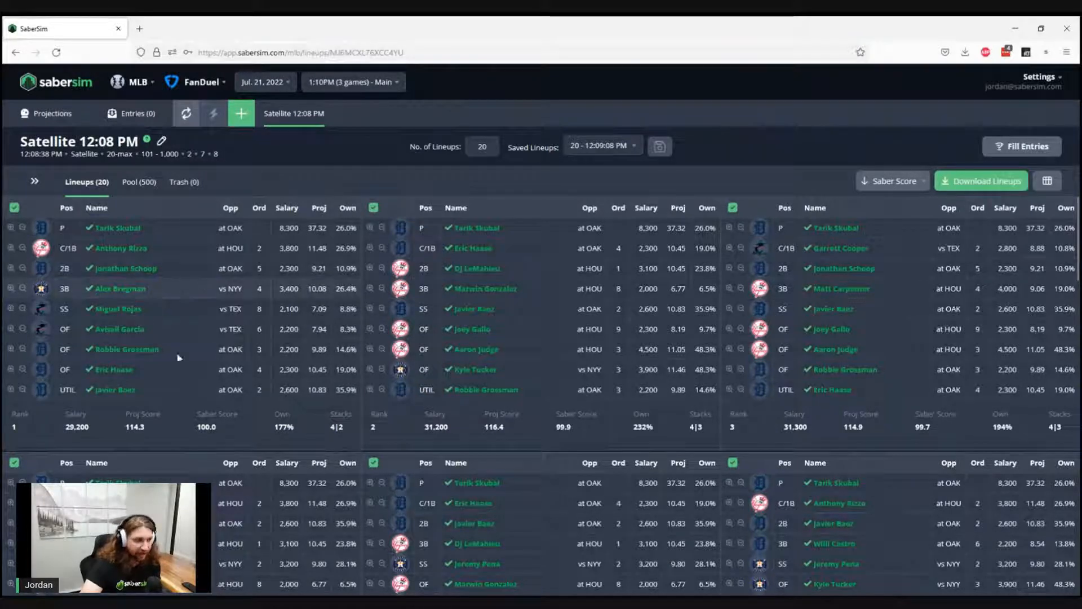
{"action": "scroll", "coordinate": [725, 343], "scroll_direction": "down", "scroll_amount": 2}
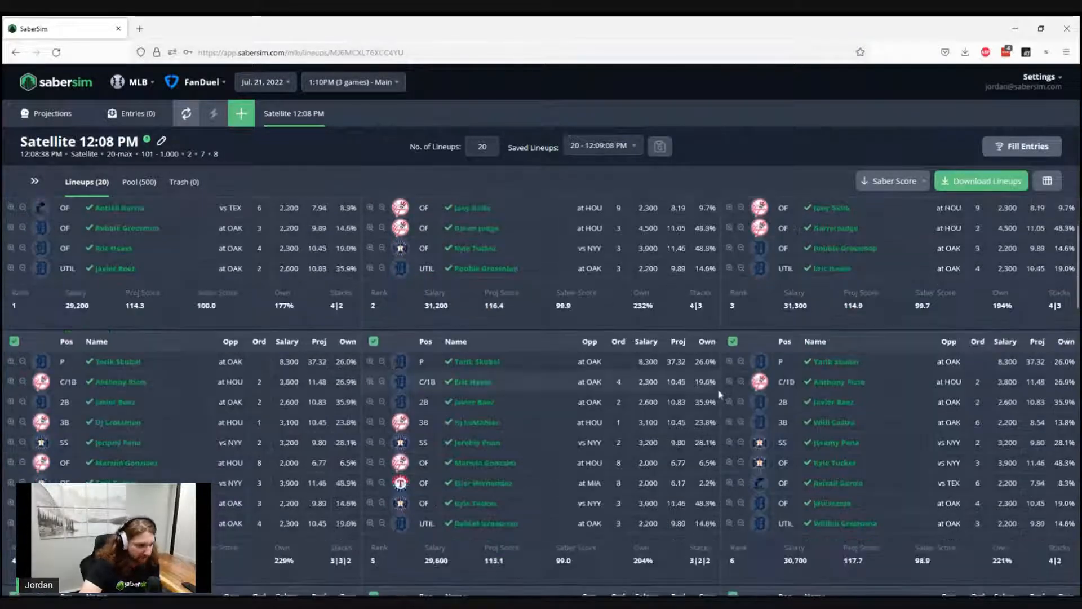
{"action": "scroll", "coordinate": [688, 411], "scroll_direction": "down", "scroll_amount": 2}
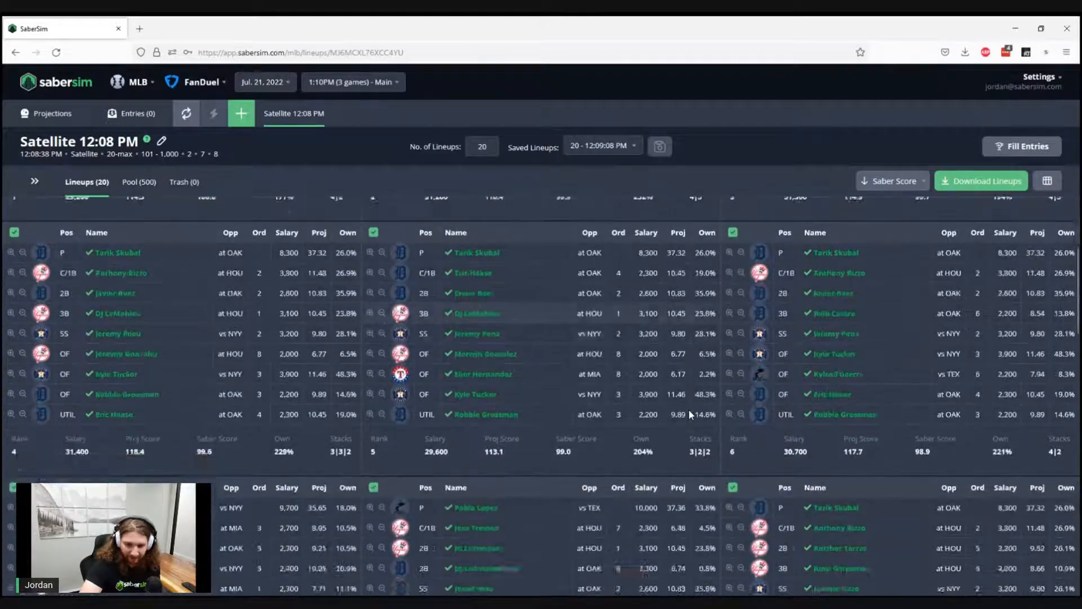
{"action": "scroll", "coordinate": [688, 410], "scroll_direction": "down", "scroll_amount": 6}
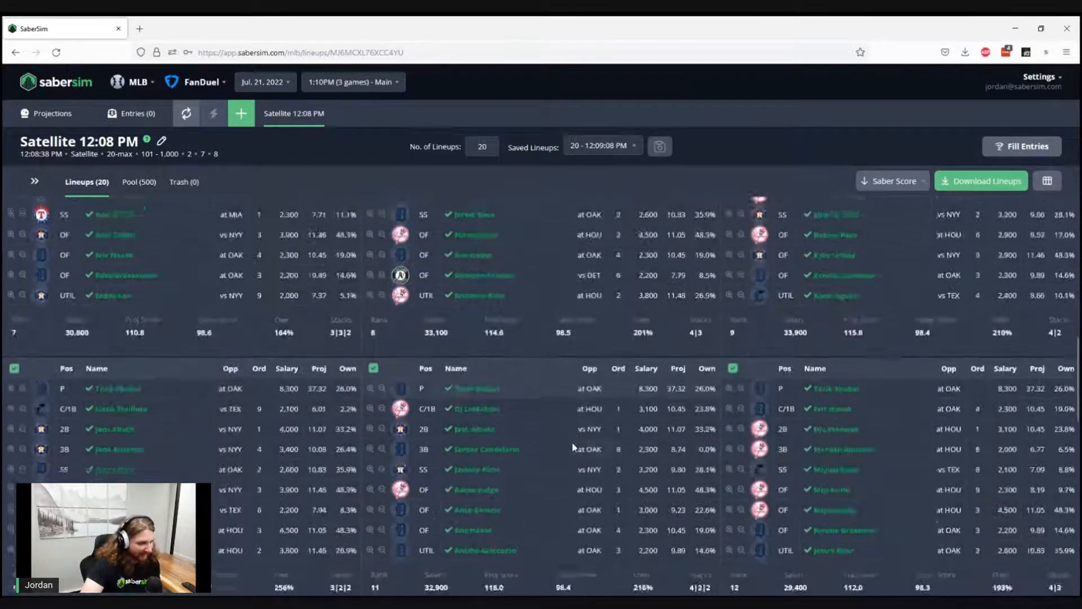
{"action": "scroll", "coordinate": [572, 444], "scroll_direction": "down", "scroll_amount": 4}
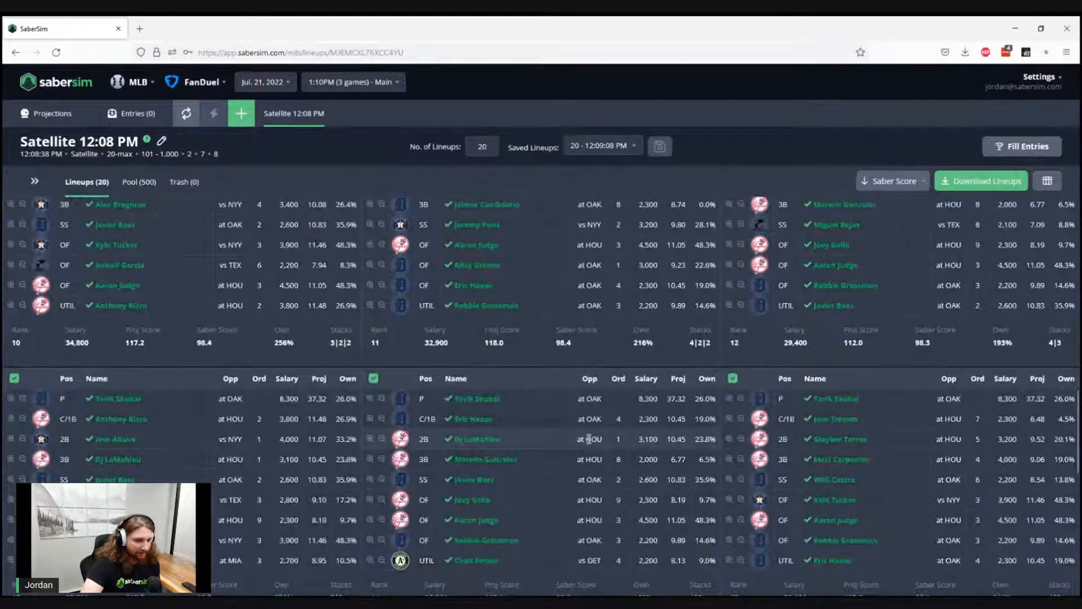
{"action": "scroll", "coordinate": [588, 439], "scroll_direction": "up", "scroll_amount": 20}
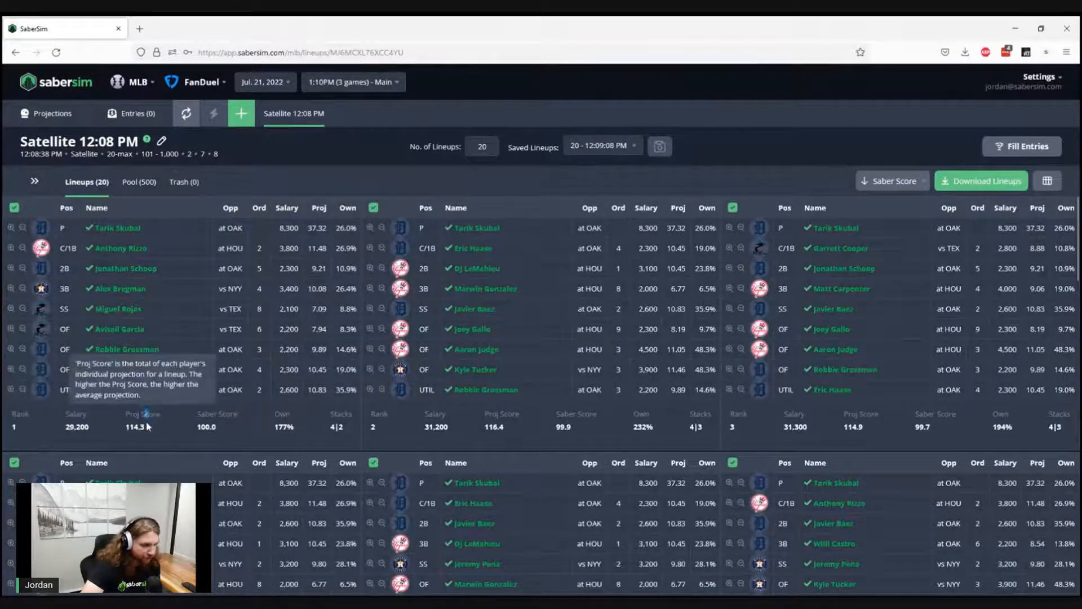
{"action": "left_click_drag", "start_coordinate": [145, 420], "coordinate": [147, 419]}
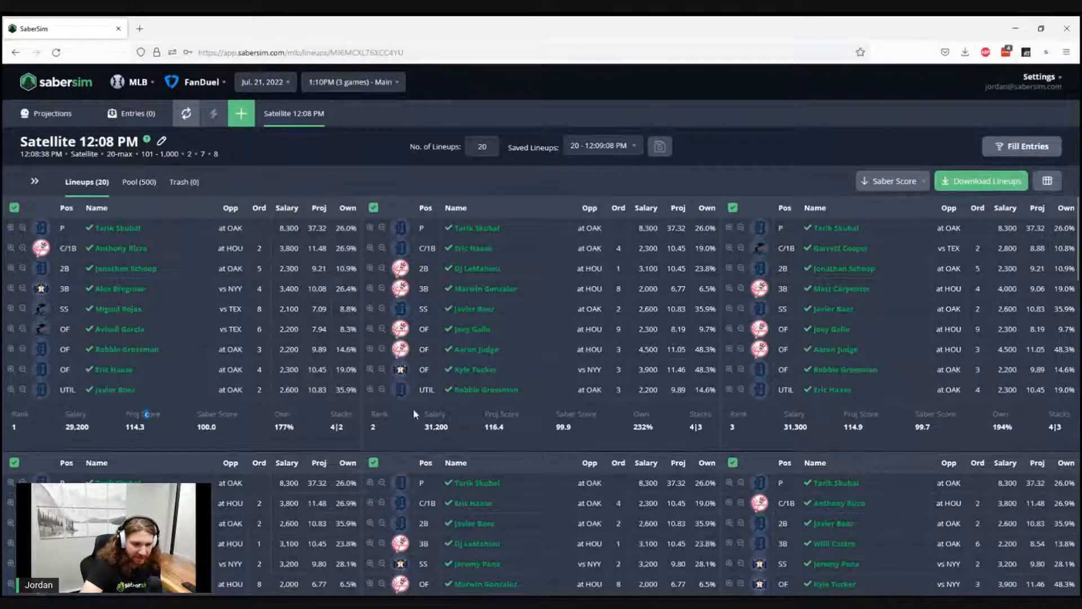
{"action": "scroll", "coordinate": [953, 446], "scroll_direction": "down", "scroll_amount": 3}
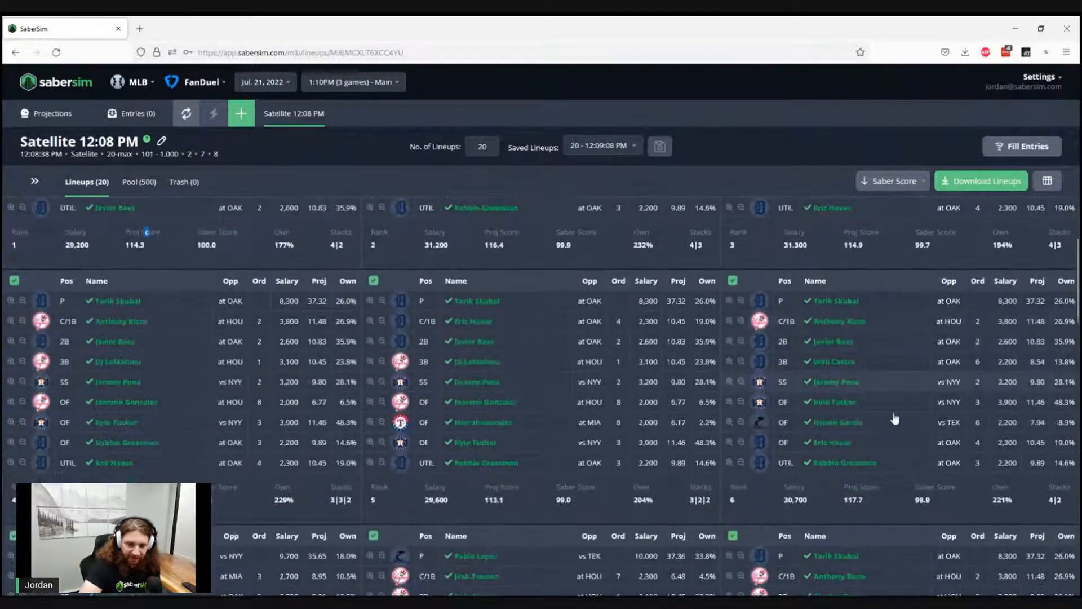
{"action": "scroll", "coordinate": [239, 475], "scroll_direction": "down", "scroll_amount": 9}
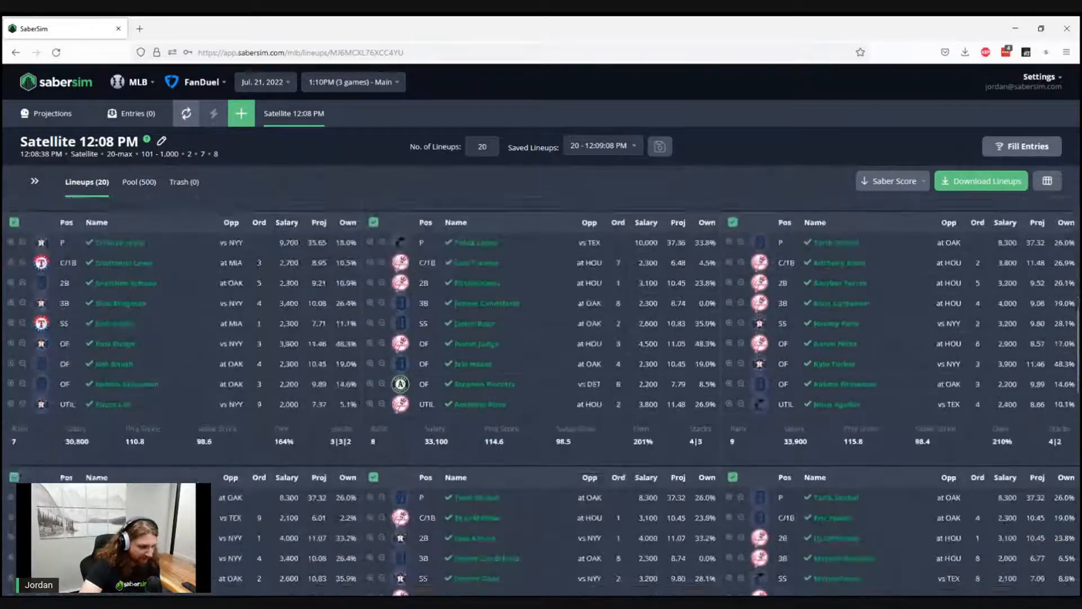
Step: Set the number of lineups for the Satellite build to 500
{"action": "scroll", "coordinate": [239, 475], "scroll_direction": "down", "scroll_amount": 4}
{"action": "scroll", "coordinate": [239, 475], "scroll_direction": "down", "scroll_amount": 6}
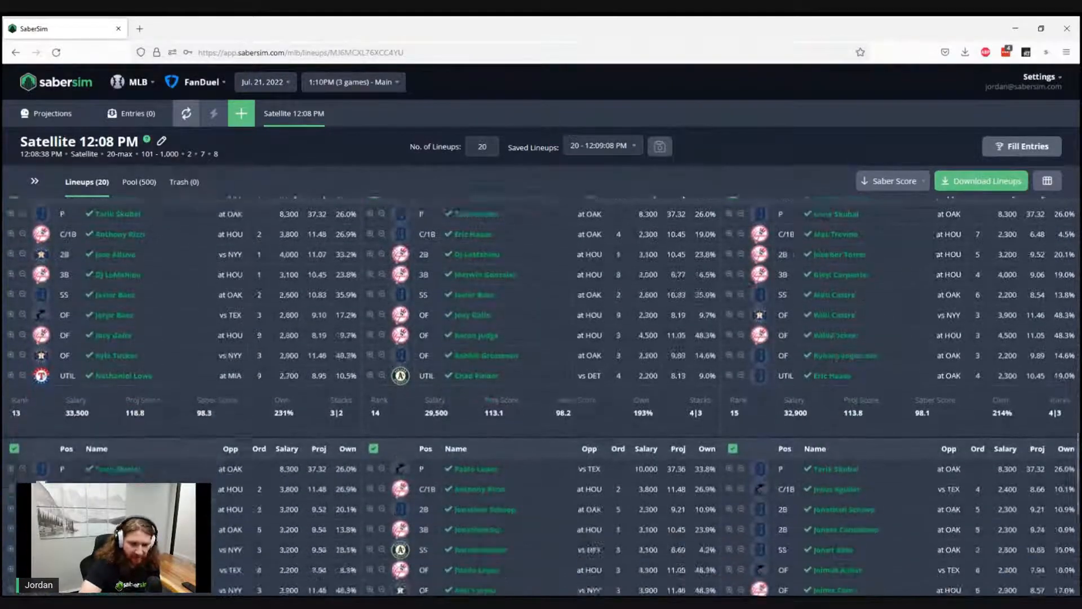
{"action": "left_click", "coordinate": [485, 145]}
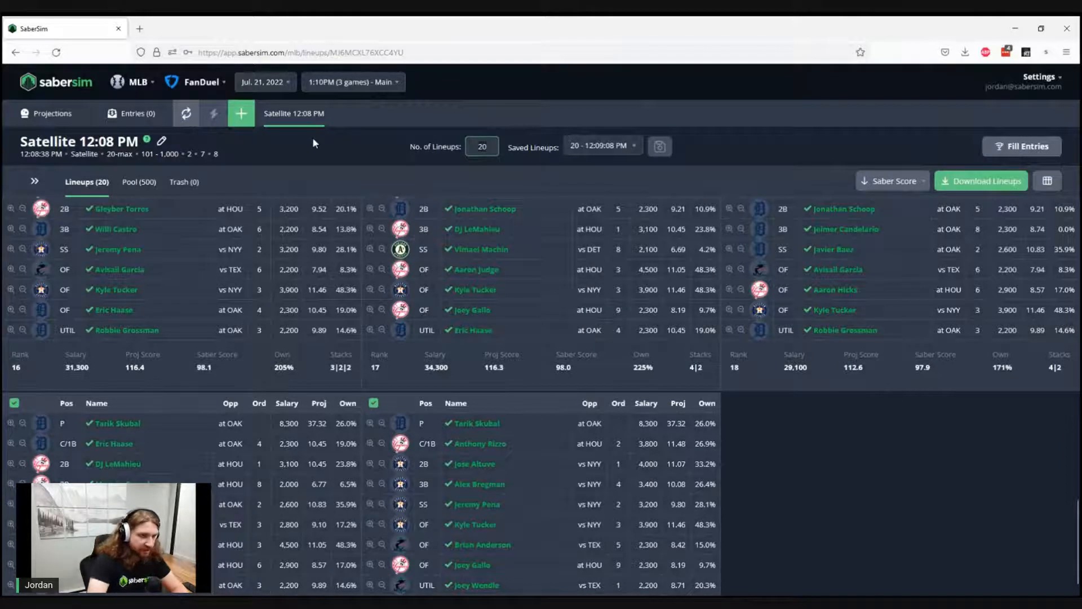
{"action": "key", "text": "BackSpace"}
{"action": "key", "text": "BackSpace"}
{"action": "type", "text": "500"}
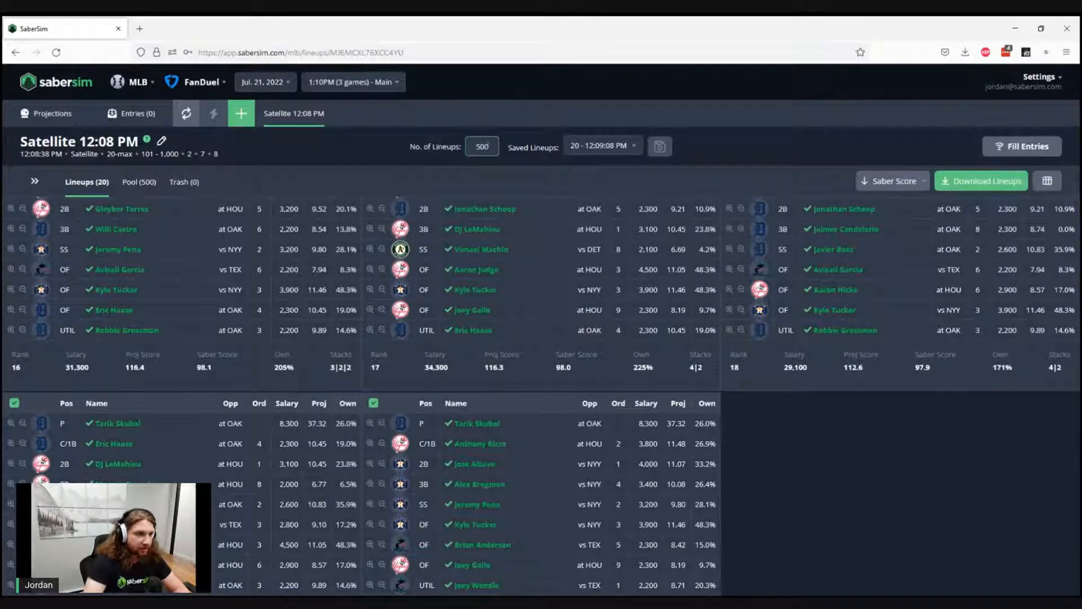
{"action": "left_click", "coordinate": [290, 175]}
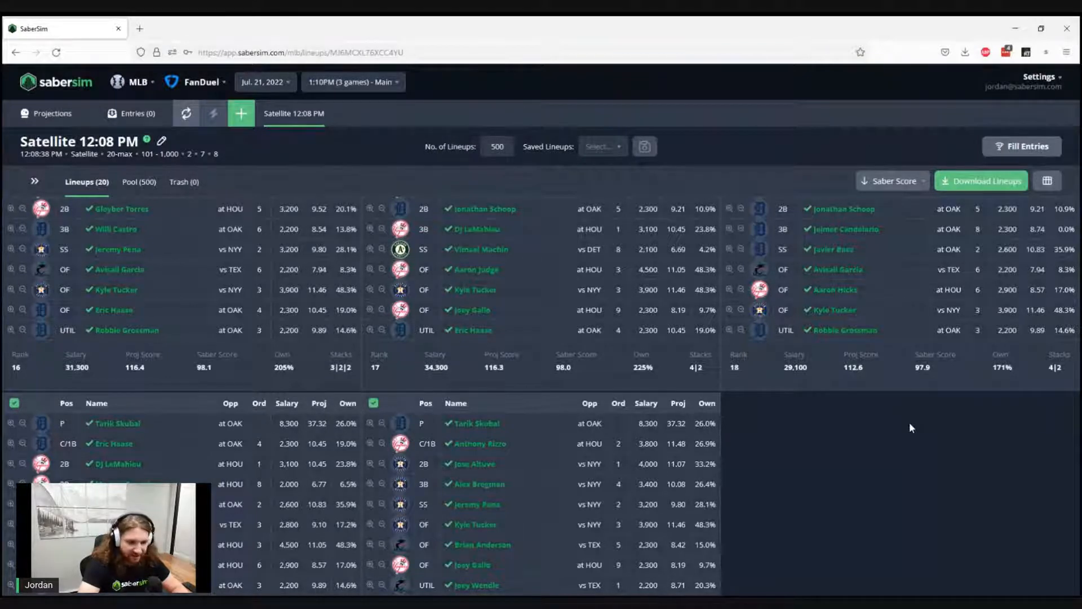
Step: Examine the lineups ranked below 20, comparing their salary, Saber Score, ownership and stacks with the top-ranked ones
{"action": "scroll", "coordinate": [890, 441], "scroll_direction": "down", "scroll_amount": 1}
{"action": "scroll", "coordinate": [891, 447], "scroll_direction": "down", "scroll_amount": 1}
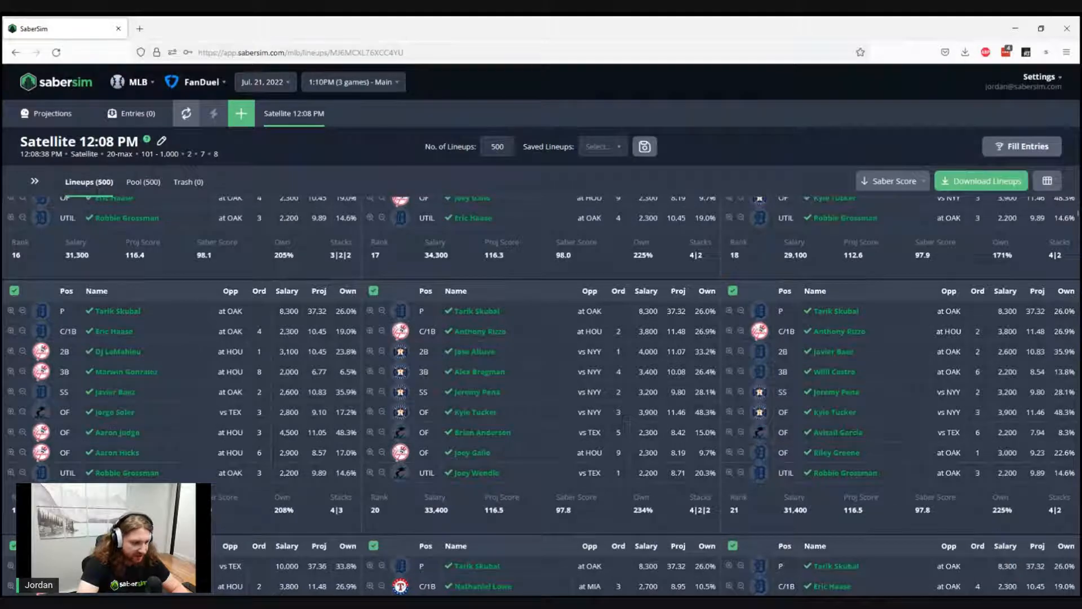
{"action": "scroll", "coordinate": [246, 455], "scroll_direction": "down", "scroll_amount": 6}
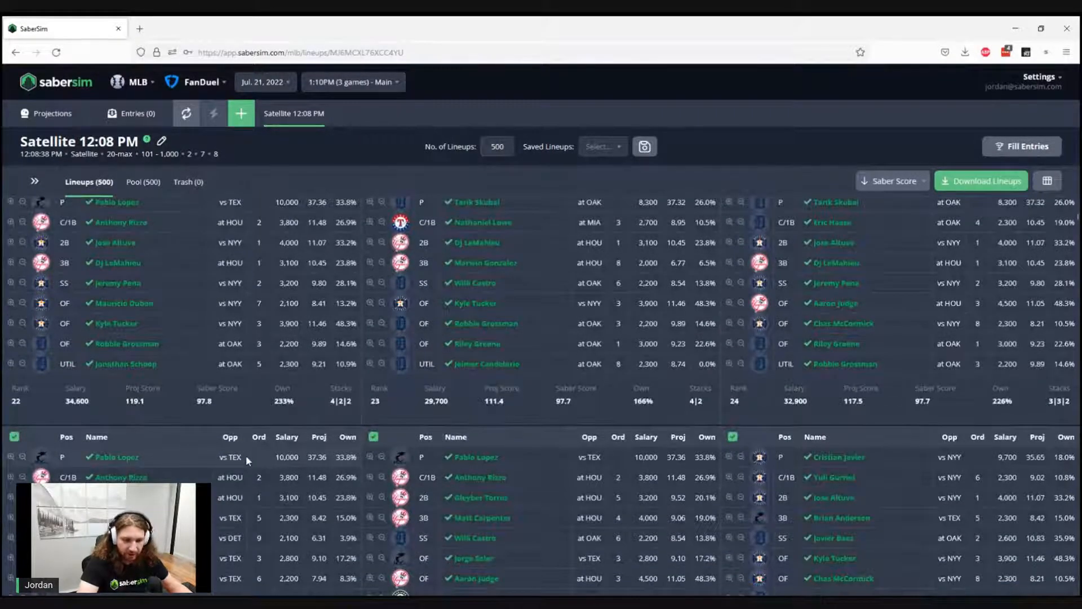
{"action": "scroll", "coordinate": [246, 455], "scroll_direction": "down", "scroll_amount": 2}
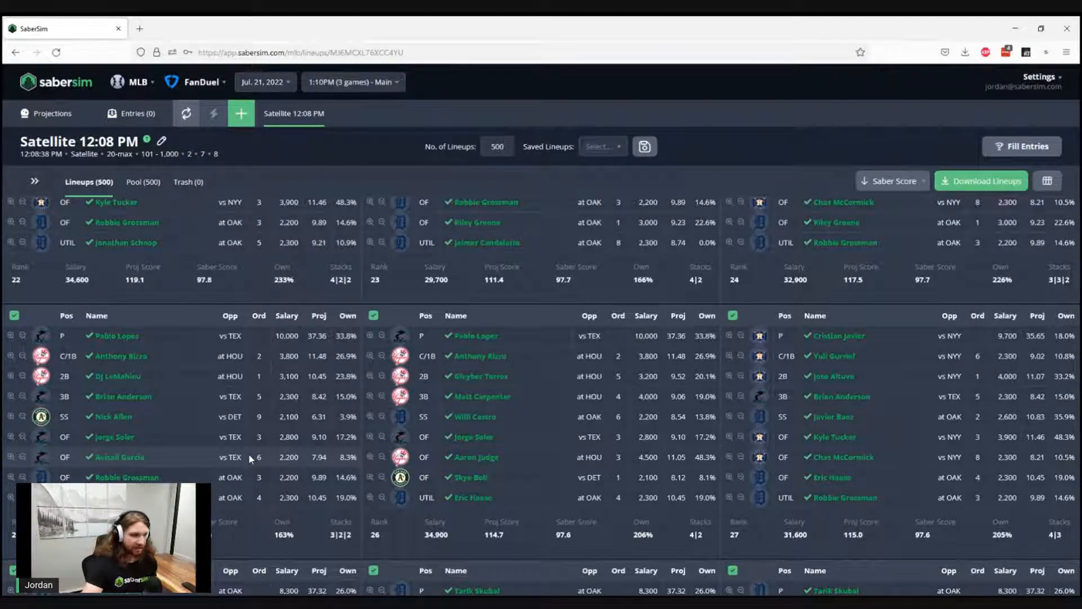
{"action": "scroll", "coordinate": [291, 377], "scroll_direction": "up", "scroll_amount": 20}
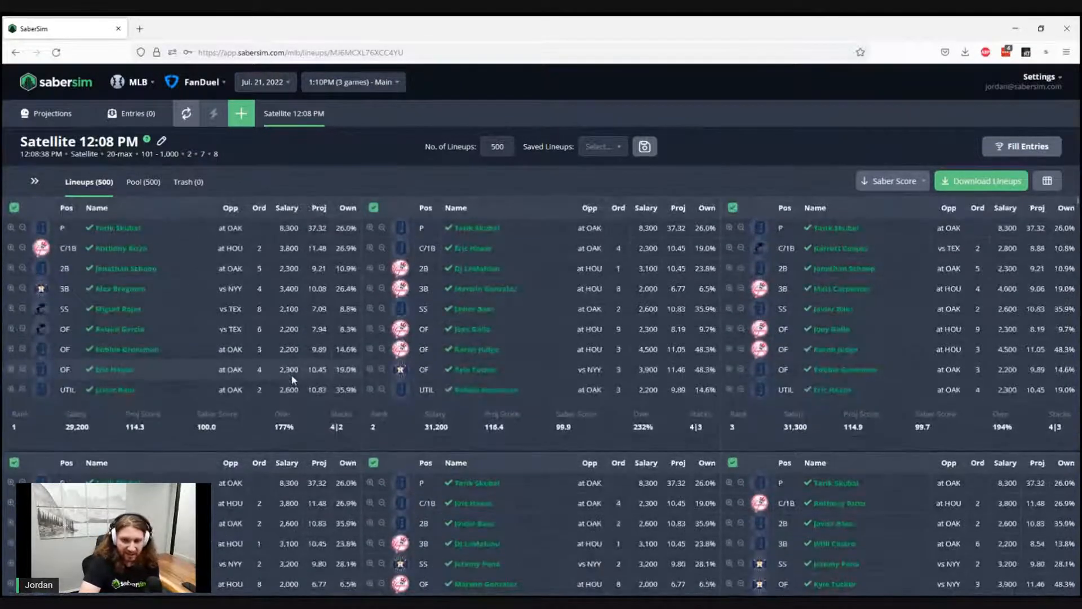
Step: Set the number of lineups to 1 and open the full pool of built lineups
{"action": "left_click_drag", "start_coordinate": [509, 147], "coordinate": [375, 138]}
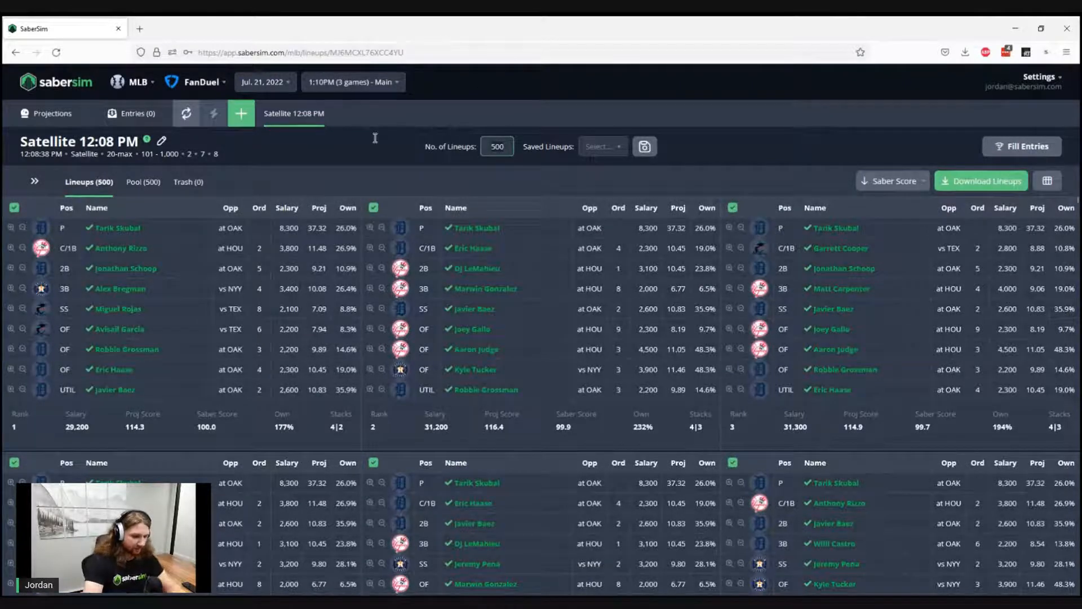
{"action": "type", "text": "1"}
{"action": "left_click", "coordinate": [335, 163]}
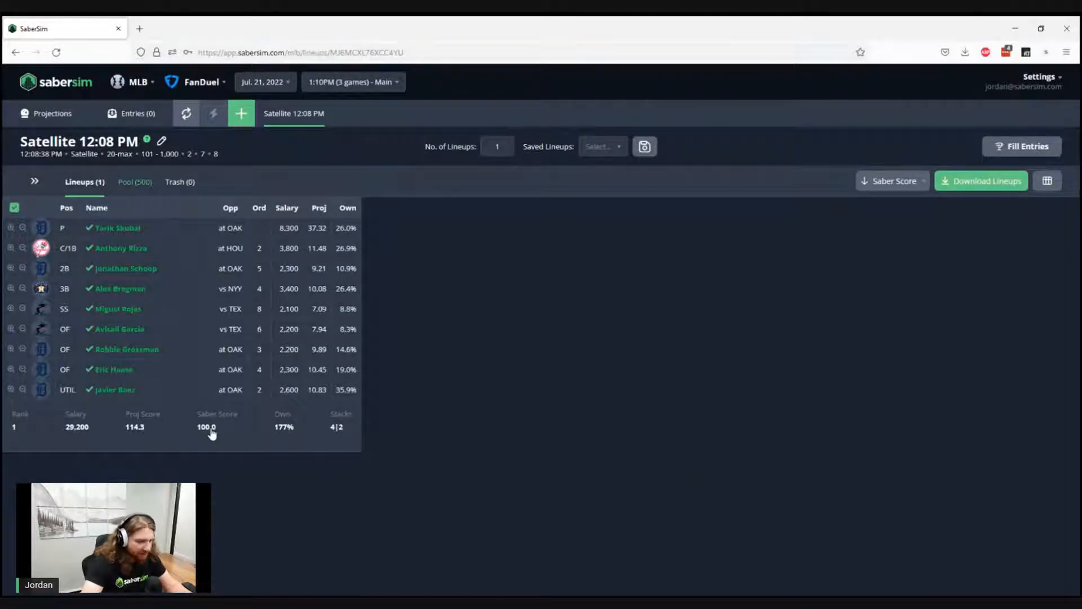
{"action": "left_click", "coordinate": [135, 182]}
{"action": "left_click", "coordinate": [34, 181]}
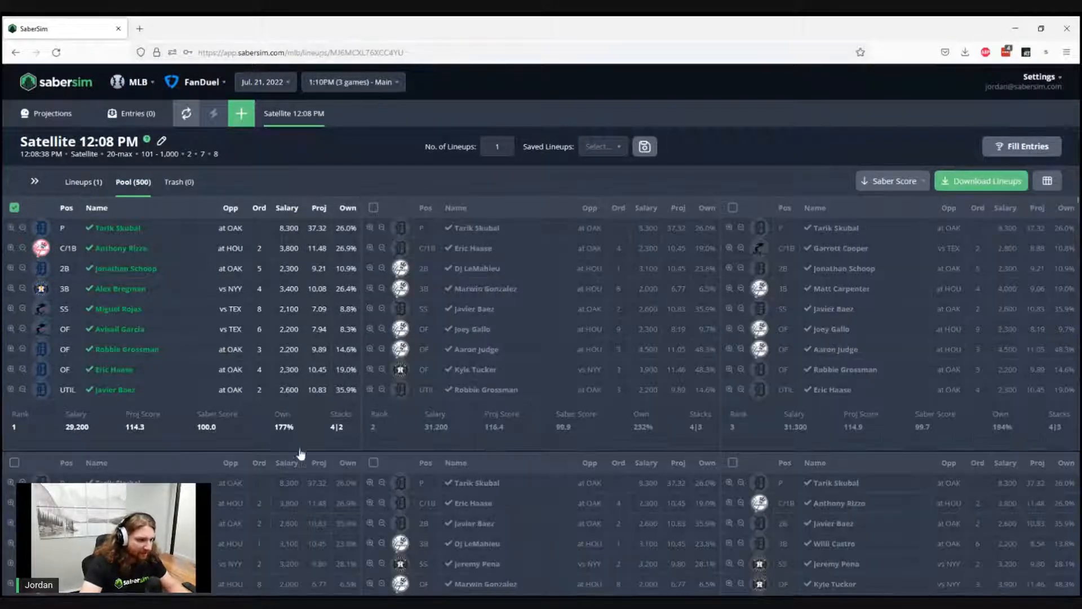
{"action": "left_click", "coordinate": [430, 99]}
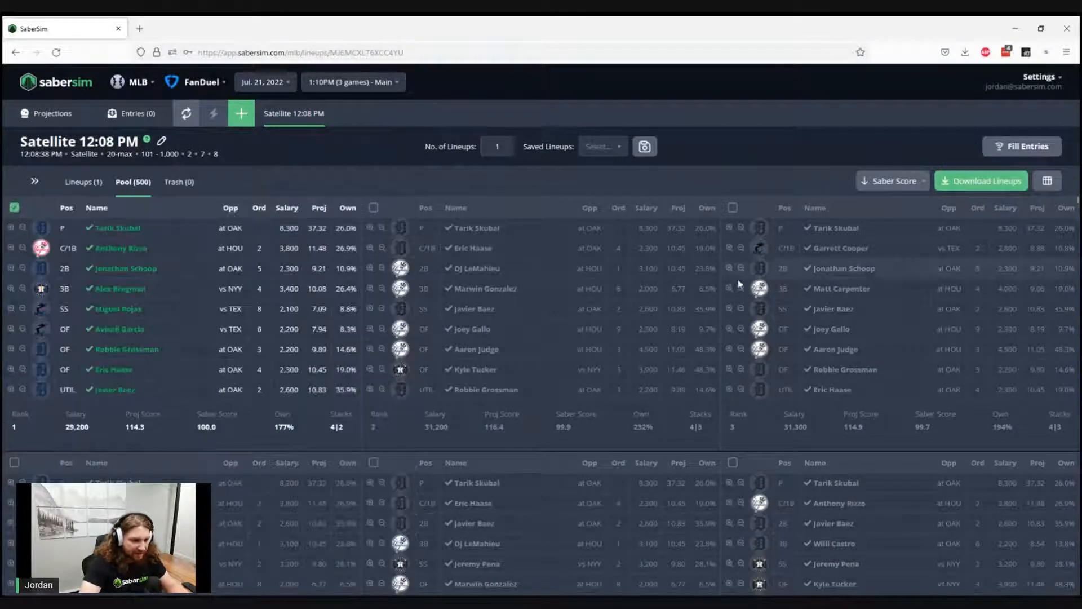
Step: Check the ownership totals of the top-ranked pool lineups and add the rank 3 lineup to the selection
{"action": "mouse_move", "coordinate": [200, 428]}
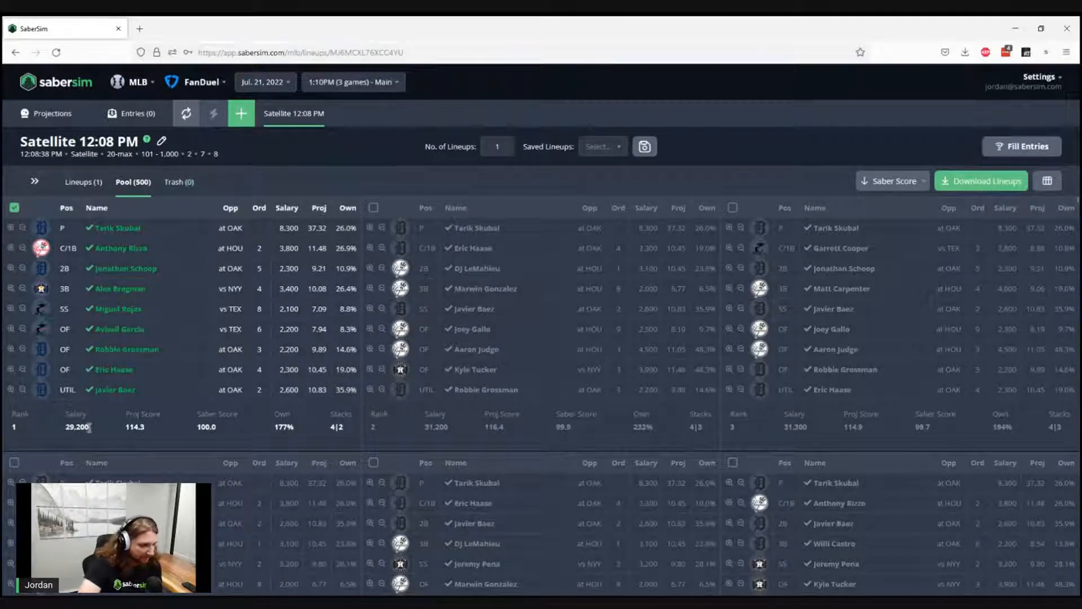
{"action": "left_click_drag", "start_coordinate": [274, 427], "coordinate": [289, 428]}
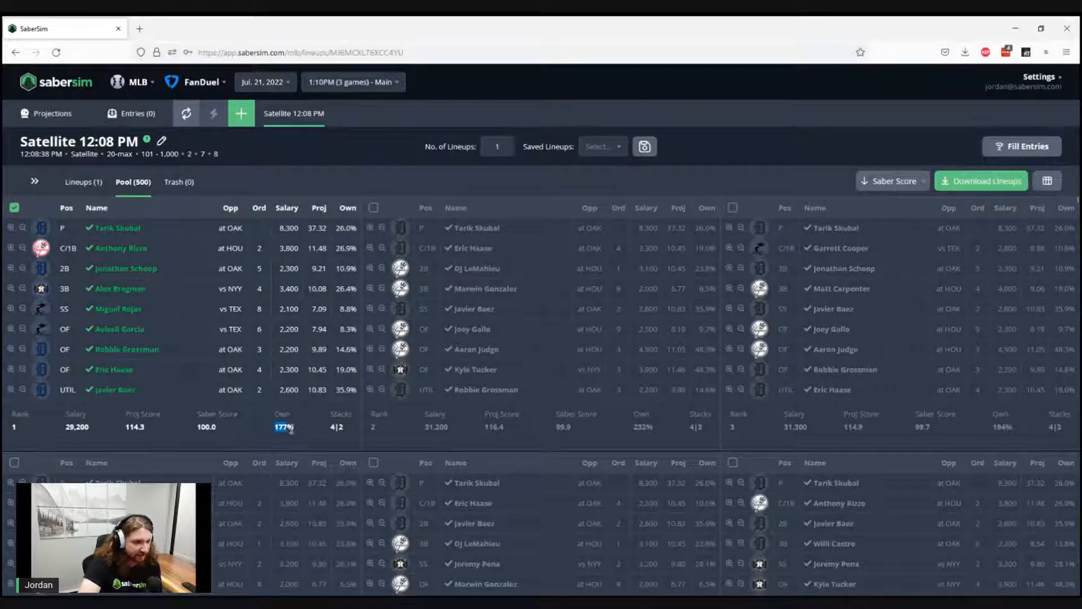
{"action": "left_click", "coordinate": [288, 428]}
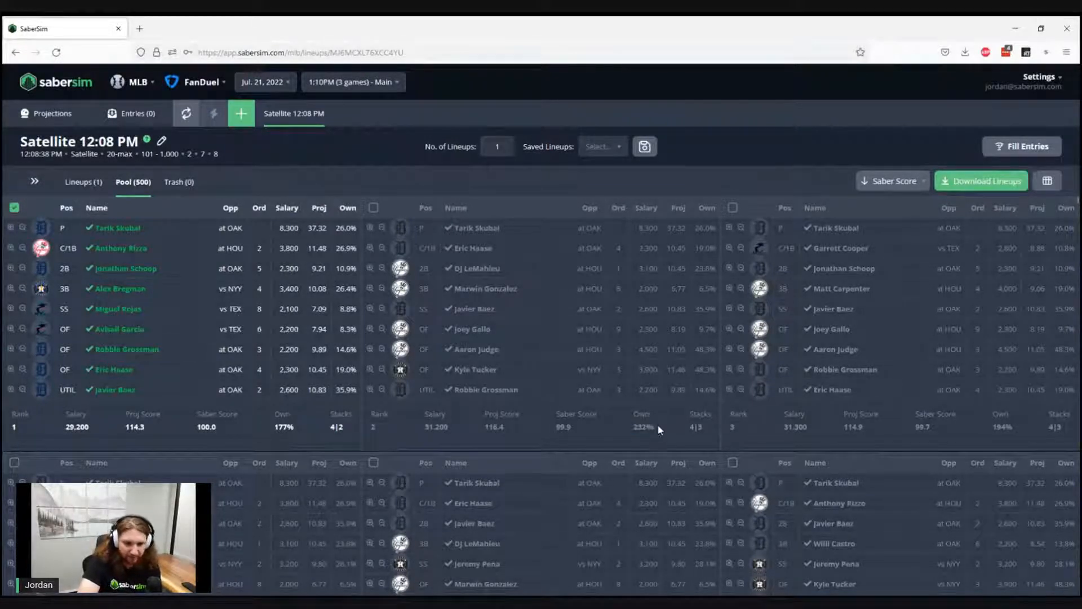
{"action": "left_click", "coordinate": [733, 208]}
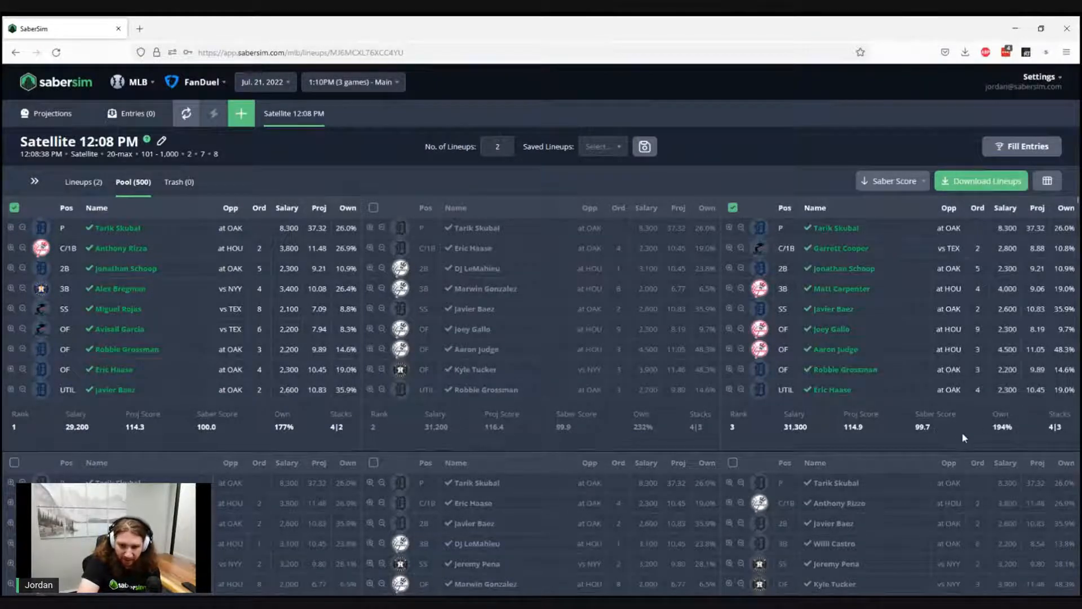
Step: Compare the next pool lineups and add the rank 7 lineup with Cristian Javier pitching to the selection
{"action": "scroll", "coordinate": [962, 438], "scroll_direction": "down", "scroll_amount": 3}
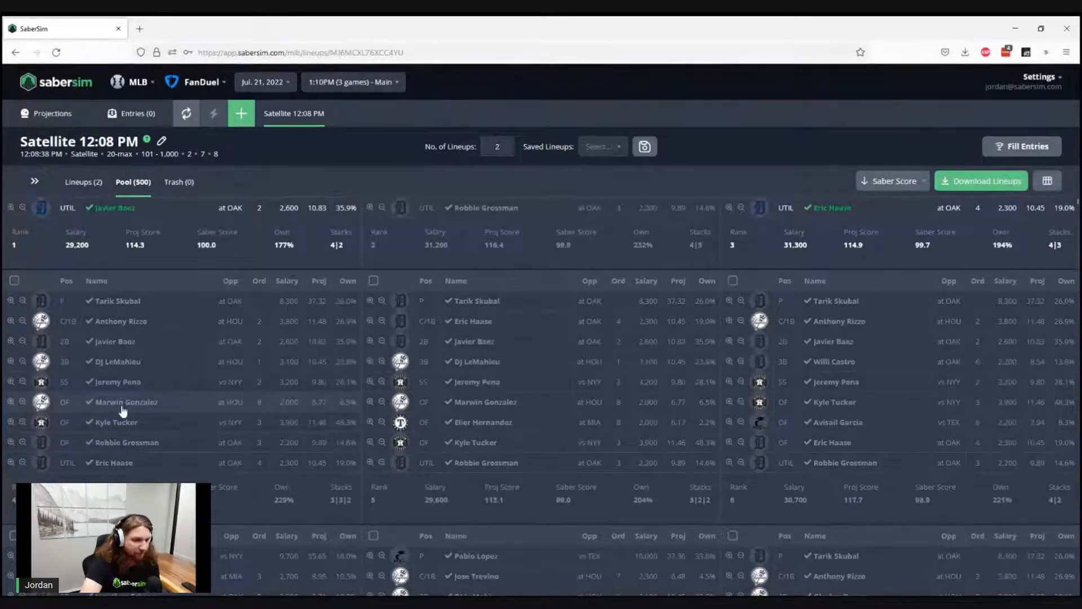
{"action": "scroll", "coordinate": [255, 476], "scroll_direction": "down", "scroll_amount": 1}
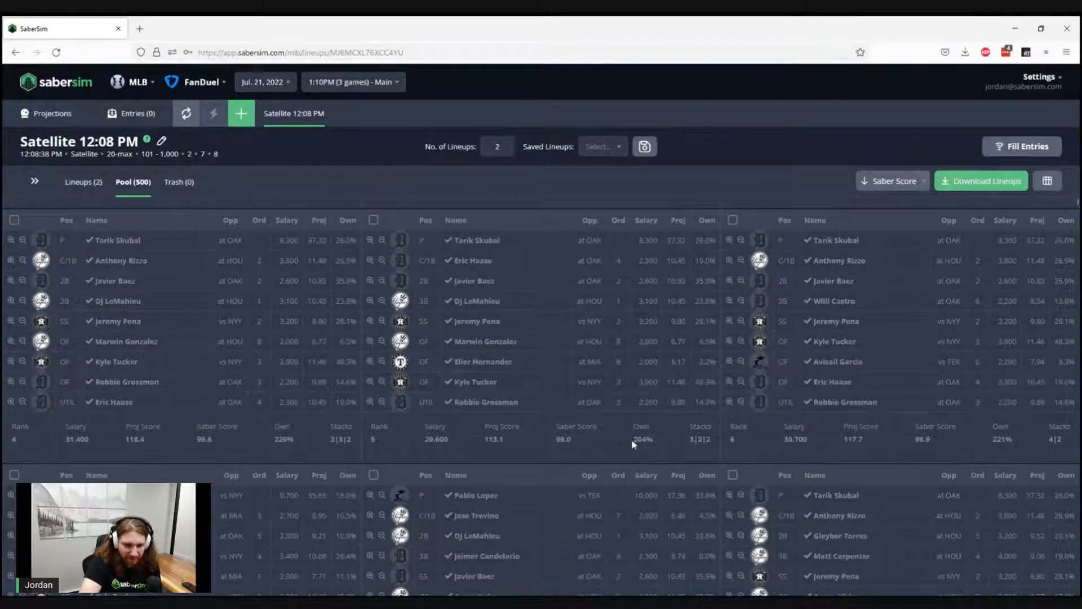
{"action": "scroll", "coordinate": [1006, 448], "scroll_direction": "down", "scroll_amount": 4}
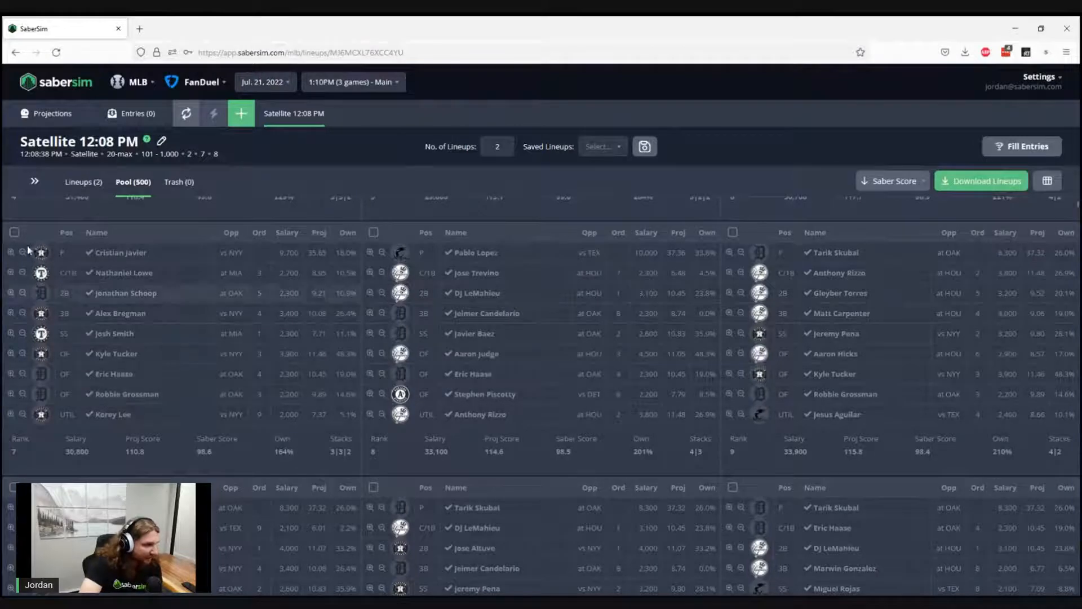
{"action": "left_click", "coordinate": [14, 232]}
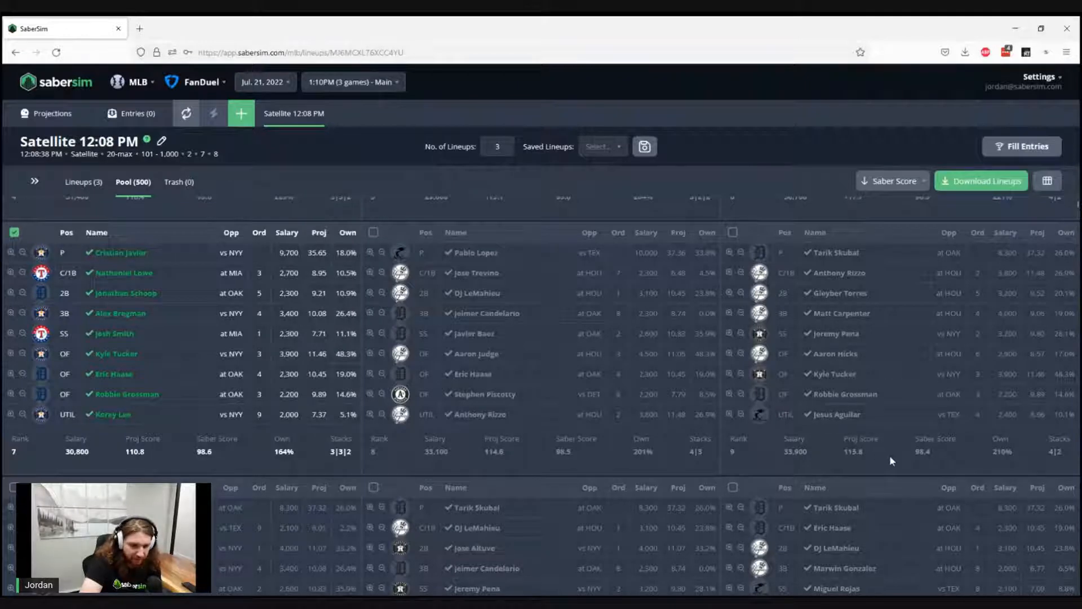
Step: Add the rank 12 and rank 14 lineups from the pool to the selection
{"action": "scroll", "coordinate": [889, 455], "scroll_direction": "down", "scroll_amount": 3}
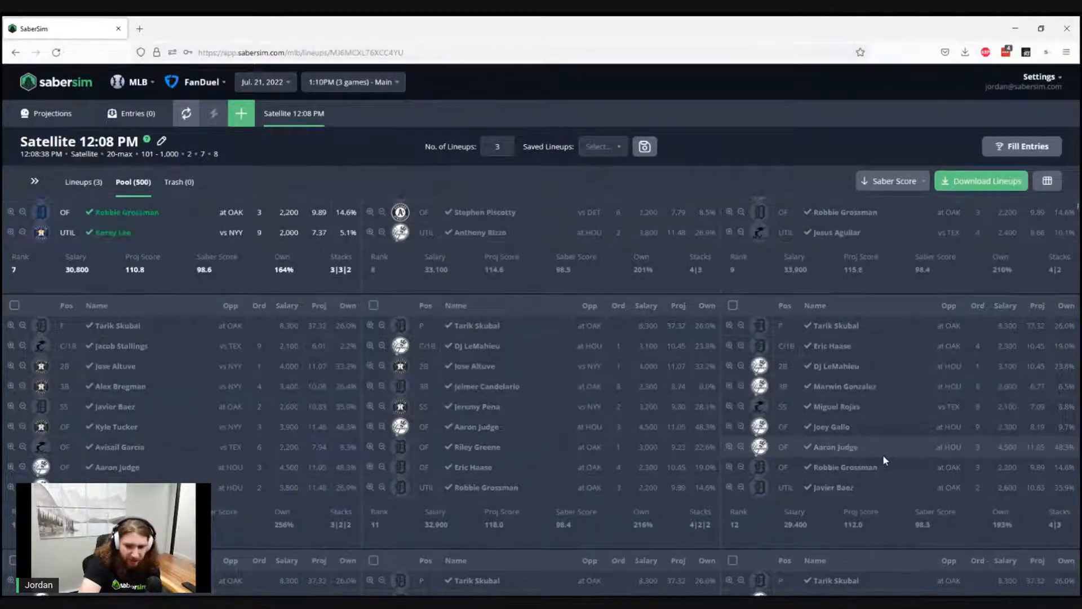
{"action": "left_click", "coordinate": [732, 306]}
{"action": "scroll", "coordinate": [554, 394], "scroll_direction": "down", "scroll_amount": 4}
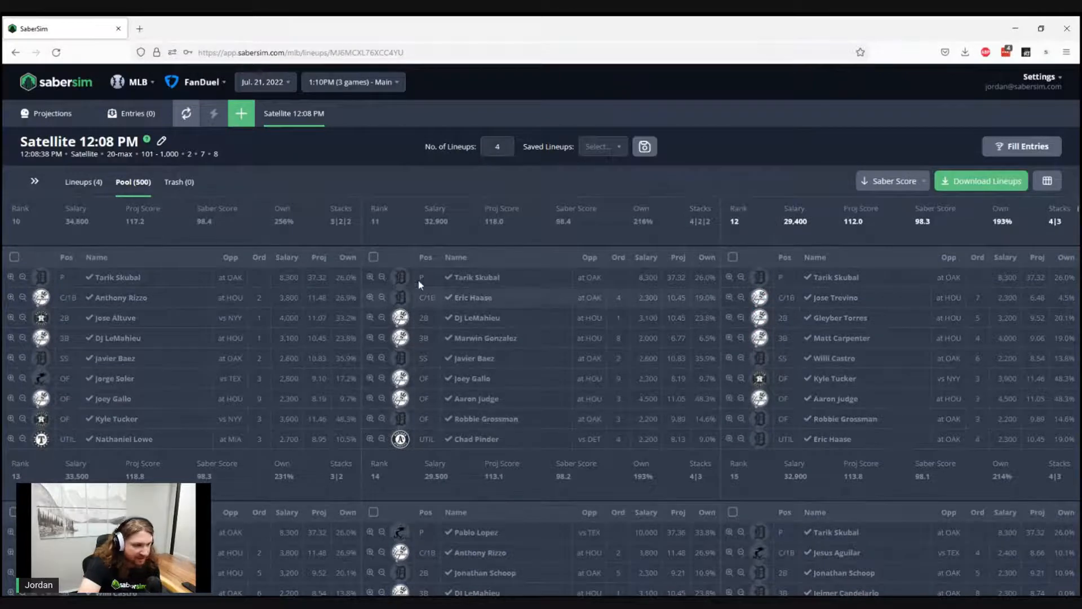
{"action": "left_click", "coordinate": [373, 258]}
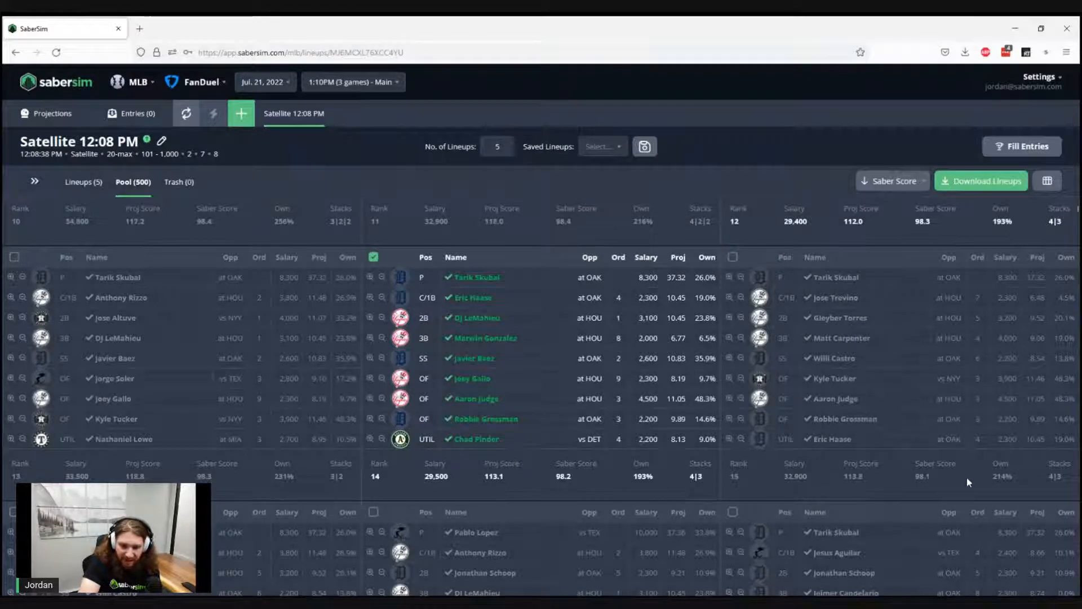
Step: Add the rank 18 lineup from the pool to the selection
{"action": "scroll", "coordinate": [966, 478], "scroll_direction": "down", "scroll_amount": 2}
{"action": "scroll", "coordinate": [966, 475], "scroll_direction": "down", "scroll_amount": 3}
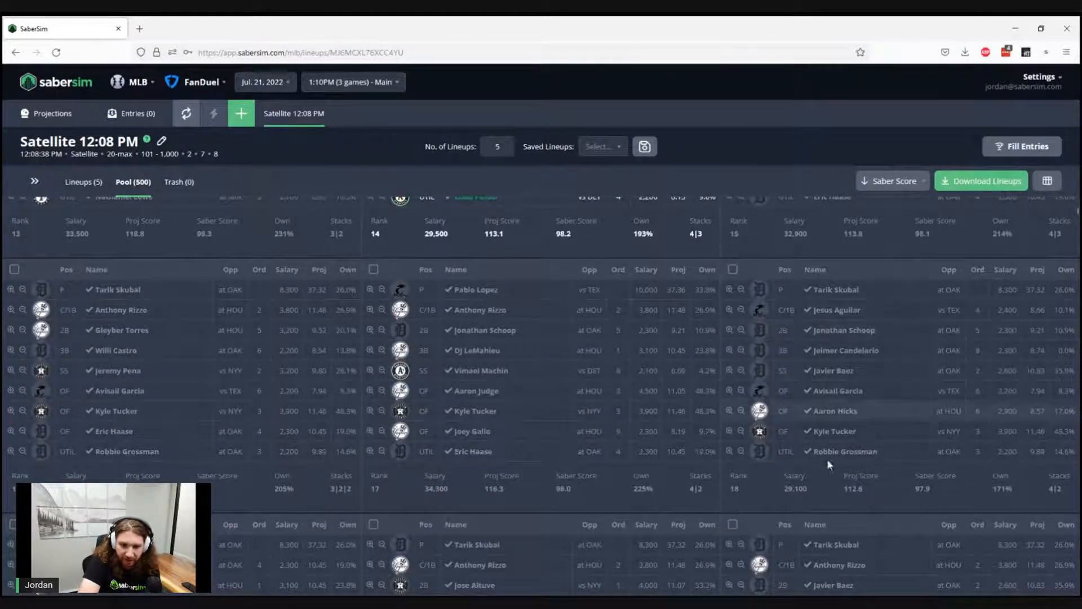
{"action": "left_click", "coordinate": [734, 270]}
Step: Add the rank 30 and rank 29 pool lineups to the selection, and open the list of selected lineups
{"action": "scroll", "coordinate": [723, 299], "scroll_direction": "down", "scroll_amount": 3}
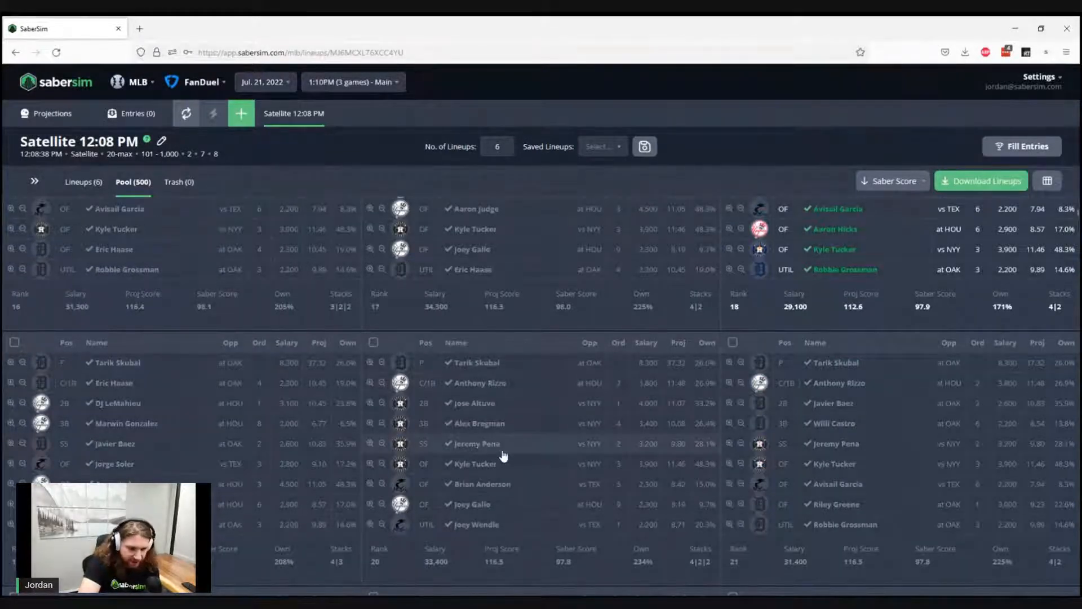
{"action": "scroll", "coordinate": [508, 448], "scroll_direction": "down", "scroll_amount": 1}
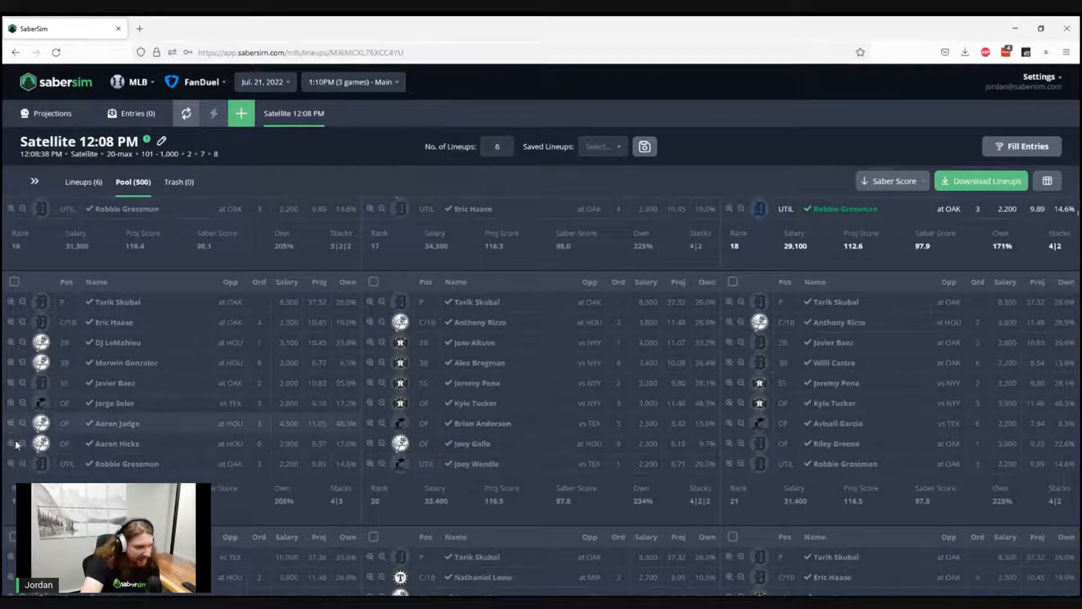
{"action": "scroll", "coordinate": [287, 499], "scroll_direction": "down", "scroll_amount": 3}
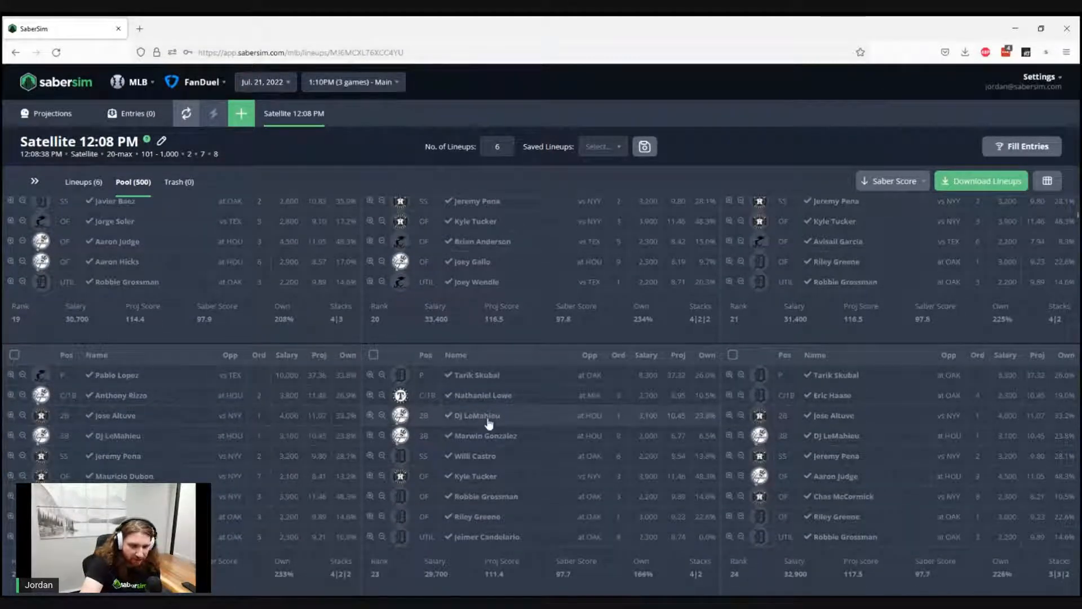
{"action": "scroll", "coordinate": [411, 394], "scroll_direction": "up", "scroll_amount": 3}
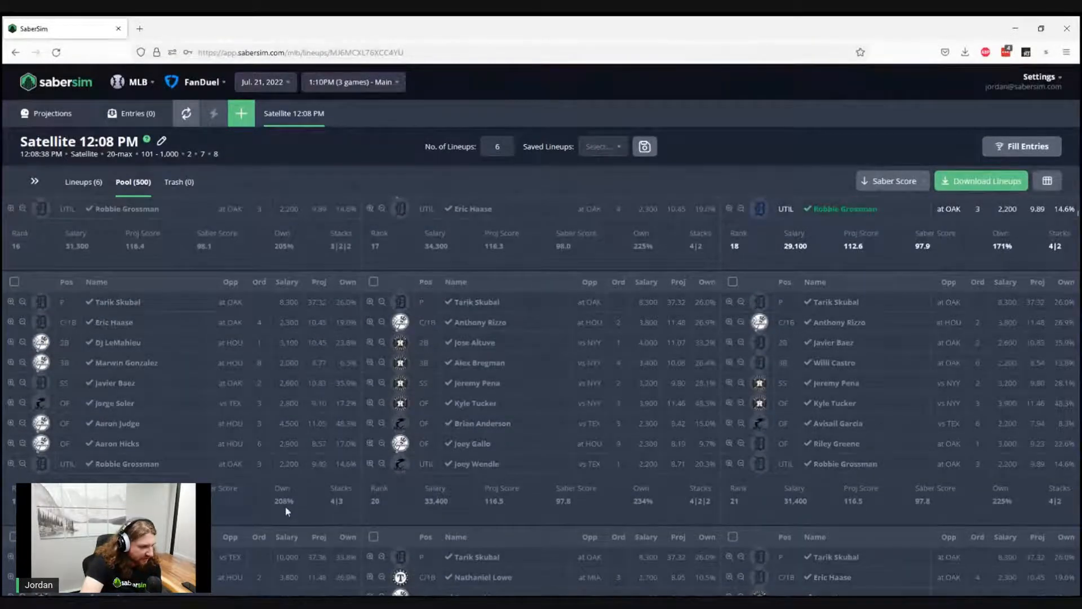
{"action": "scroll", "coordinate": [288, 508], "scroll_direction": "down", "scroll_amount": 3}
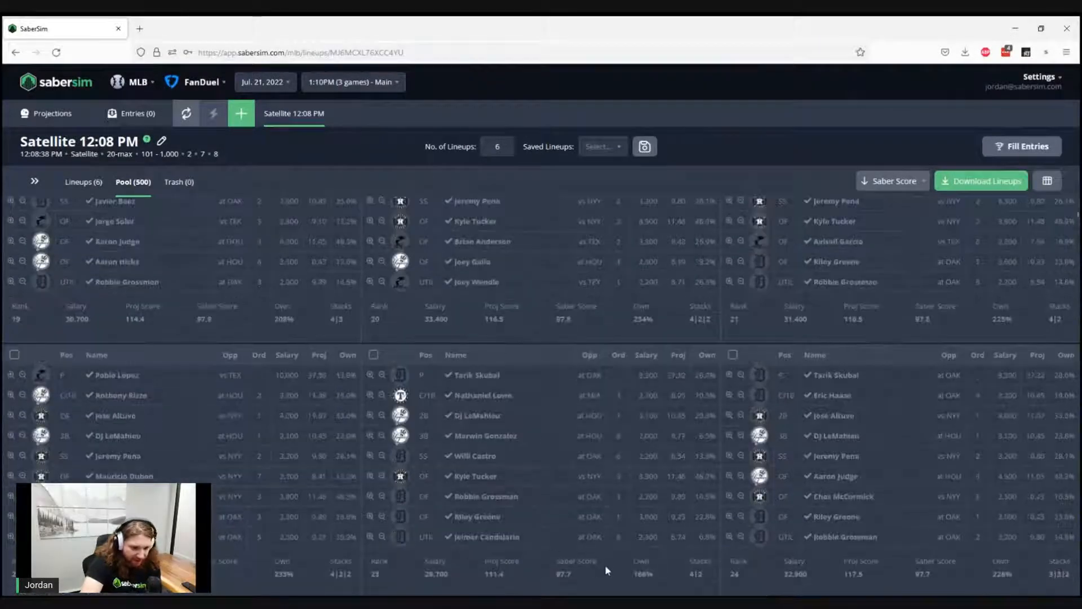
{"action": "scroll", "coordinate": [503, 445], "scroll_direction": "down", "scroll_amount": 4}
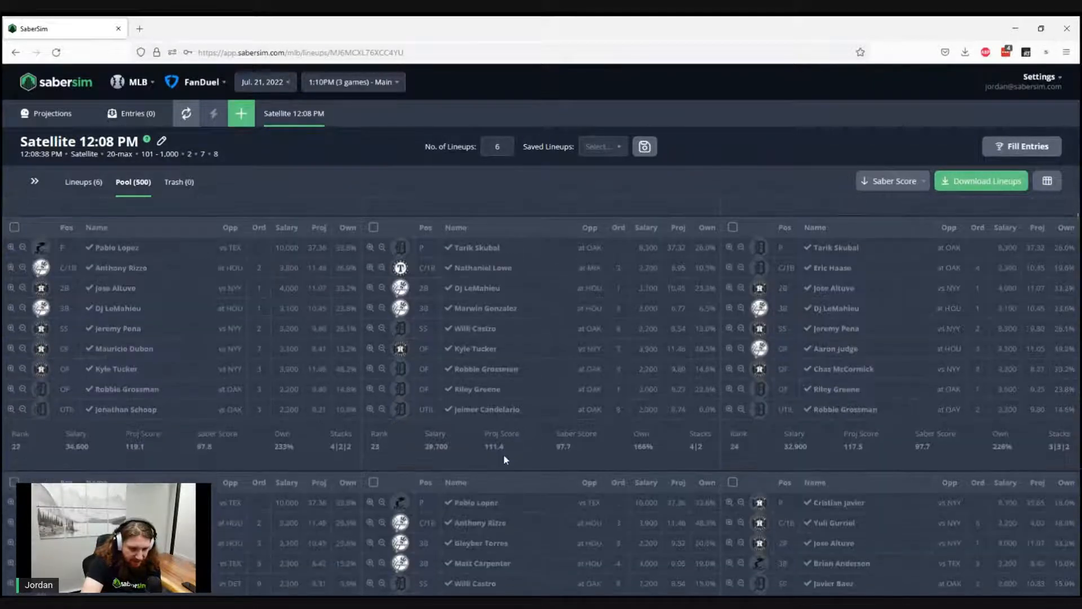
{"action": "scroll", "coordinate": [503, 455], "scroll_direction": "down", "scroll_amount": 1}
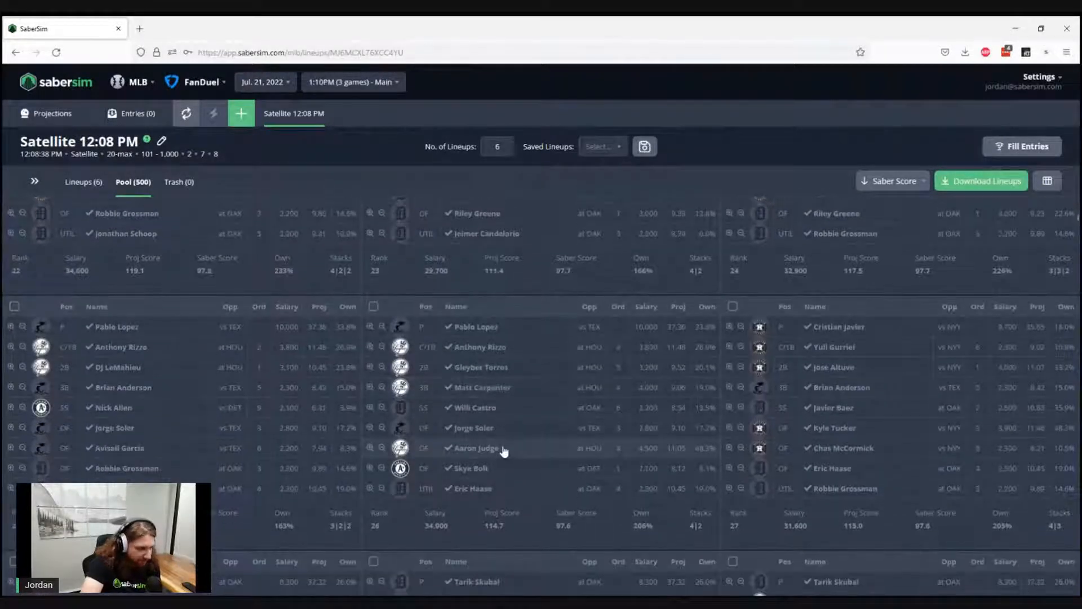
{"action": "scroll", "coordinate": [501, 449], "scroll_direction": "down", "scroll_amount": 4}
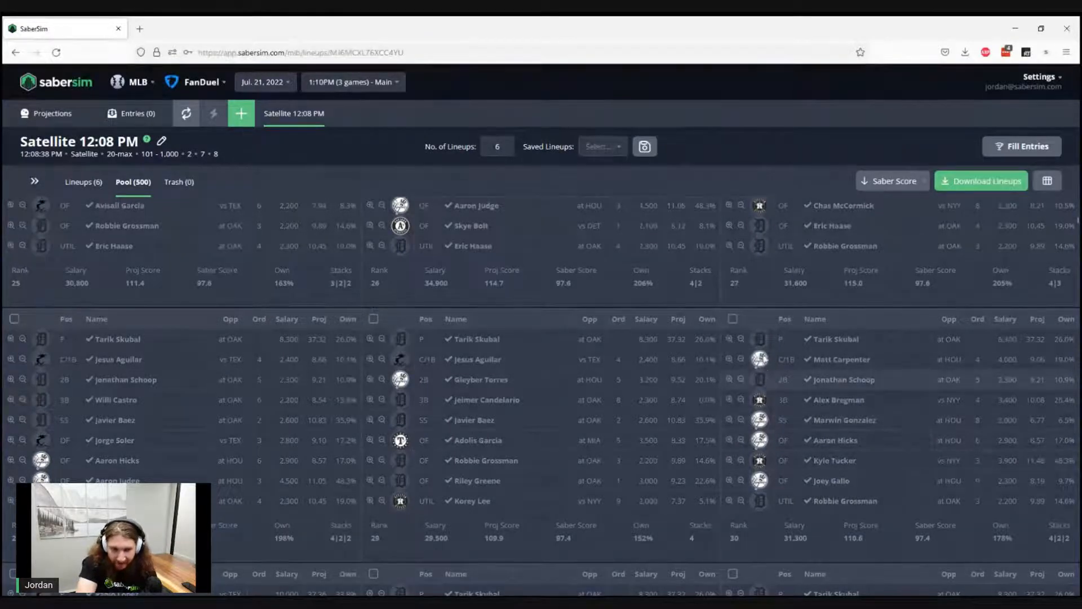
{"action": "left_click", "coordinate": [732, 320]}
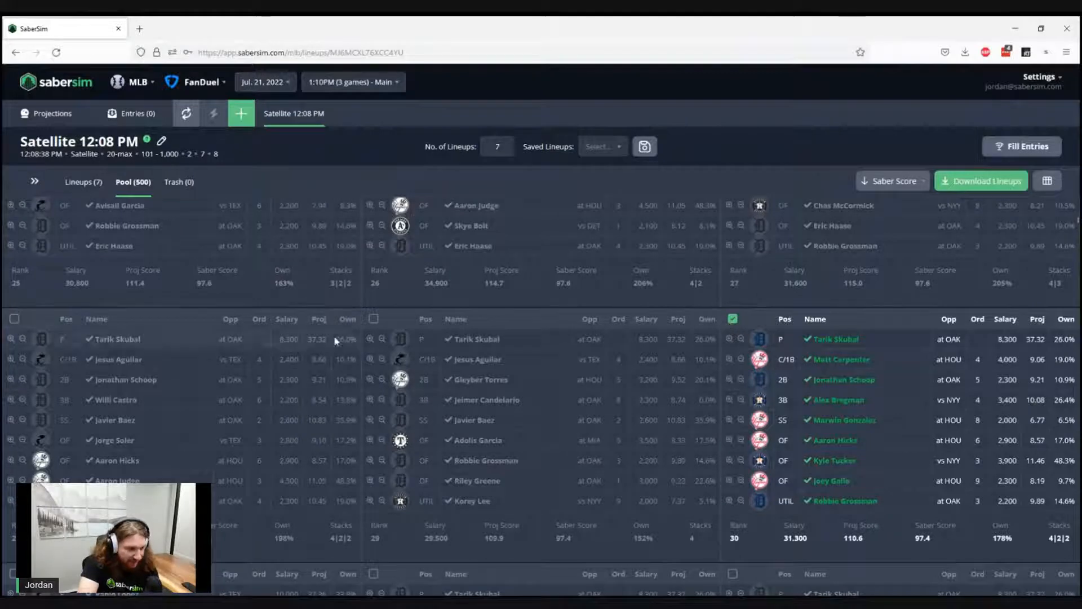
{"action": "left_click", "coordinate": [373, 320]}
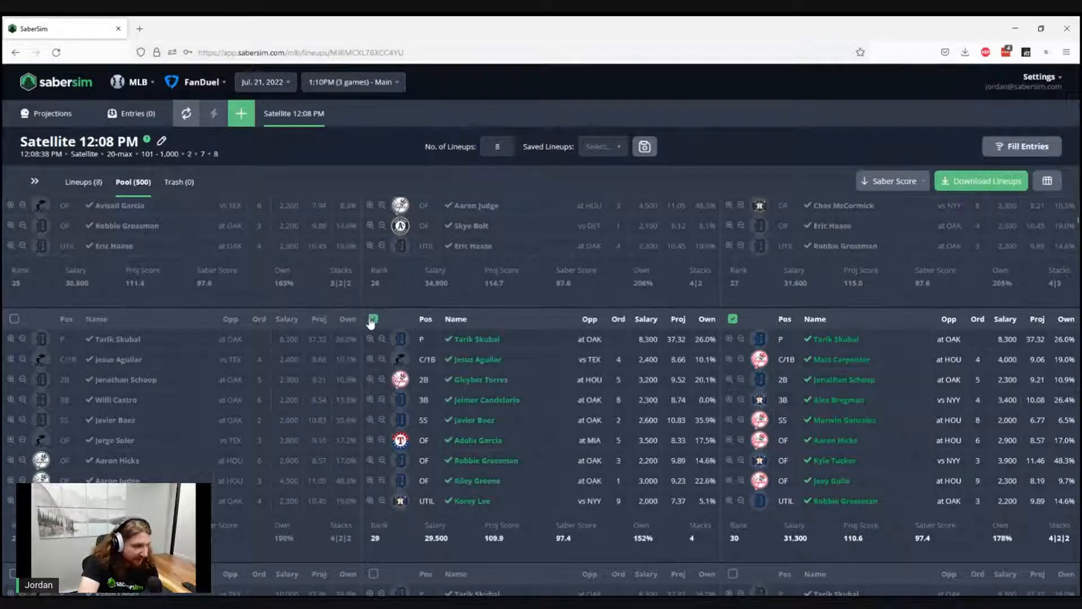
{"action": "left_click", "coordinate": [83, 183]}
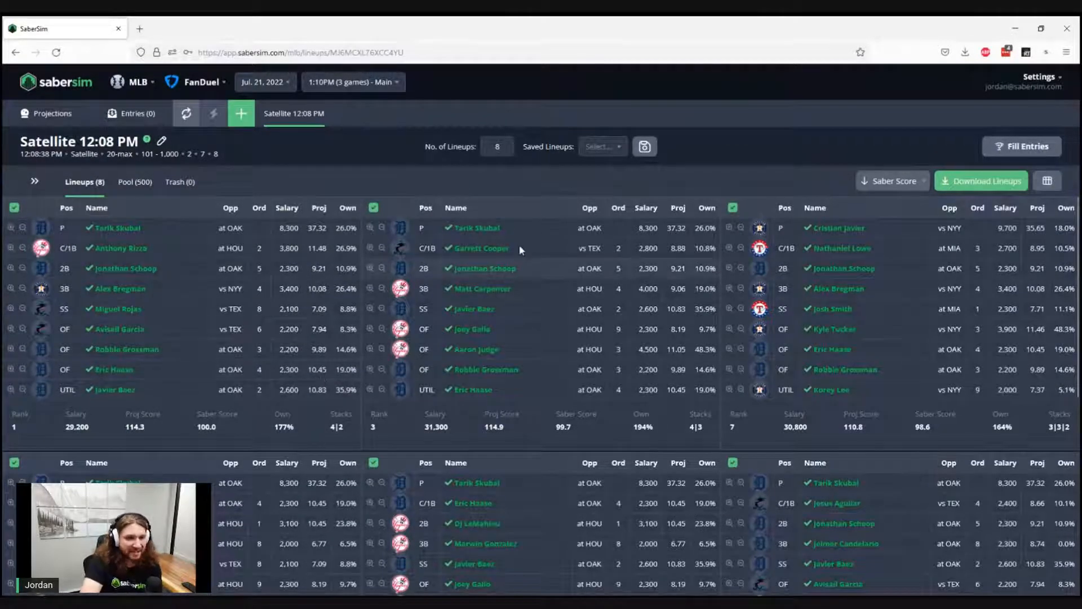
Step: Review the selected lineups, return to the pool, and look through its lineups around ranks 10 to 24
{"action": "scroll", "coordinate": [585, 330], "scroll_direction": "down", "scroll_amount": 3}
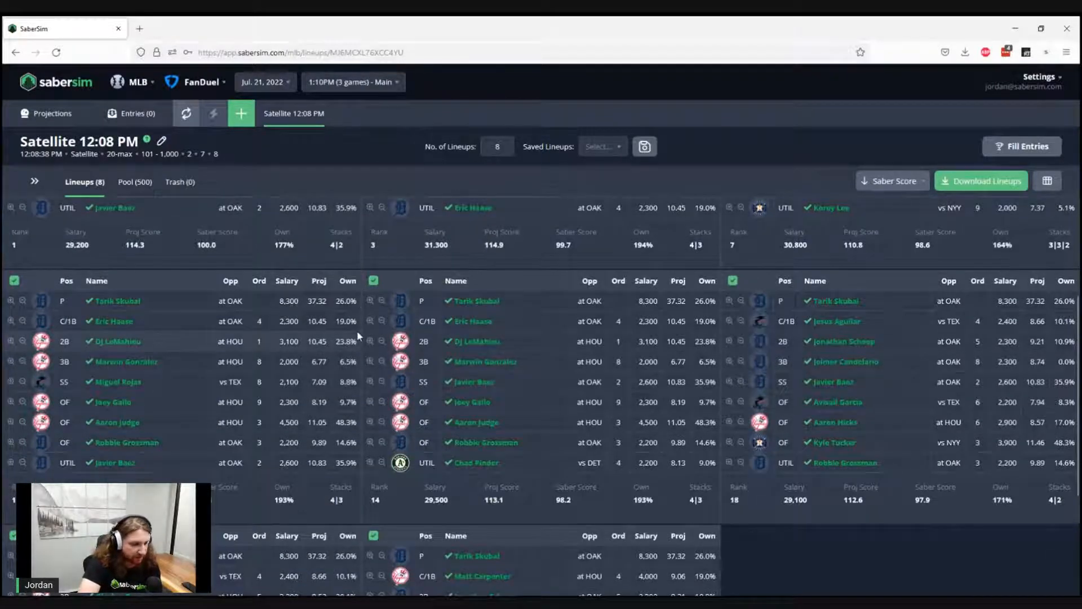
{"action": "scroll", "coordinate": [357, 330], "scroll_direction": "down", "scroll_amount": 3}
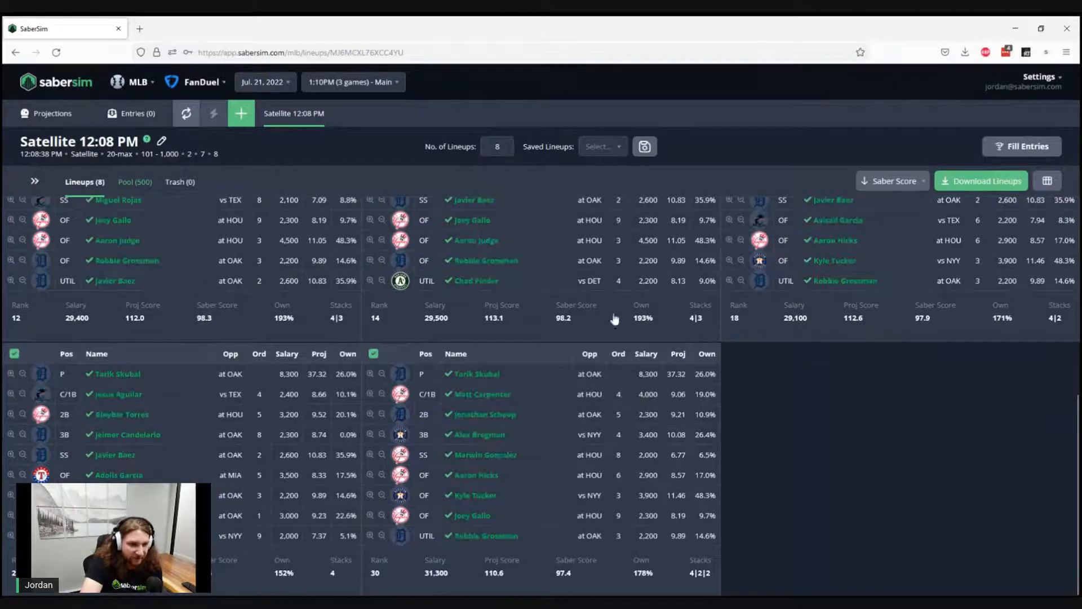
{"action": "left_click", "coordinate": [143, 186]}
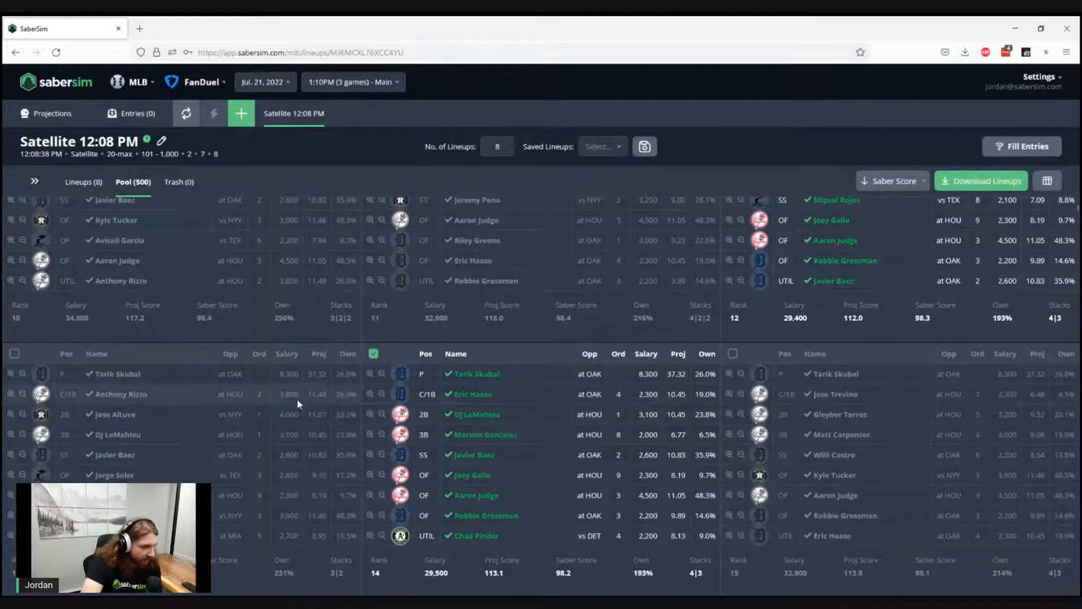
{"action": "scroll", "coordinate": [296, 401], "scroll_direction": "down", "scroll_amount": 3}
{"action": "scroll", "coordinate": [296, 403], "scroll_direction": "down", "scroll_amount": 4}
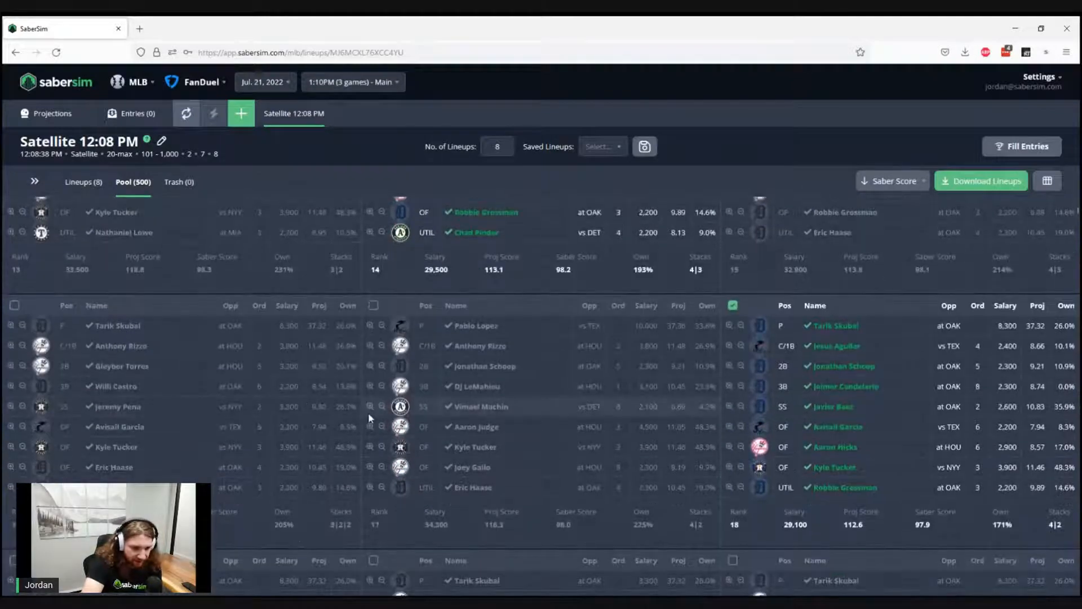
{"action": "scroll", "coordinate": [449, 321], "scroll_direction": "down", "scroll_amount": 5}
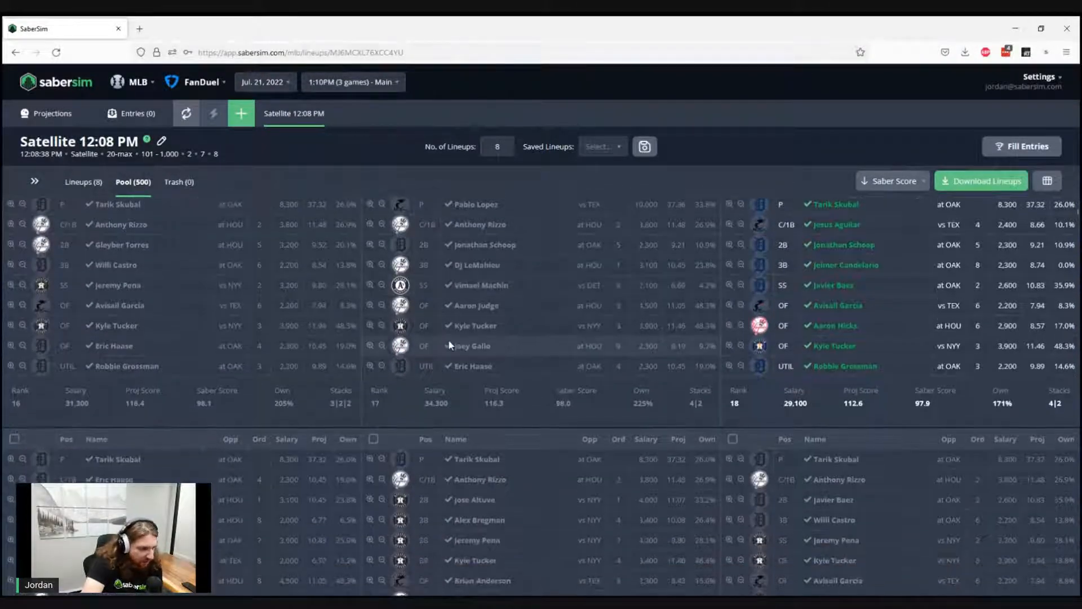
{"action": "scroll", "coordinate": [448, 339], "scroll_direction": "down", "scroll_amount": 4}
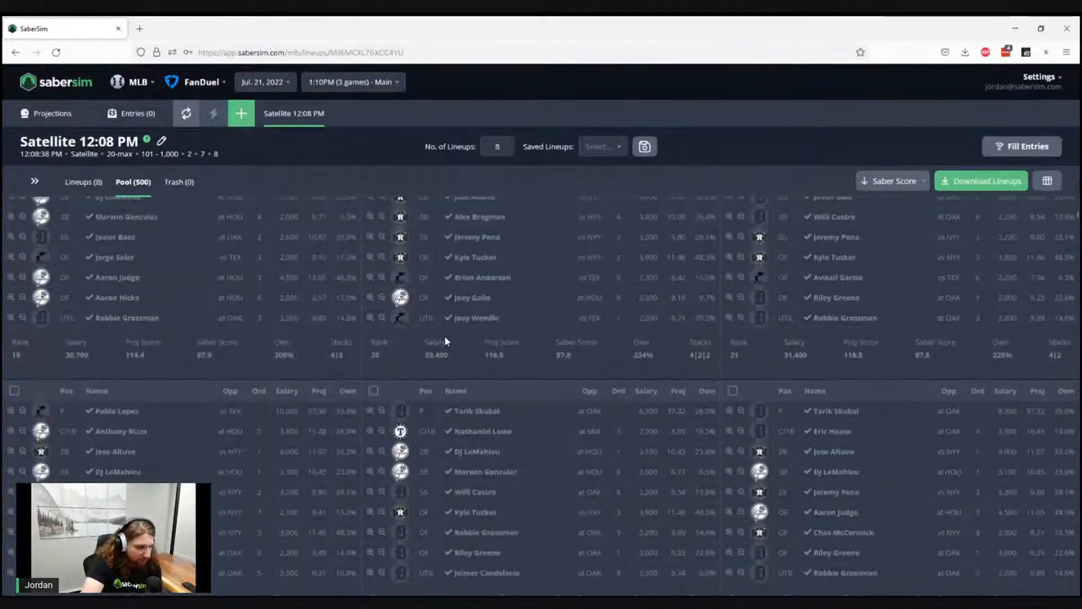
{"action": "scroll", "coordinate": [445, 337], "scroll_direction": "down", "scroll_amount": 2}
{"action": "scroll", "coordinate": [446, 340], "scroll_direction": "up", "scroll_amount": 10}
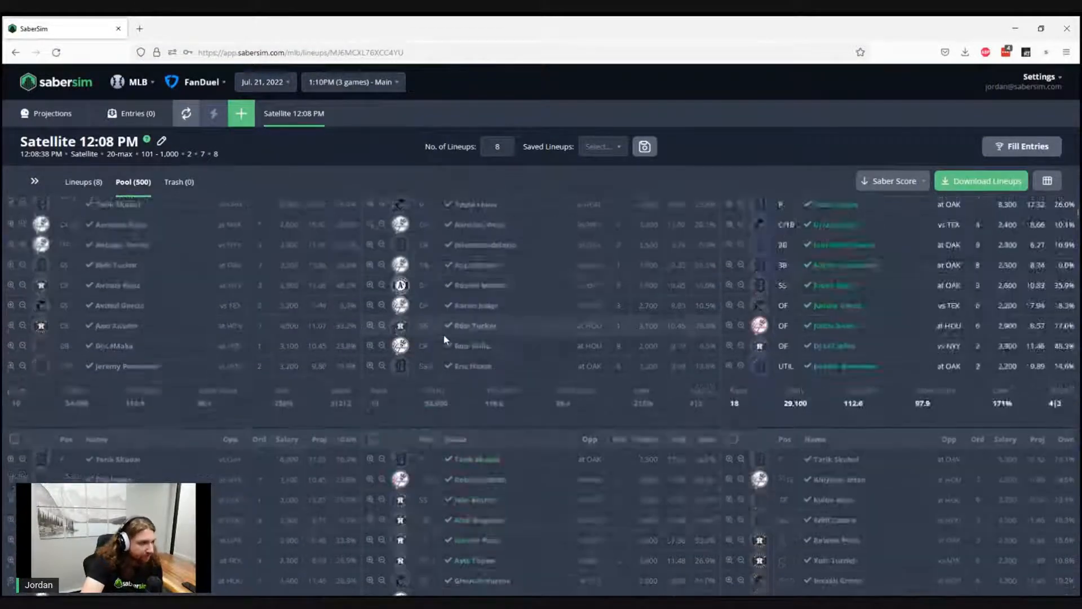
Step: Show the player exposures for pitchers only and expand the exposure table to its wide view
{"action": "left_click", "coordinate": [35, 181]}
{"action": "left_click", "coordinate": [35, 181]}
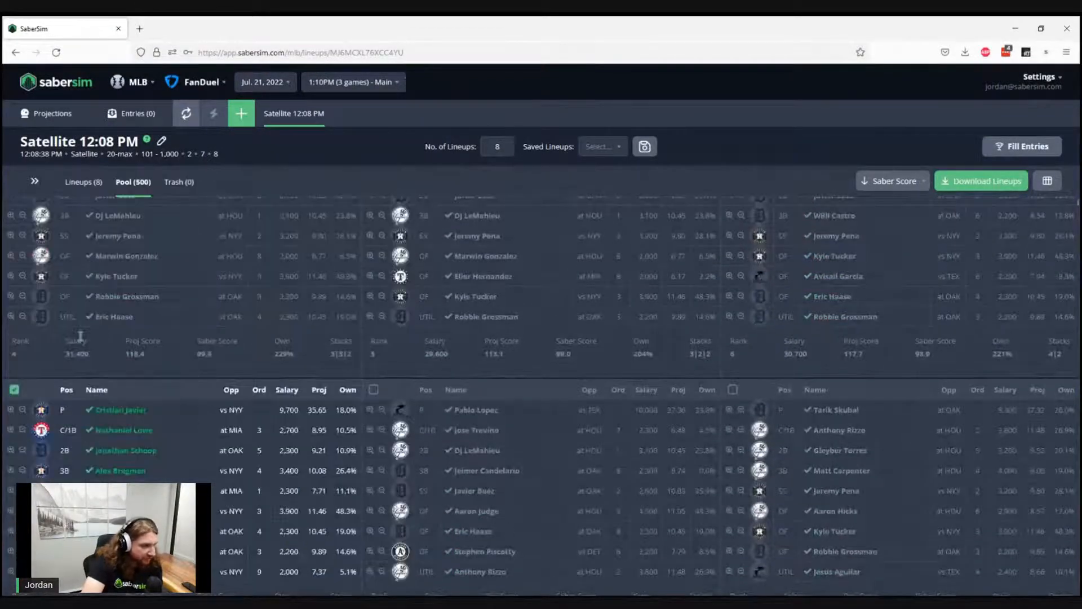
{"action": "left_click", "coordinate": [35, 181]}
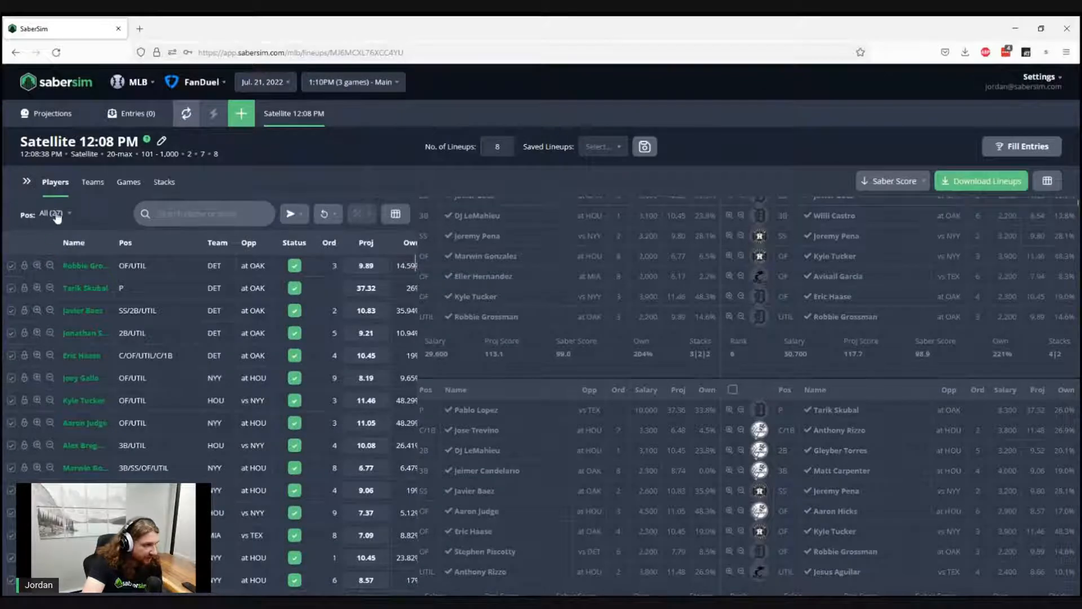
{"action": "left_click", "coordinate": [56, 214]}
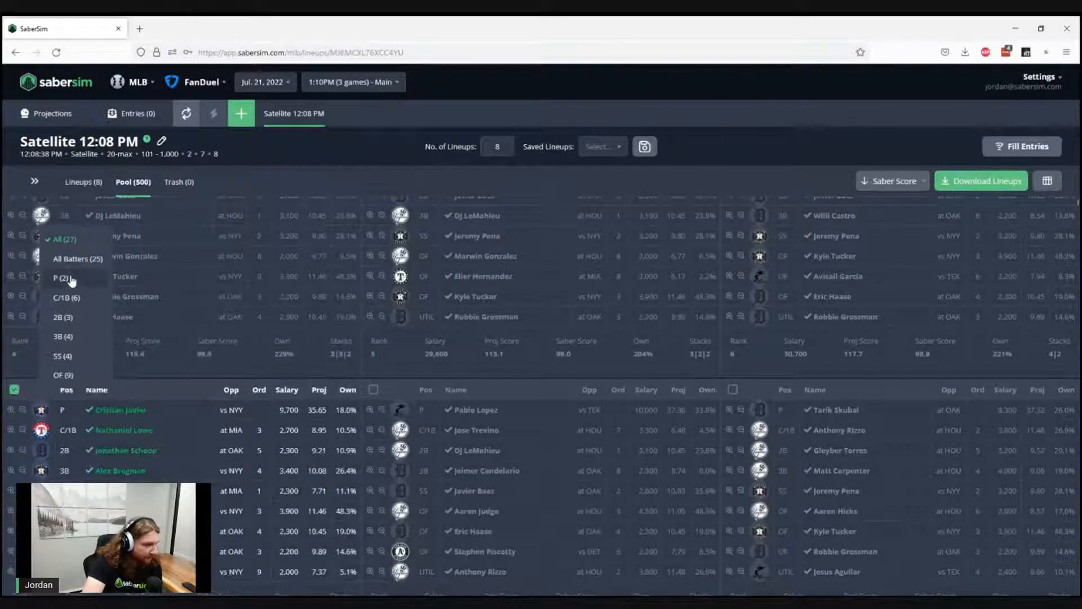
{"action": "left_click", "coordinate": [290, 406]}
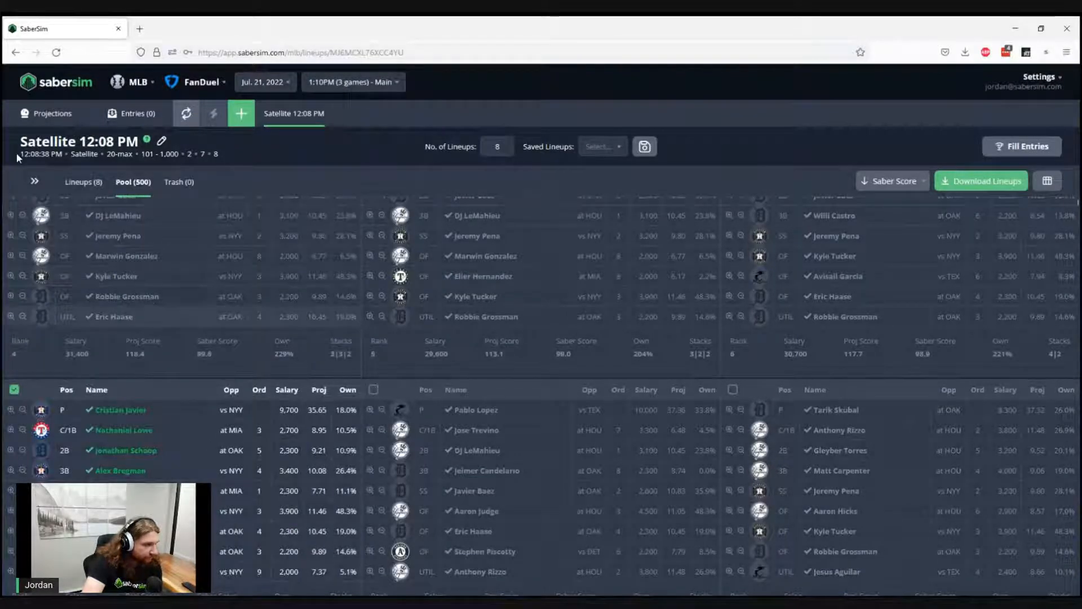
{"action": "left_click", "coordinate": [34, 181]}
{"action": "left_click", "coordinate": [28, 182]}
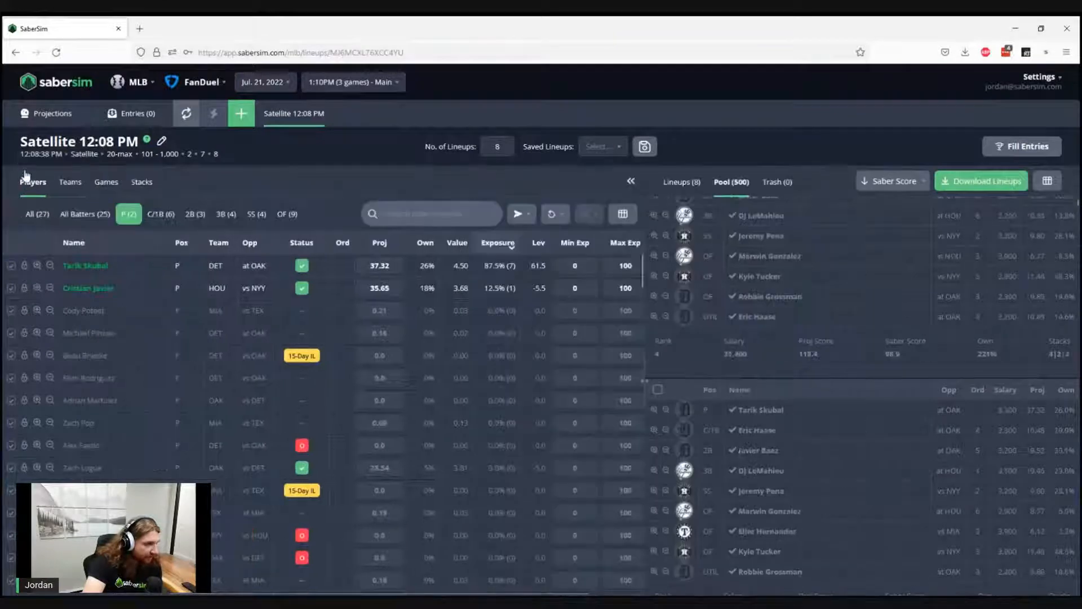
Step: Sort the pitchers by projection and filter out the pool lineups that use Tarik Skubal
{"action": "left_click", "coordinate": [379, 244]}
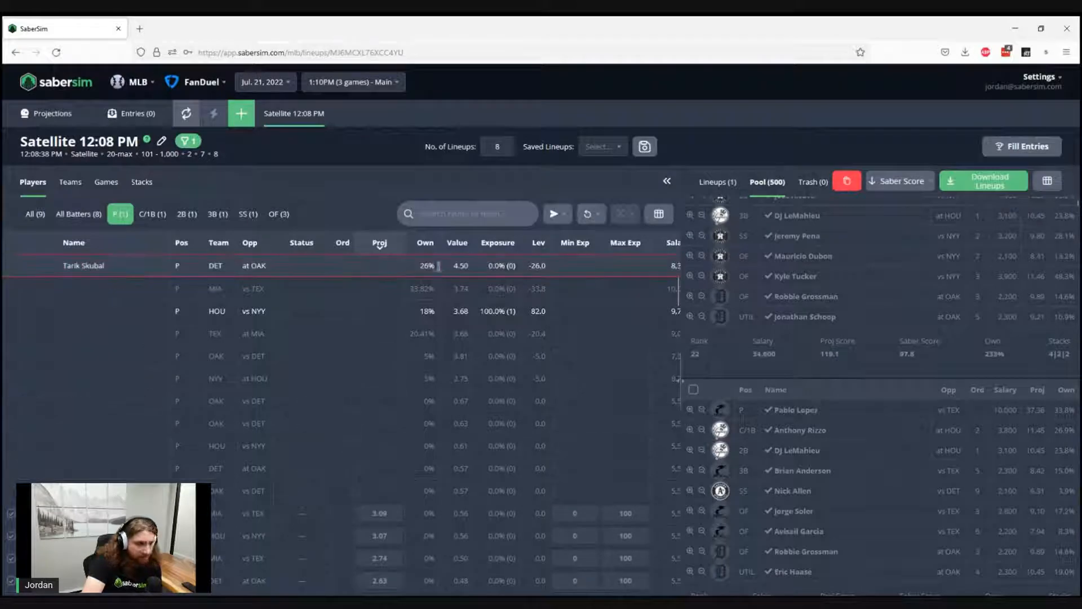
{"action": "left_click", "coordinate": [667, 181]}
{"action": "scroll", "coordinate": [408, 353], "scroll_direction": "up", "scroll_amount": 5}
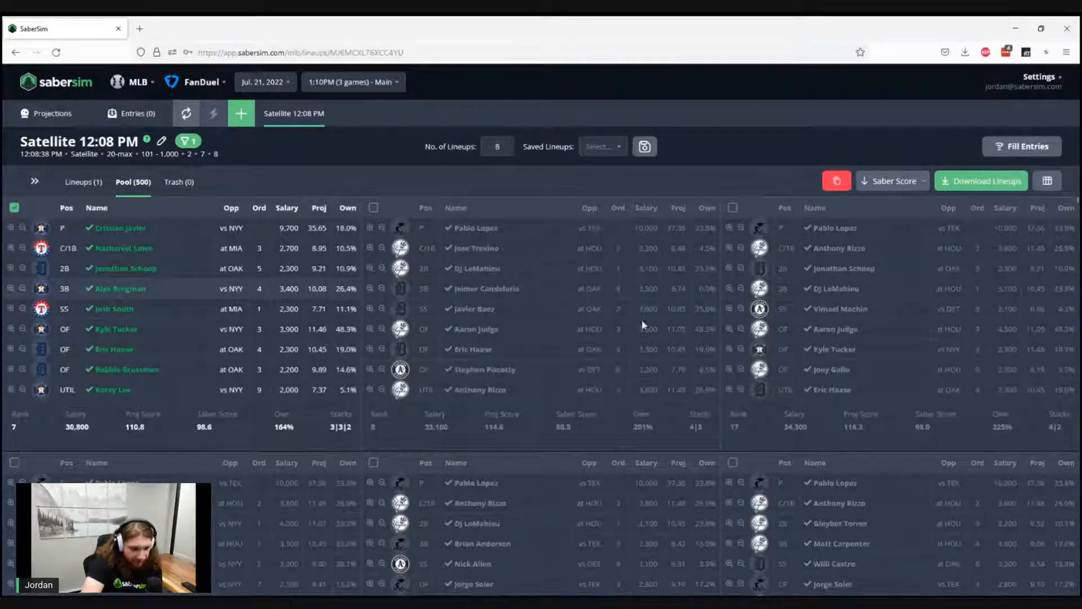
Step: Add the rank 25 lineup with Pablo Lopez and the rank 39 lineup with Cristian Javier to the selection
{"action": "scroll", "coordinate": [624, 316], "scroll_direction": "down", "scroll_amount": 3}
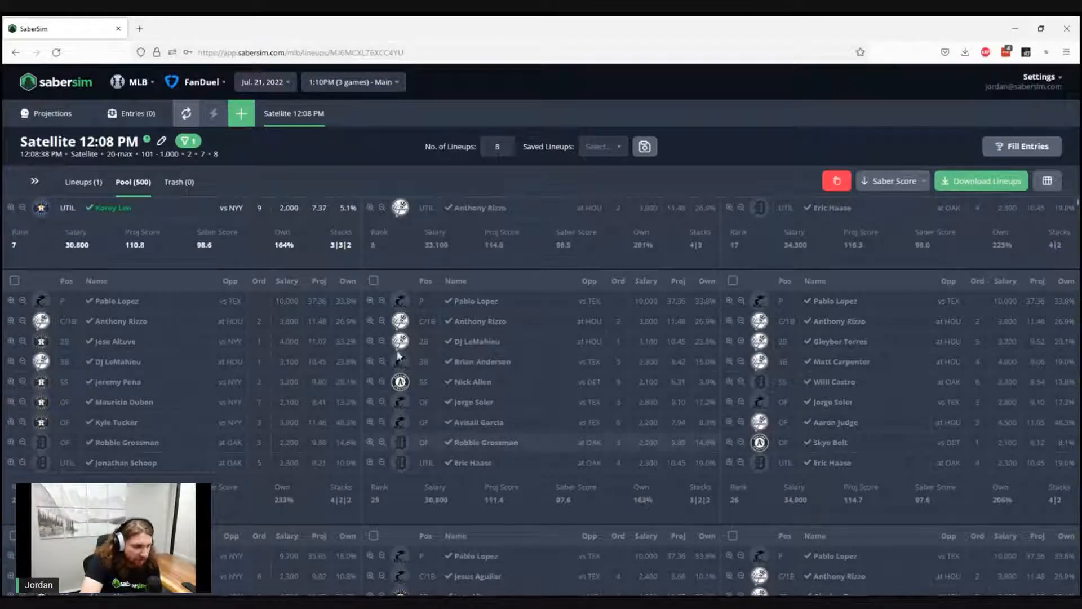
{"action": "left_click", "coordinate": [373, 281]}
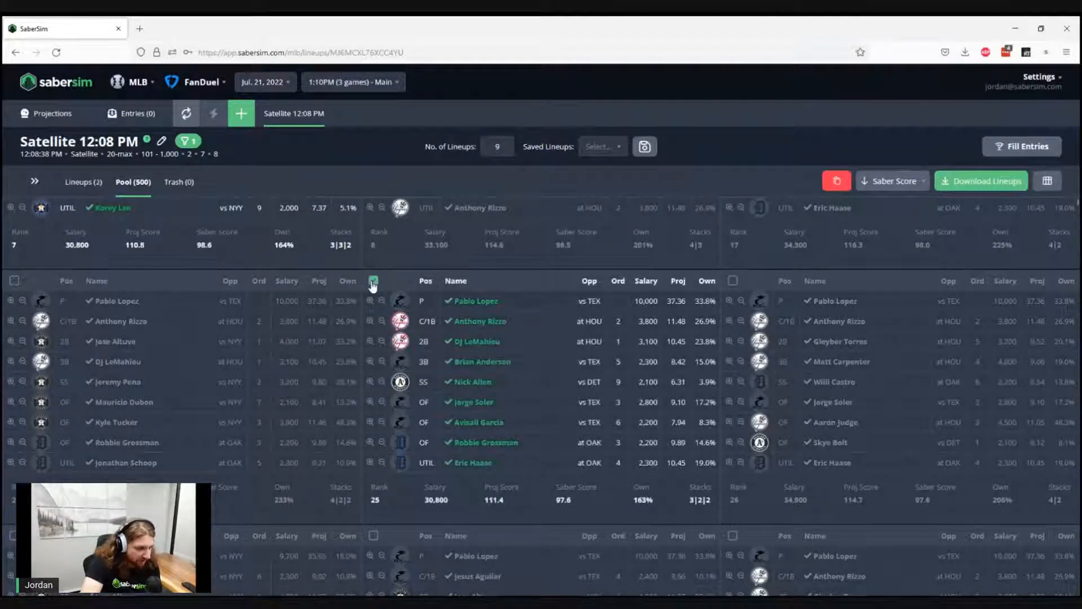
{"action": "scroll", "coordinate": [243, 403], "scroll_direction": "down", "scroll_amount": 3}
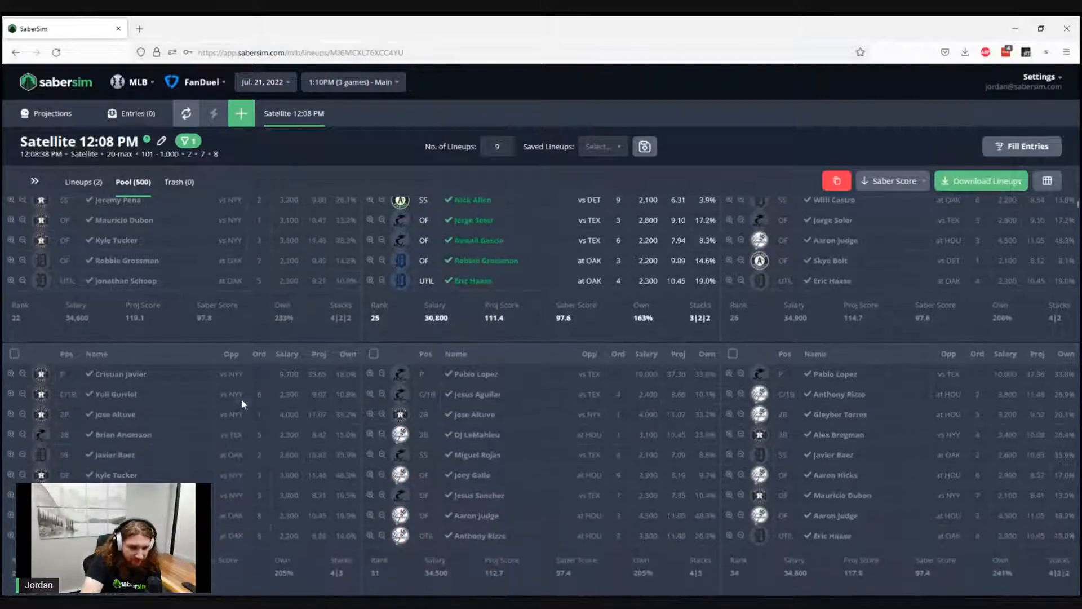
{"action": "scroll", "coordinate": [789, 510], "scroll_direction": "down", "scroll_amount": 1}
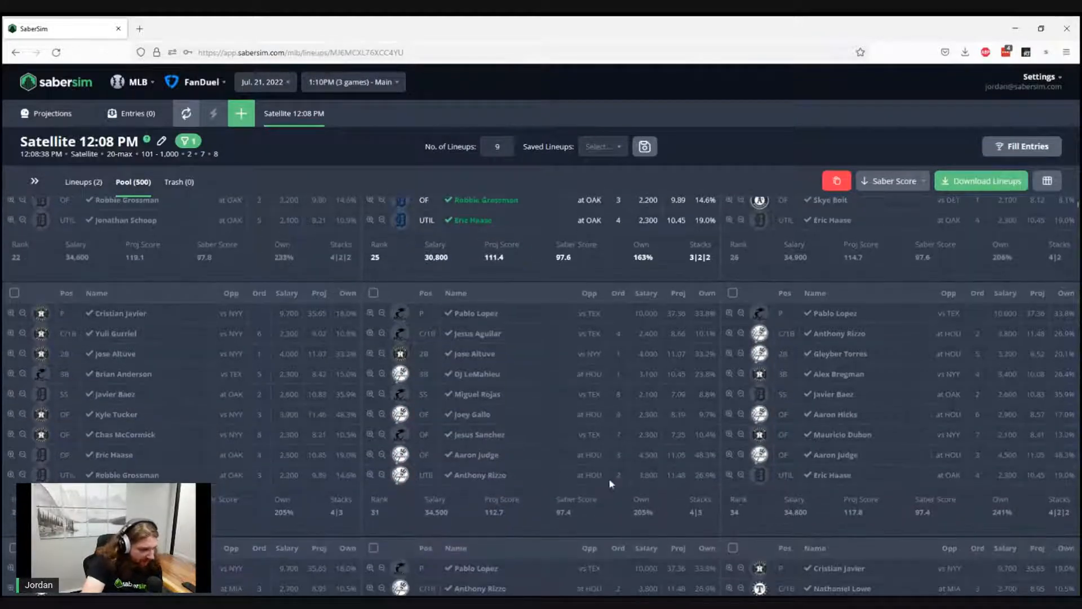
{"action": "scroll", "coordinate": [609, 483], "scroll_direction": "down", "scroll_amount": 4}
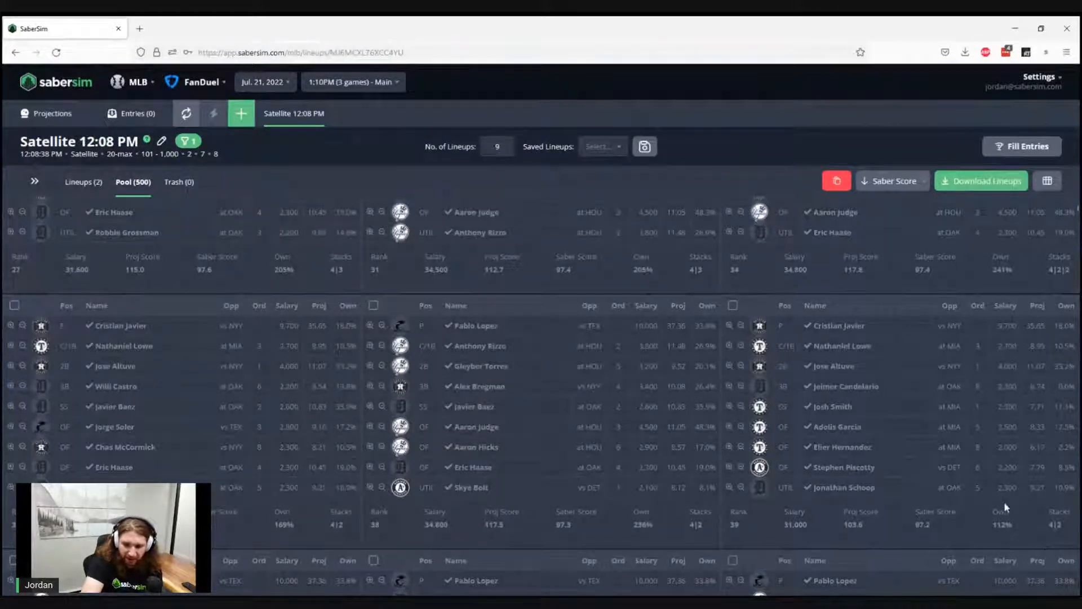
{"action": "scroll", "coordinate": [990, 466], "scroll_direction": "down", "scroll_amount": 3}
{"action": "scroll", "coordinate": [890, 350], "scroll_direction": "up", "scroll_amount": 3}
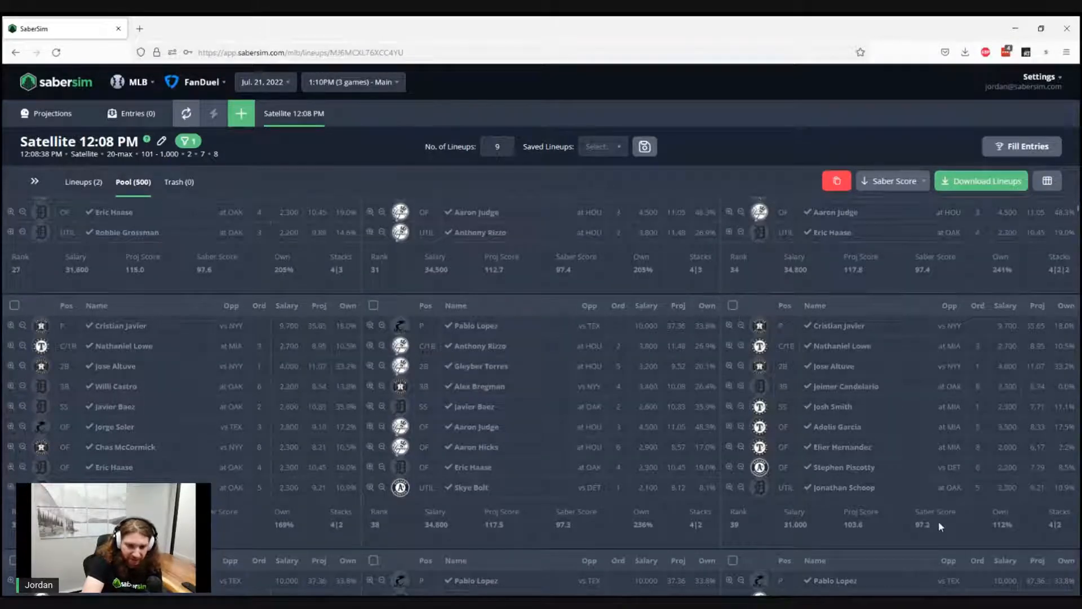
{"action": "left_click", "coordinate": [733, 306]}
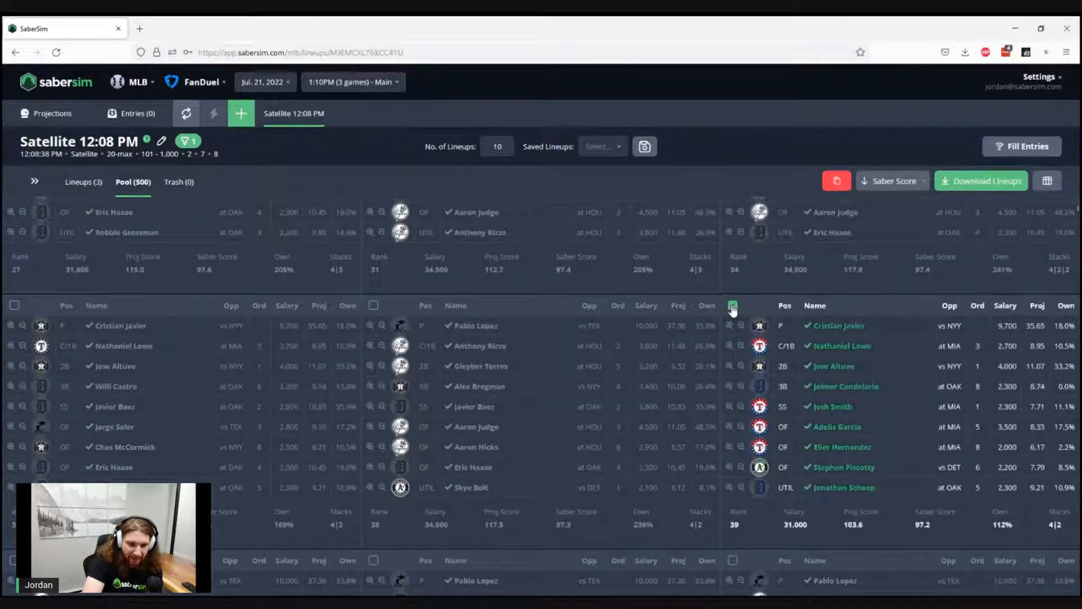
Step: Add the rank 77 pool lineup with Jon Gray pitching to the selection
{"action": "scroll", "coordinate": [784, 469], "scroll_direction": "down", "scroll_amount": 4}
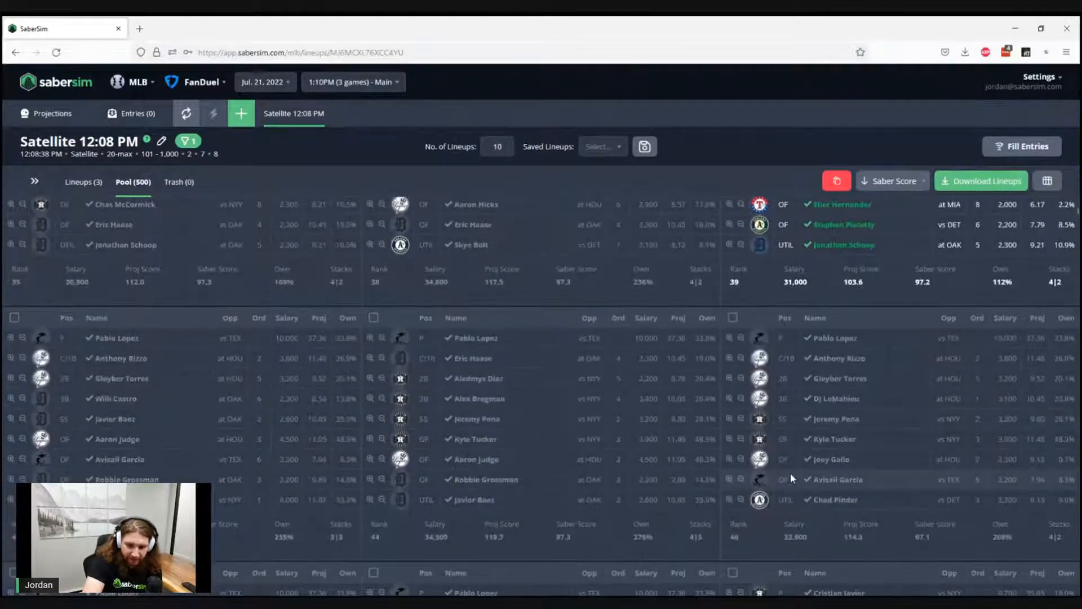
{"action": "scroll", "coordinate": [384, 411], "scroll_direction": "down", "scroll_amount": 1}
{"action": "scroll", "coordinate": [387, 406], "scroll_direction": "down", "scroll_amount": 3}
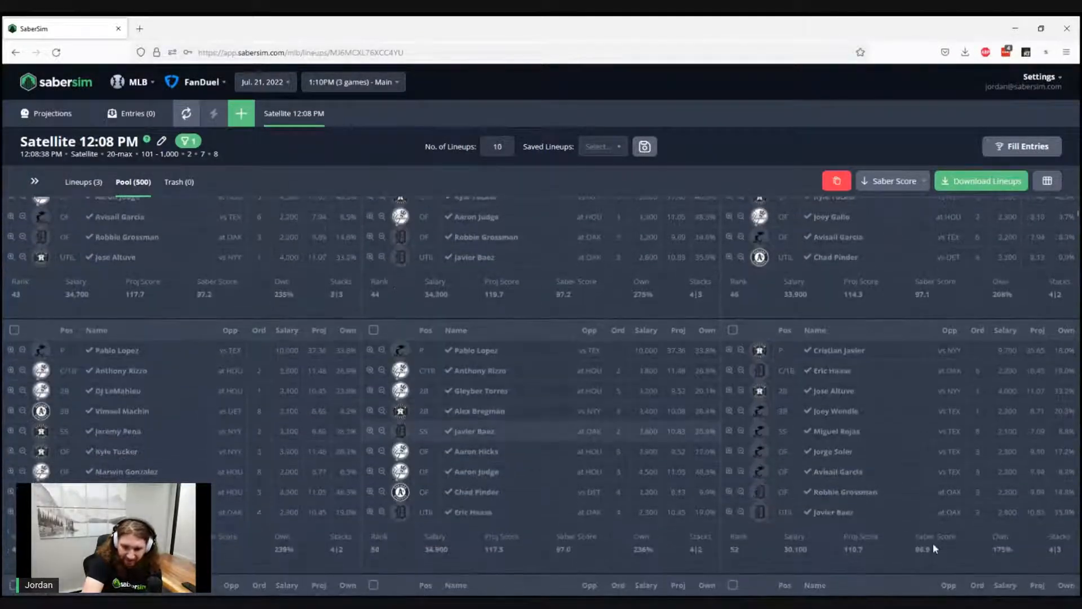
{"action": "scroll", "coordinate": [859, 496], "scroll_direction": "down", "scroll_amount": 2}
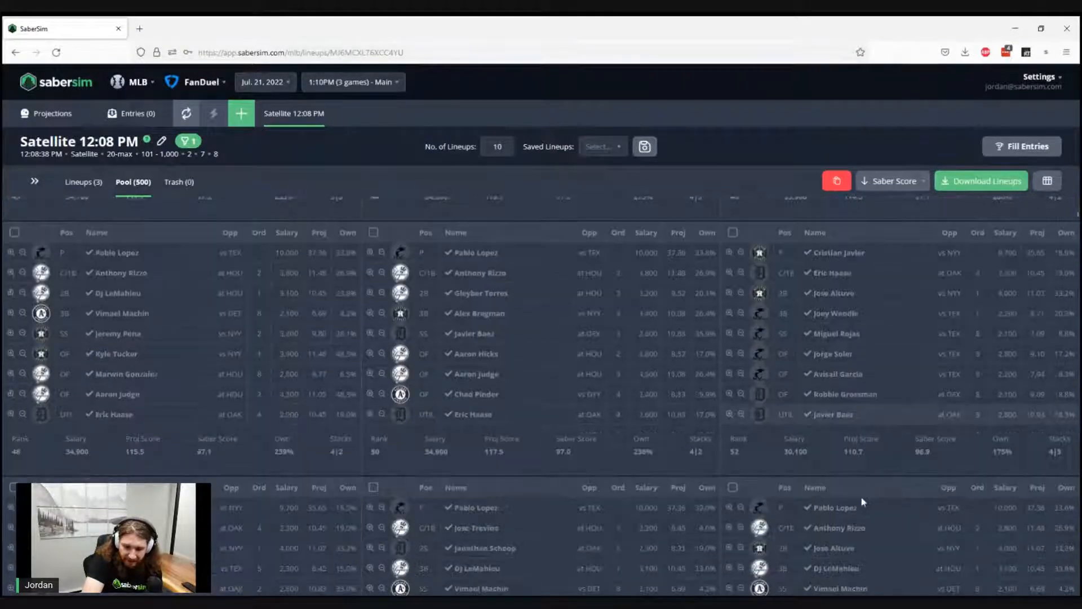
{"action": "scroll", "coordinate": [862, 496], "scroll_direction": "down", "scroll_amount": 6}
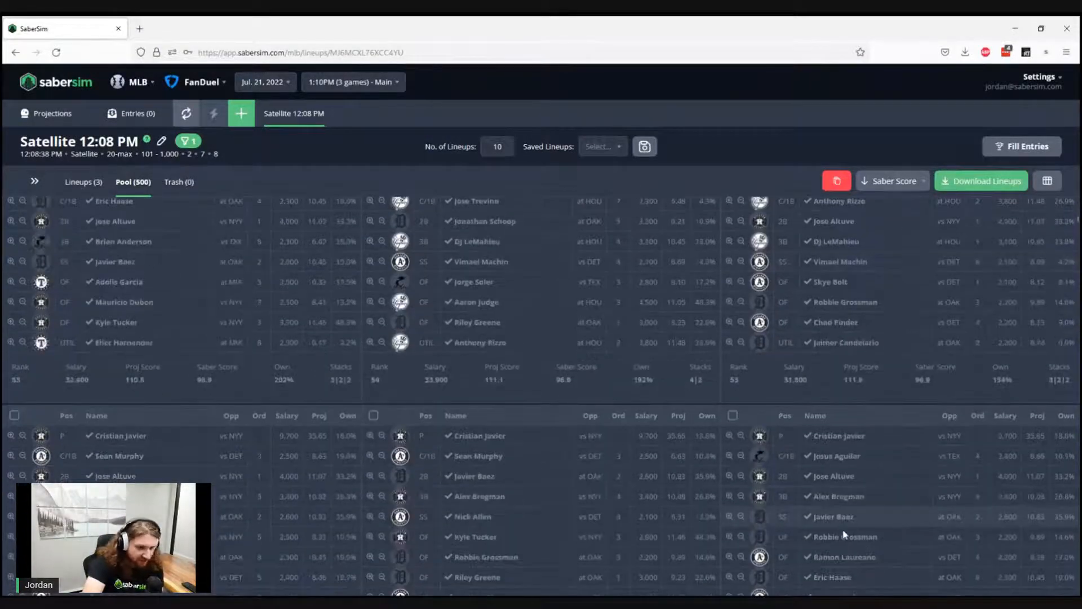
{"action": "scroll", "coordinate": [844, 535], "scroll_direction": "down", "scroll_amount": 4}
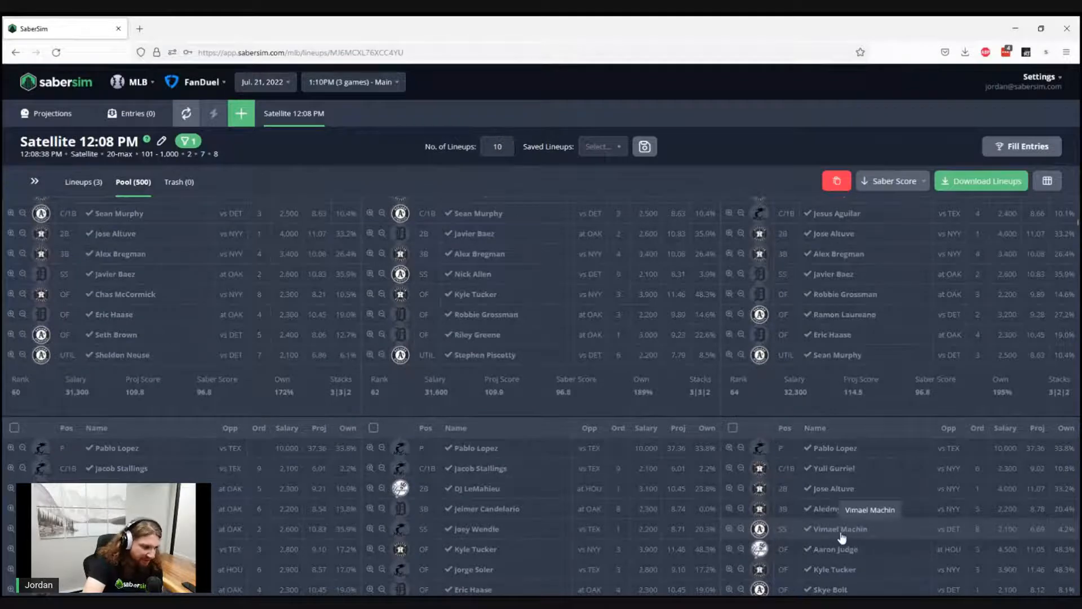
{"action": "scroll", "coordinate": [842, 536], "scroll_direction": "down", "scroll_amount": 3}
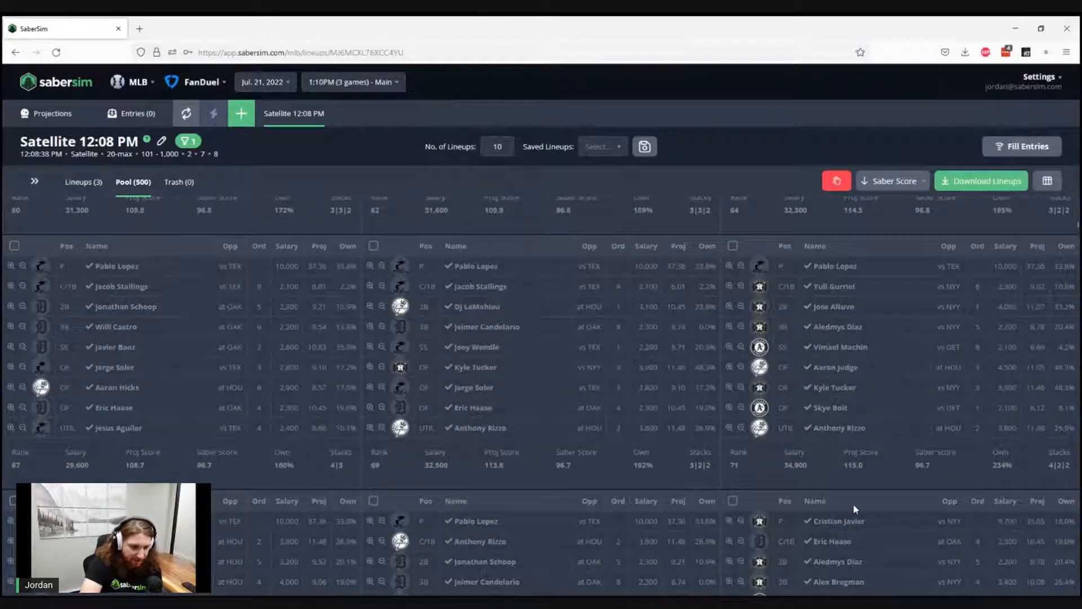
{"action": "scroll", "coordinate": [868, 459], "scroll_direction": "down", "scroll_amount": 7}
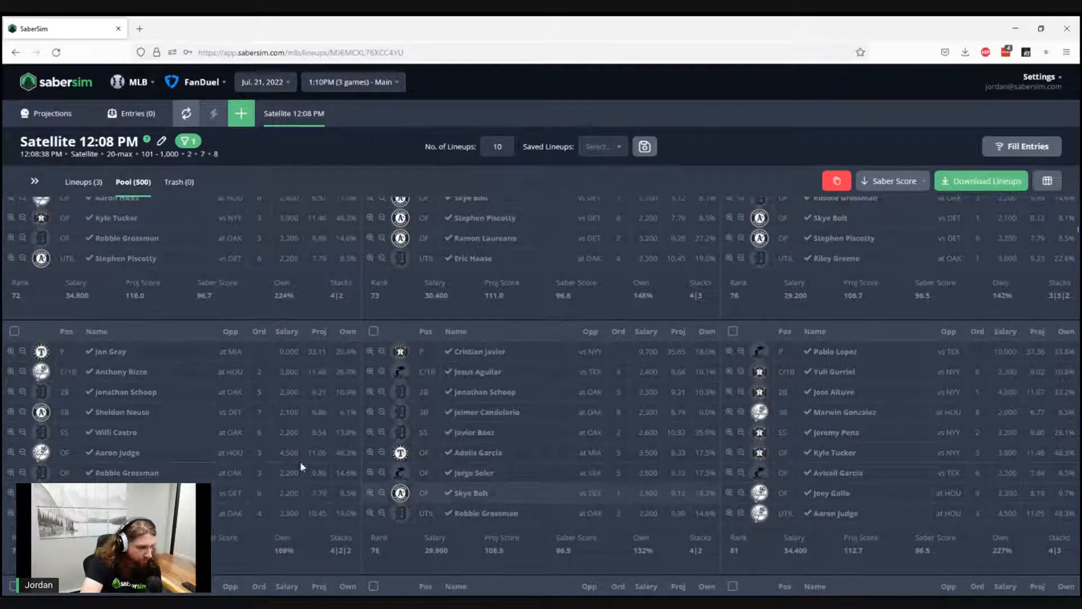
{"action": "left_click", "coordinate": [14, 331]}
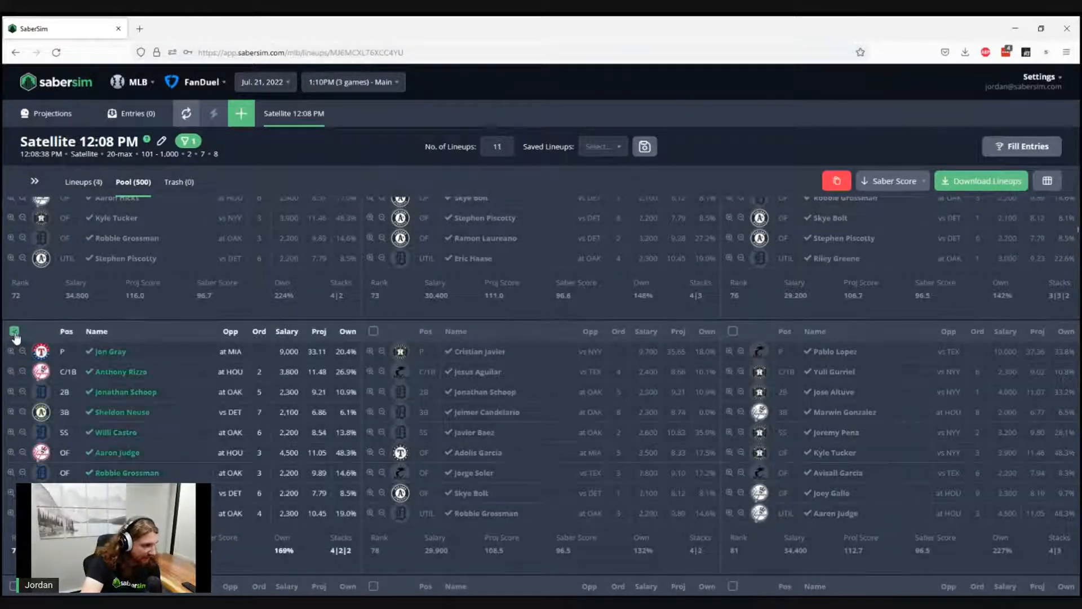
Step: Clear the Tarik Skubal filter and check the pitcher exposures and team stack exposures of the selected lineups
{"action": "scroll", "coordinate": [243, 379], "scroll_direction": "down", "scroll_amount": 1}
{"action": "scroll", "coordinate": [243, 380], "scroll_direction": "down", "scroll_amount": 5}
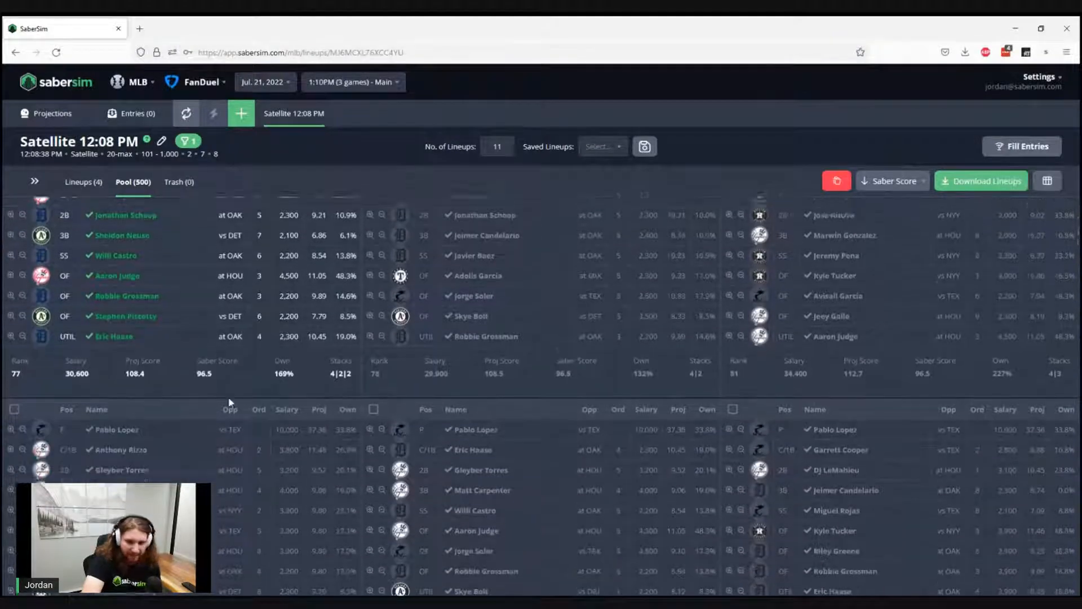
{"action": "scroll", "coordinate": [239, 400], "scroll_direction": "down", "scroll_amount": 2}
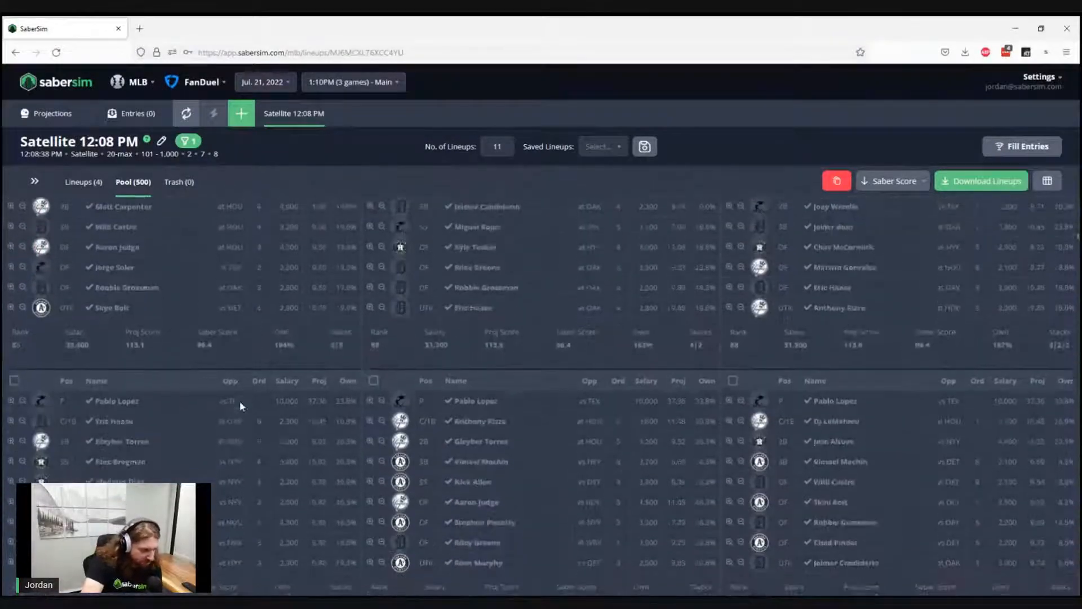
{"action": "scroll", "coordinate": [240, 402], "scroll_direction": "down", "scroll_amount": 5}
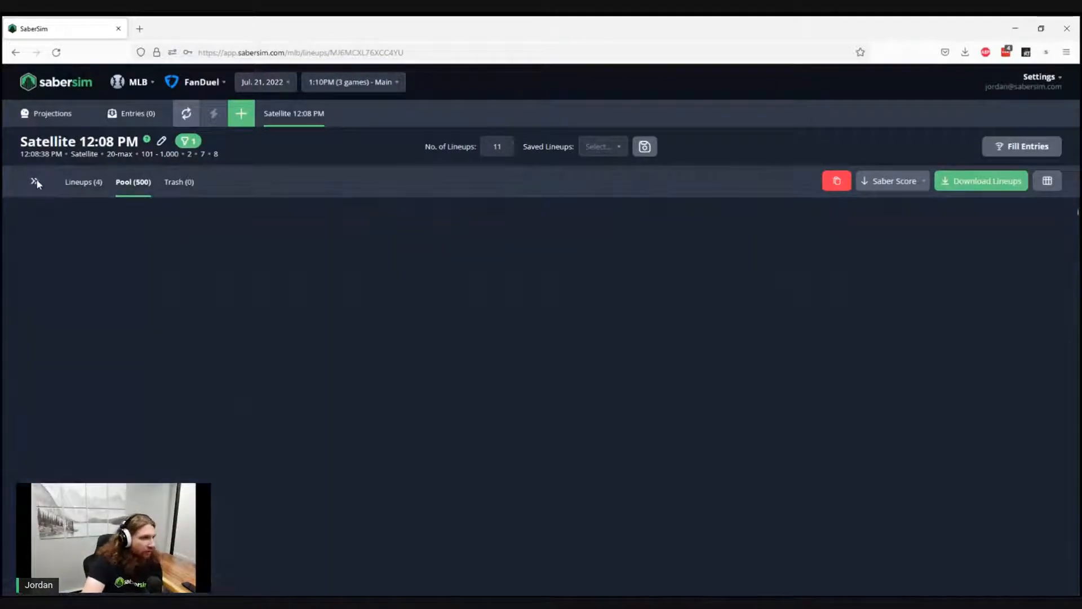
{"action": "left_click", "coordinate": [34, 181]}
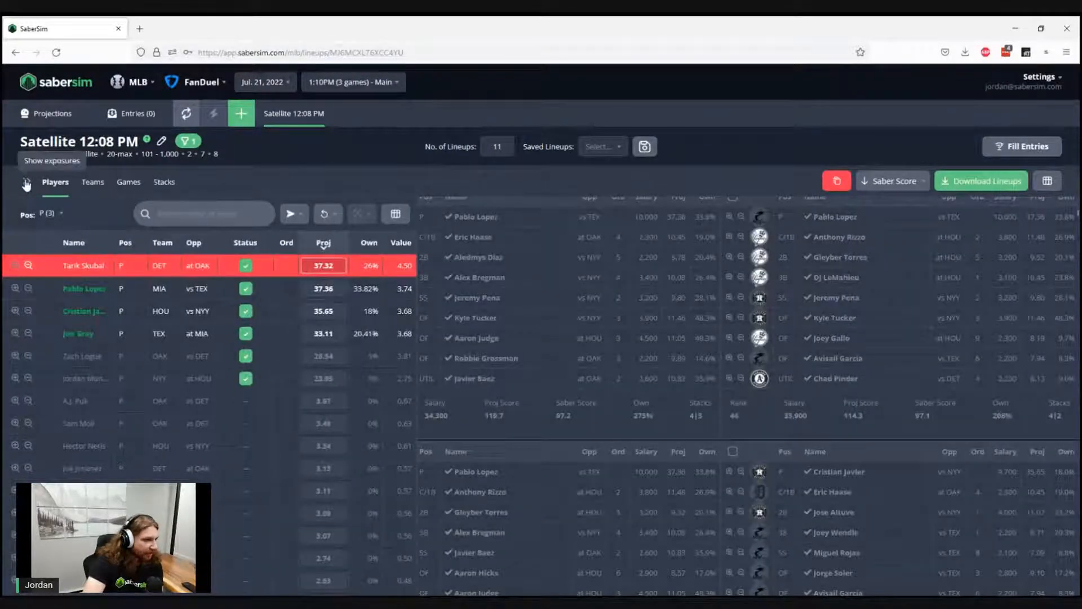
{"action": "left_click", "coordinate": [27, 183]}
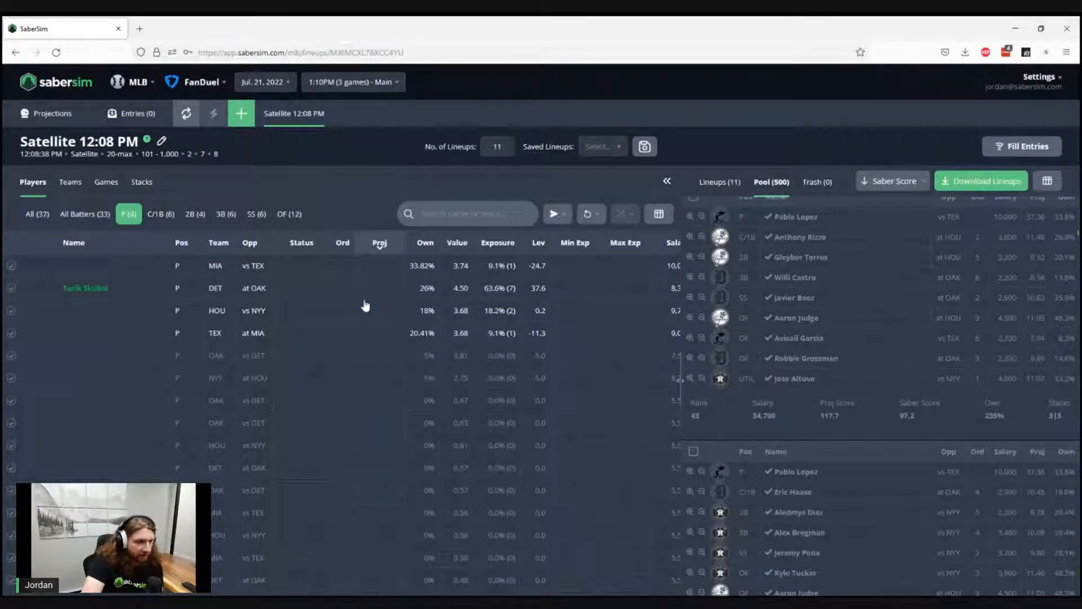
{"action": "left_click", "coordinate": [68, 184]}
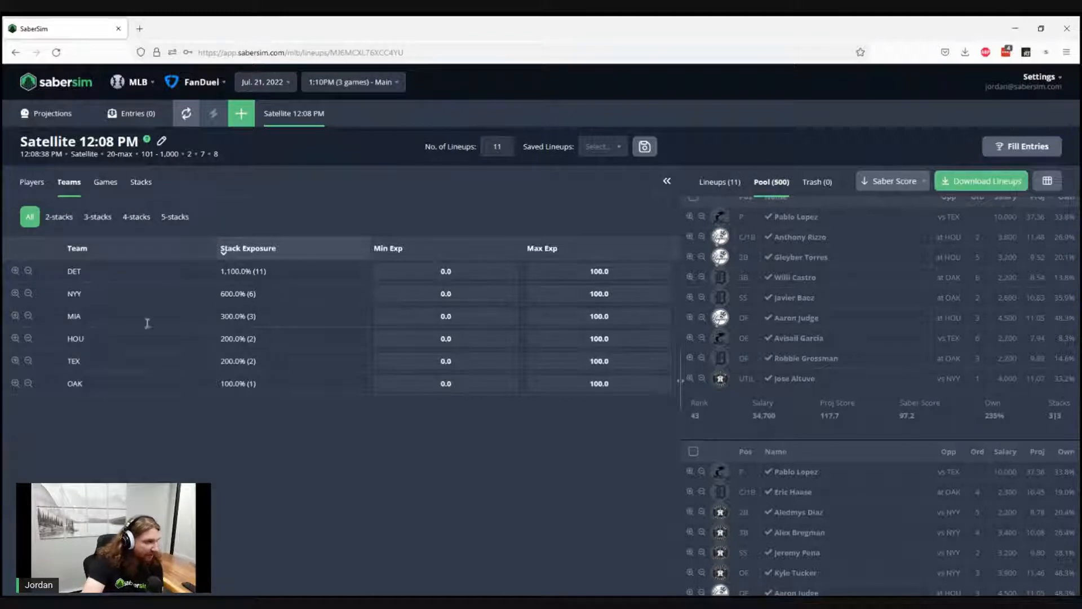
Step: Return to the pitcher exposures, hide the exposure tables and show the selected lineups
{"action": "left_click", "coordinate": [32, 182]}
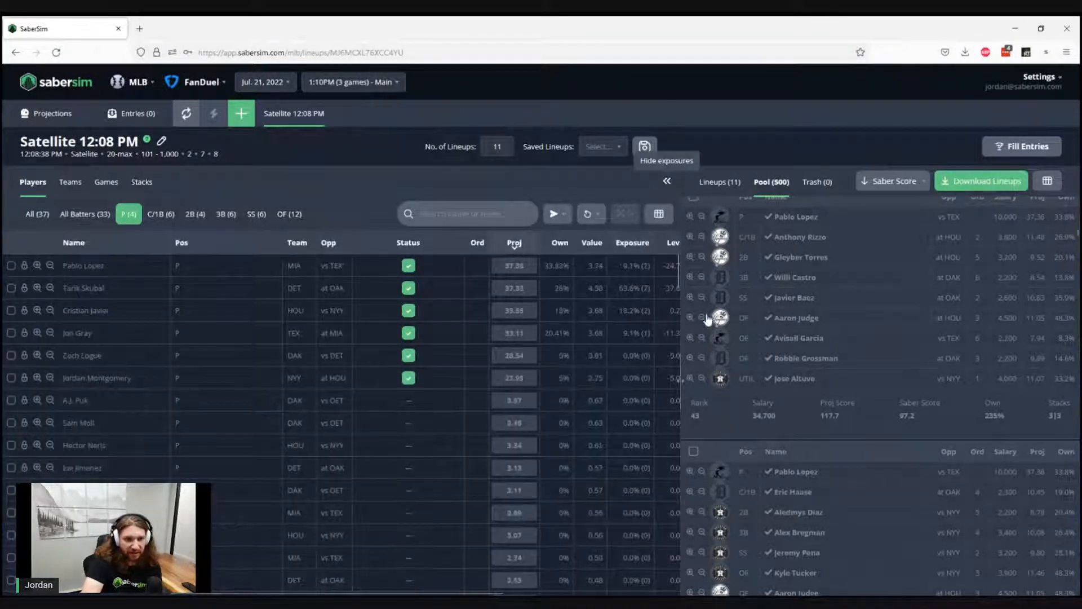
{"action": "left_click", "coordinate": [719, 186]}
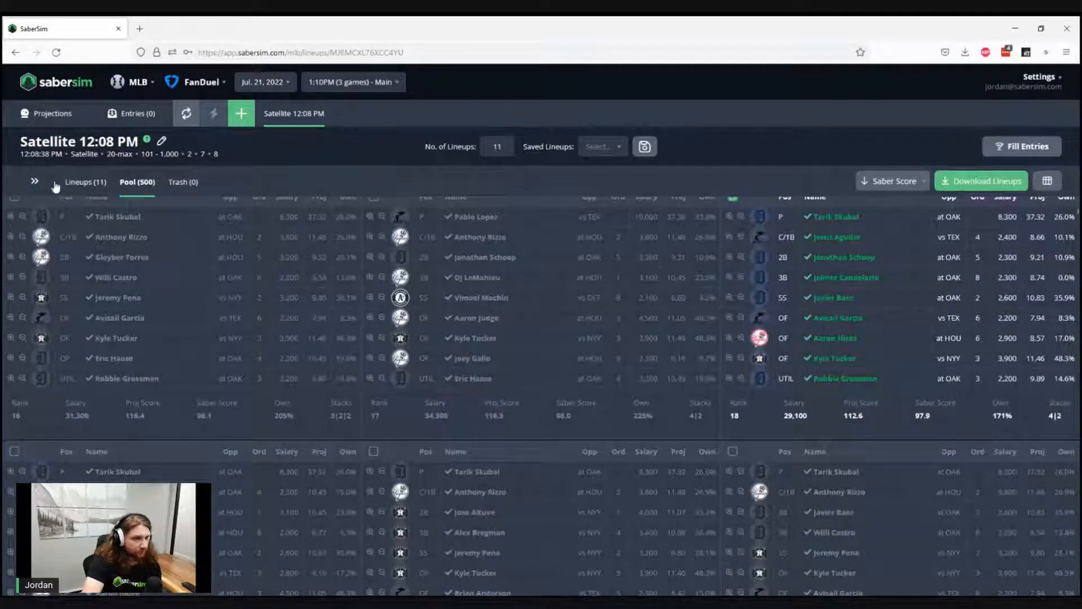
{"action": "left_click", "coordinate": [54, 185]}
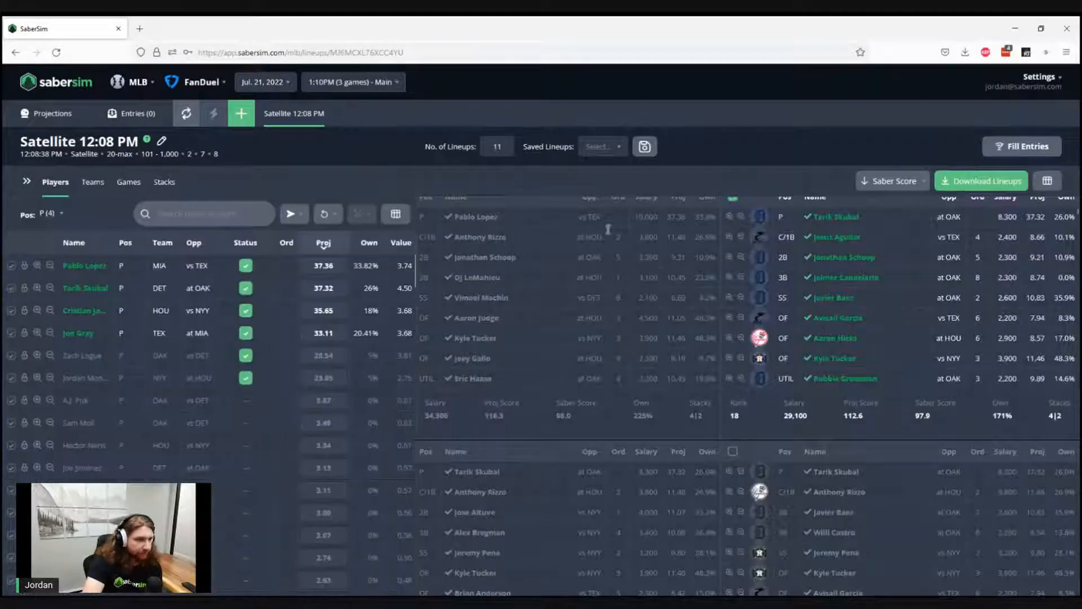
{"action": "left_click", "coordinate": [83, 182]}
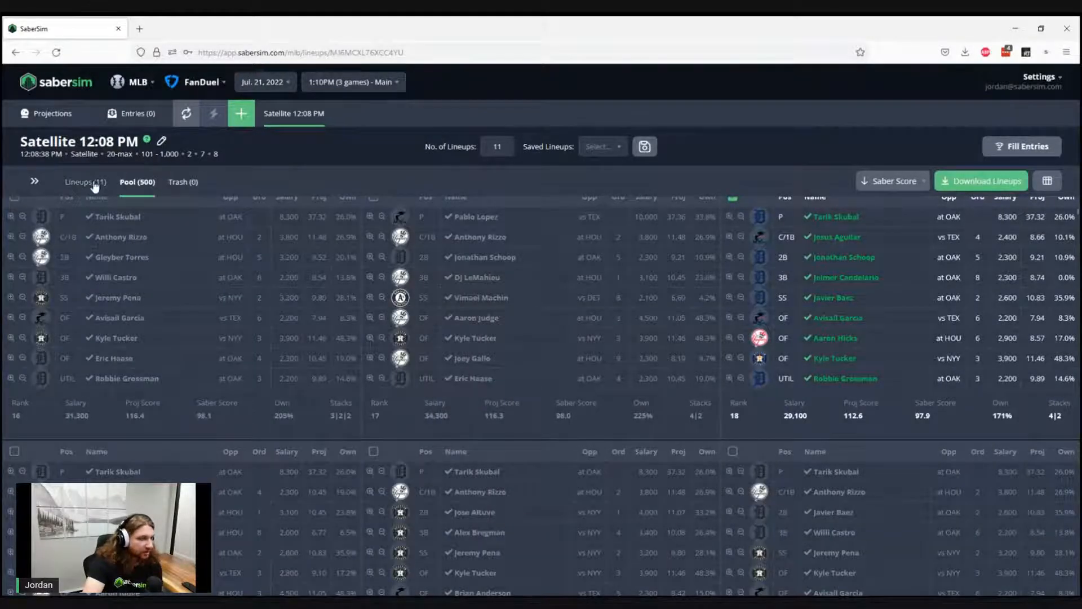
{"action": "scroll", "coordinate": [167, 292], "scroll_direction": "up", "scroll_amount": 3}
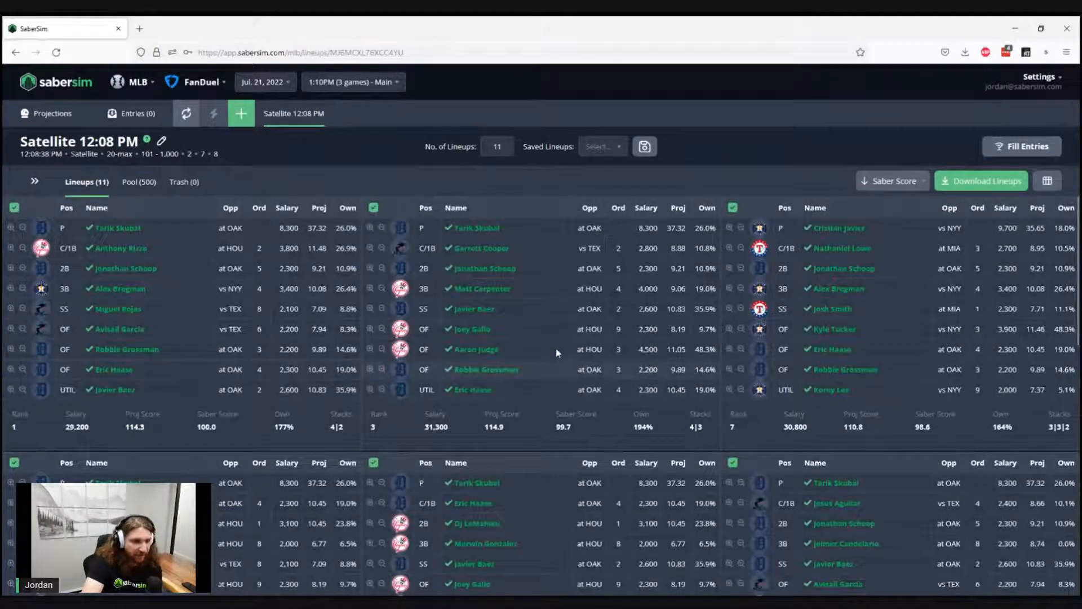
Step: Remove the rank 18 and rank 14 lineups and the Tarik Skubal lineup with DJ LeMahieu and Miguel Rojas from the selection
{"action": "scroll", "coordinate": [583, 316], "scroll_direction": "down", "scroll_amount": 2}
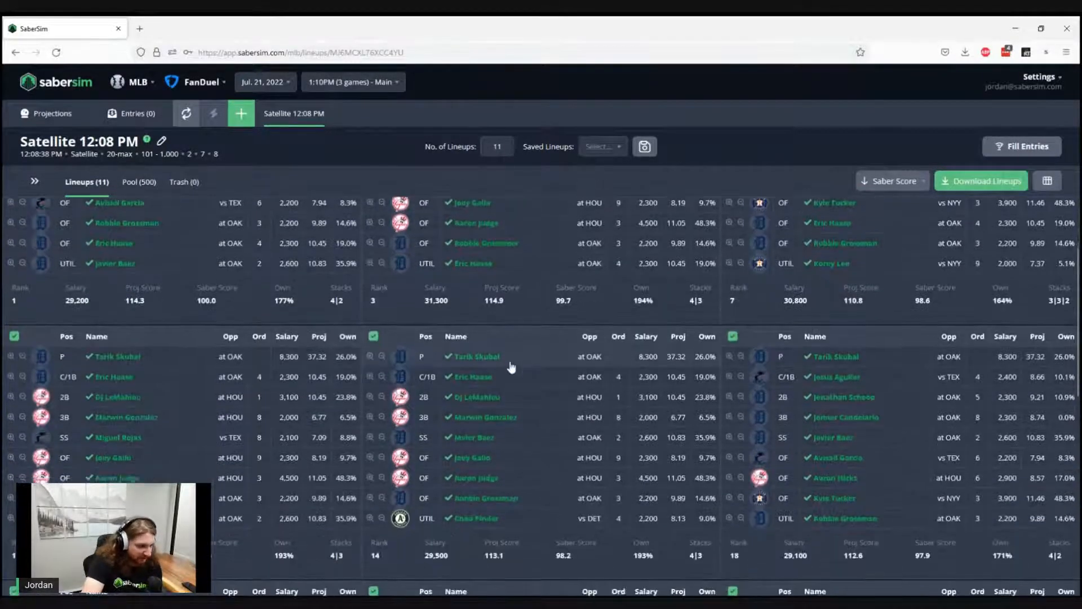
{"action": "scroll", "coordinate": [510, 367], "scroll_direction": "down", "scroll_amount": 1}
{"action": "scroll", "coordinate": [903, 406], "scroll_direction": "up", "scroll_amount": 3}
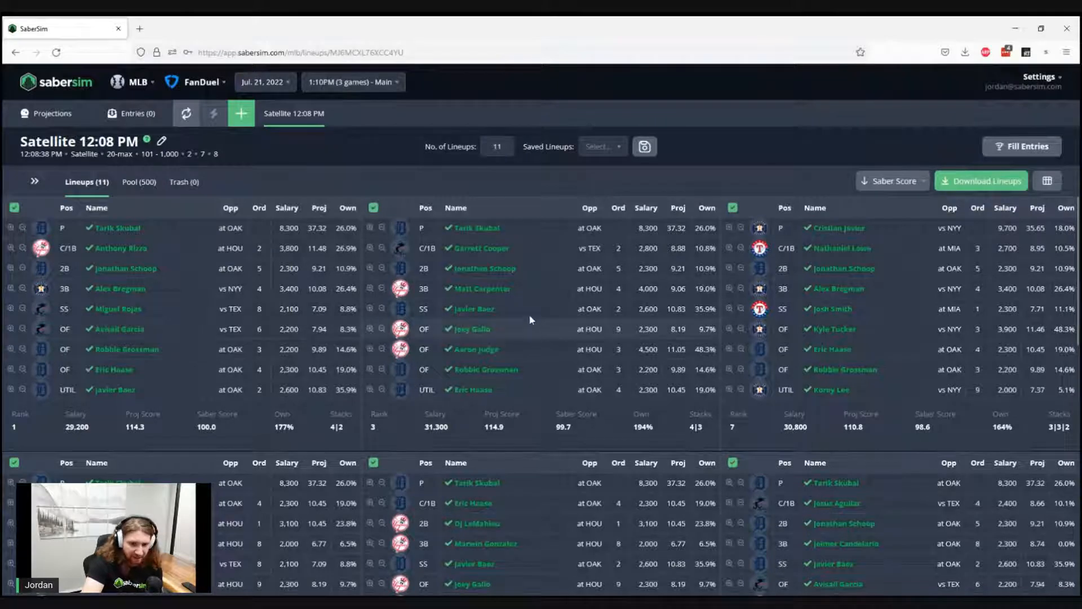
{"action": "scroll", "coordinate": [521, 332], "scroll_direction": "down", "scroll_amount": 1}
{"action": "scroll", "coordinate": [520, 334], "scroll_direction": "down", "scroll_amount": 1}
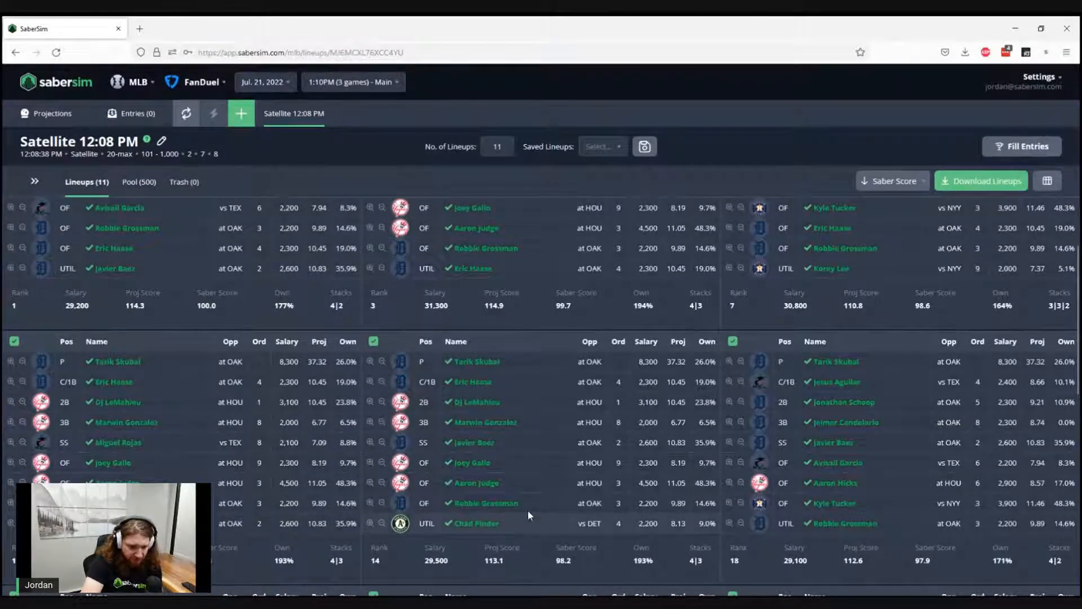
{"action": "scroll", "coordinate": [722, 372], "scroll_direction": "up", "scroll_amount": 2}
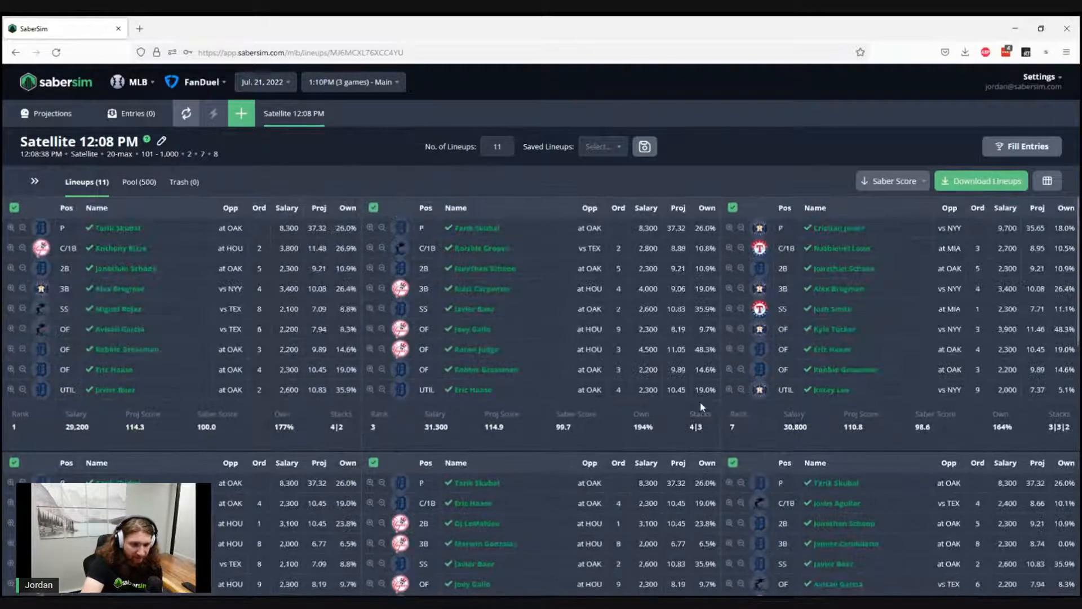
{"action": "left_click", "coordinate": [733, 402]}
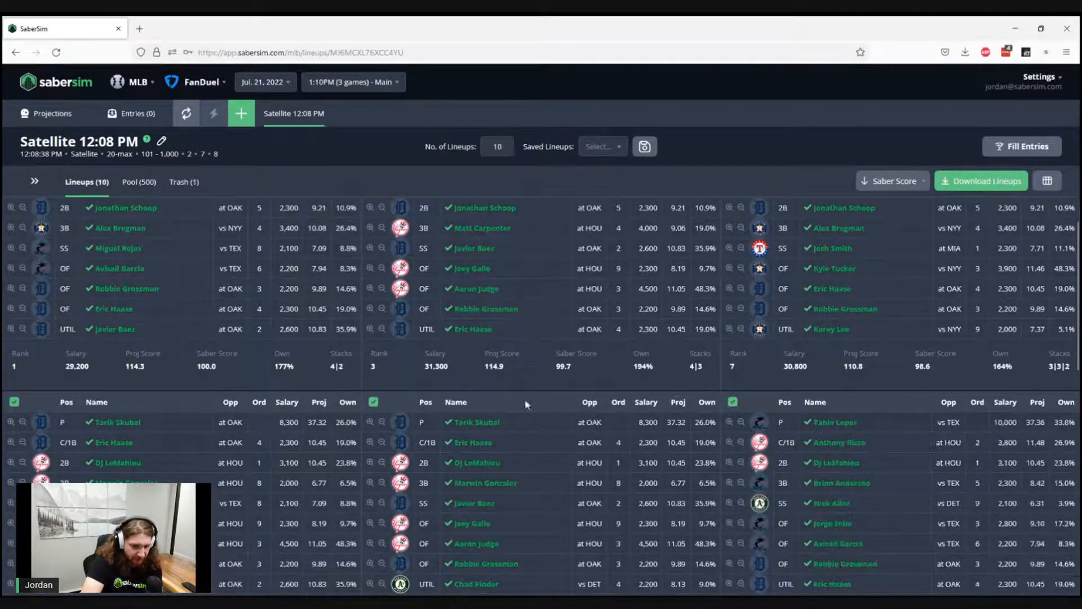
{"action": "left_click", "coordinate": [374, 402]}
{"action": "left_click", "coordinate": [15, 403]}
{"action": "scroll", "coordinate": [374, 496], "scroll_direction": "up", "scroll_amount": 2}
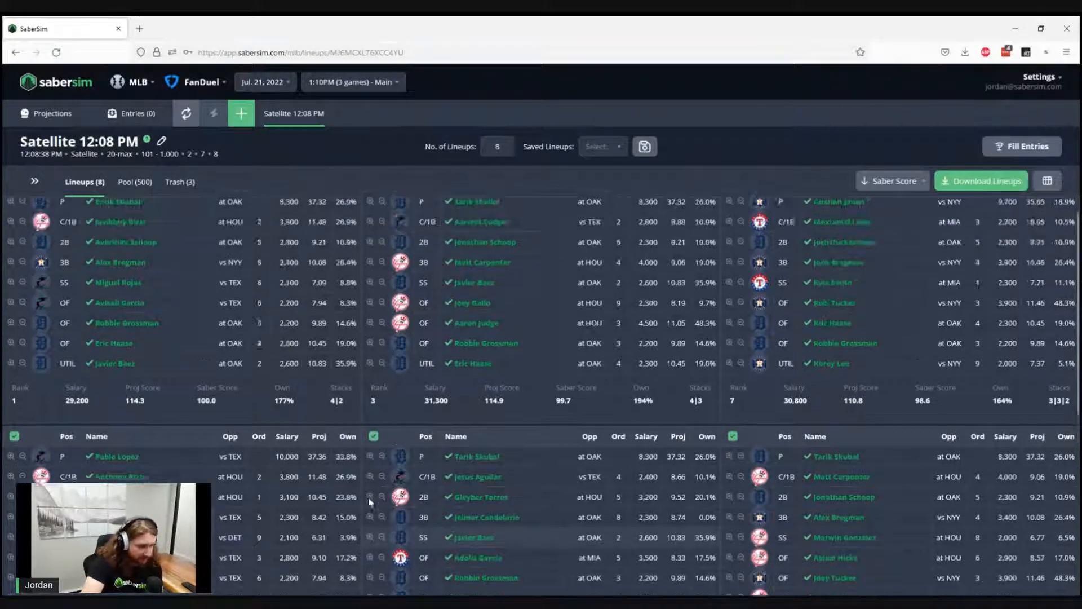
Step: Compare the remaining selected lineups and remove the rank 29 and rank 3 Tarik Skubal lineups
{"action": "scroll", "coordinate": [840, 355], "scroll_direction": "down", "scroll_amount": 3}
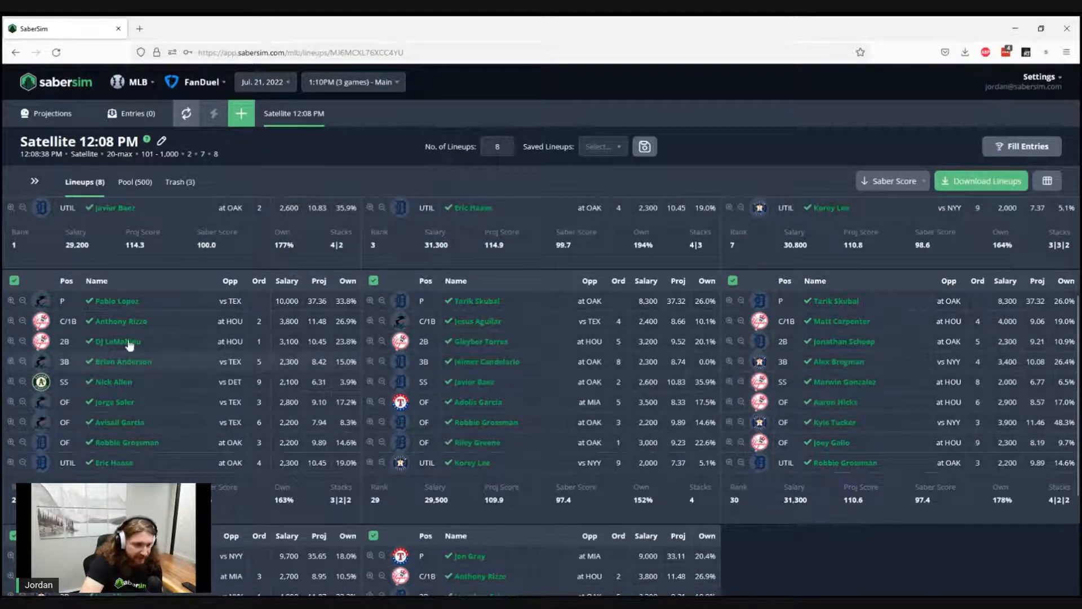
{"action": "left_click", "coordinate": [374, 282]}
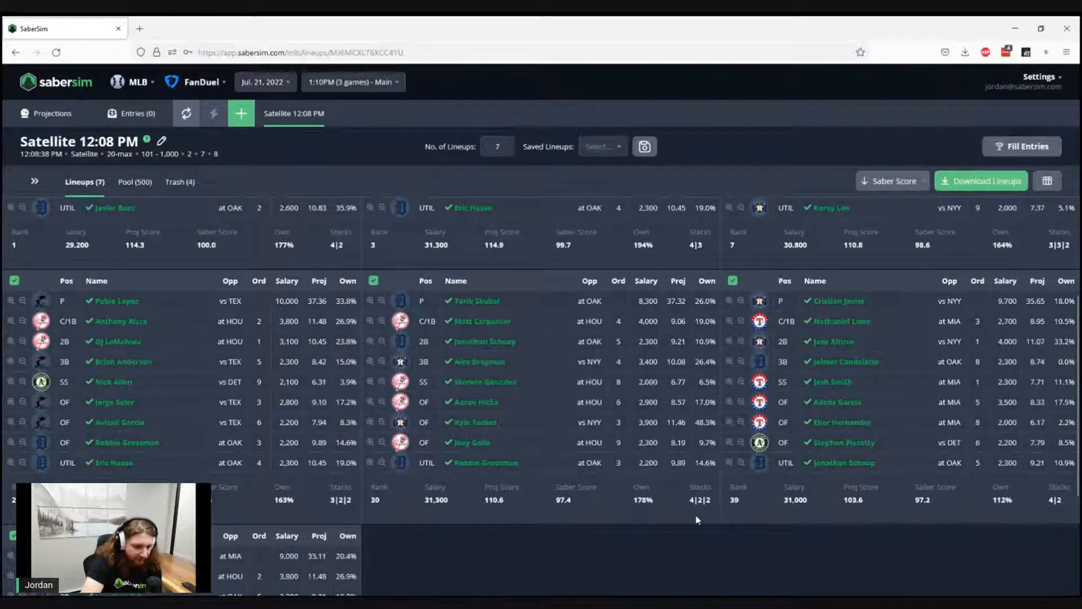
{"action": "scroll", "coordinate": [697, 516], "scroll_direction": "down", "scroll_amount": 3}
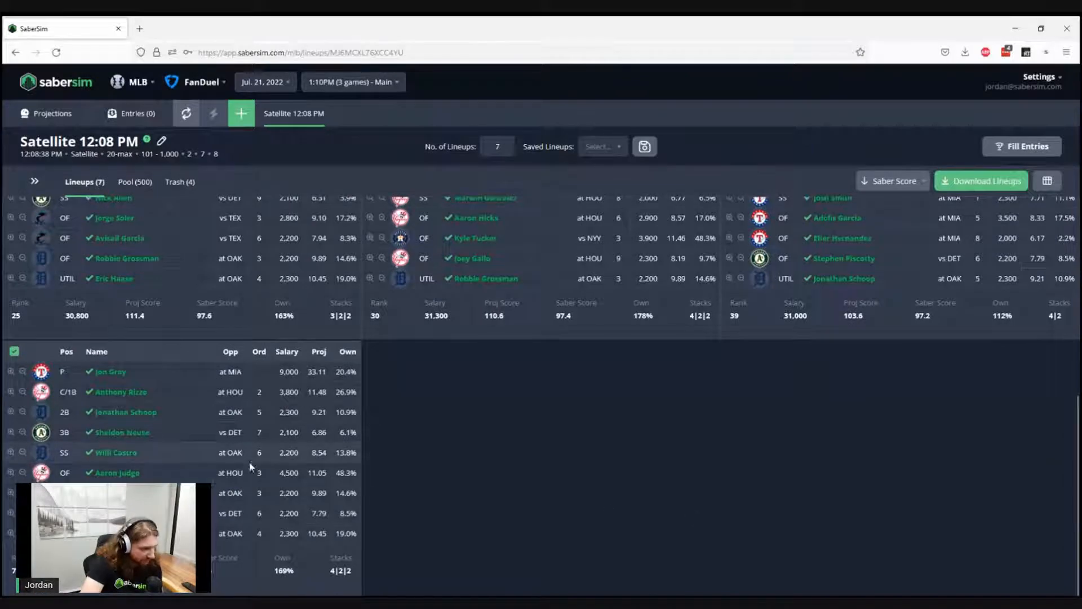
{"action": "scroll", "coordinate": [190, 433], "scroll_direction": "up", "scroll_amount": 6}
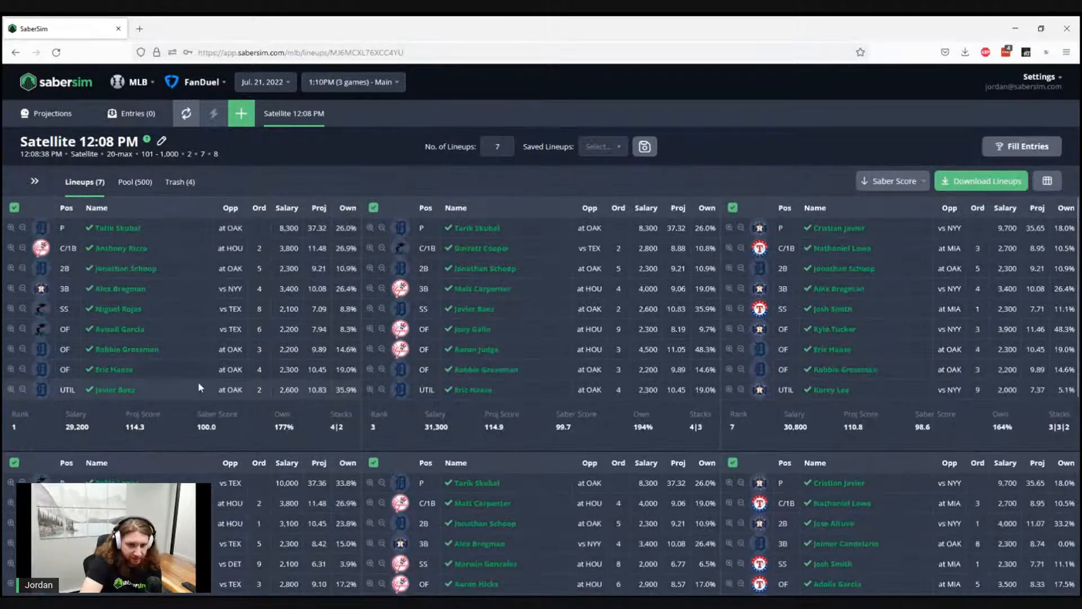
{"action": "scroll", "coordinate": [214, 395], "scroll_direction": "down", "scroll_amount": 2}
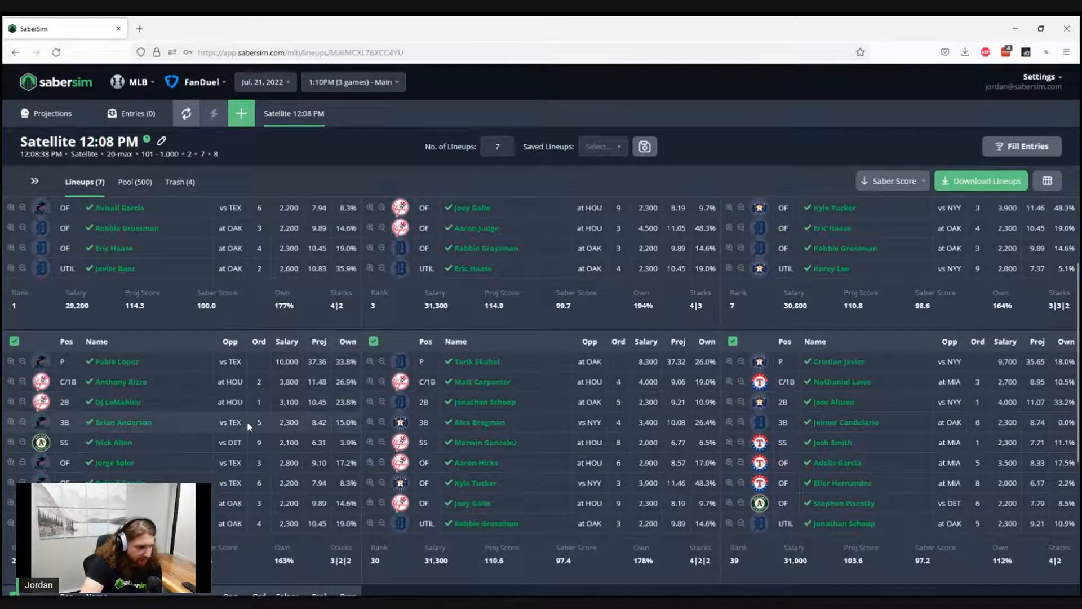
{"action": "scroll", "coordinate": [254, 433], "scroll_direction": "up", "scroll_amount": 2}
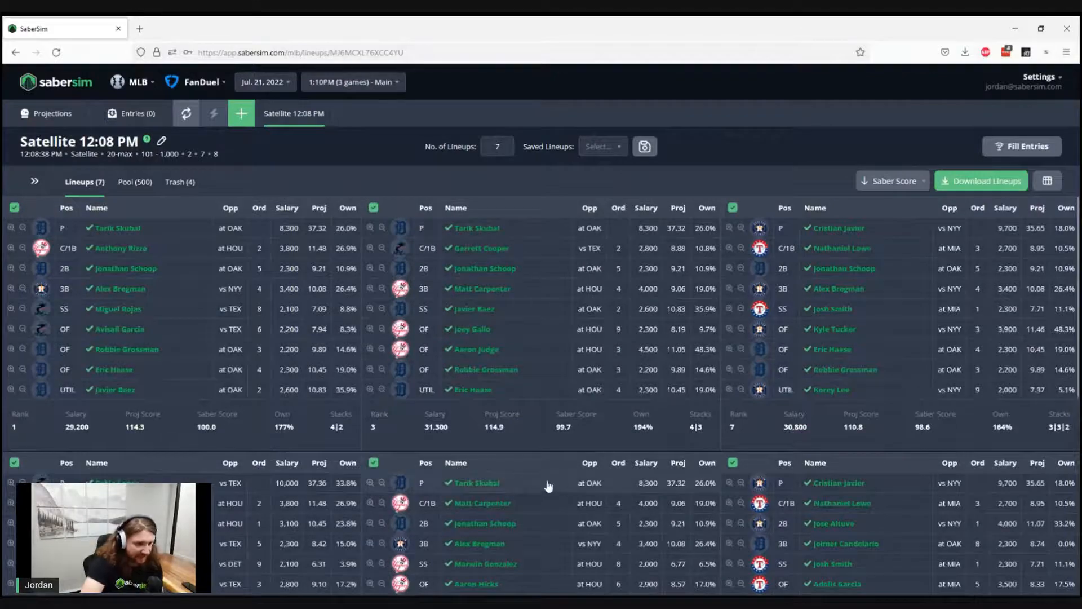
{"action": "scroll", "coordinate": [549, 493], "scroll_direction": "down", "scroll_amount": 3}
{"action": "scroll", "coordinate": [541, 507], "scroll_direction": "up", "scroll_amount": 3}
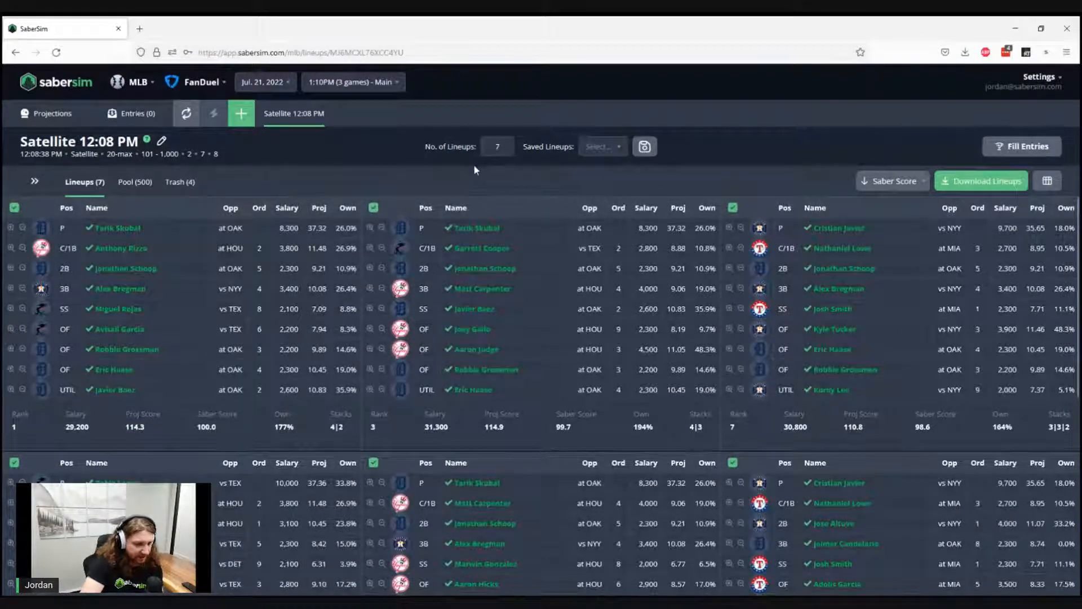
{"action": "scroll", "coordinate": [476, 305], "scroll_direction": "down", "scroll_amount": 1}
{"action": "scroll", "coordinate": [477, 305], "scroll_direction": "down", "scroll_amount": 2}
{"action": "scroll", "coordinate": [477, 301], "scroll_direction": "up", "scroll_amount": 3}
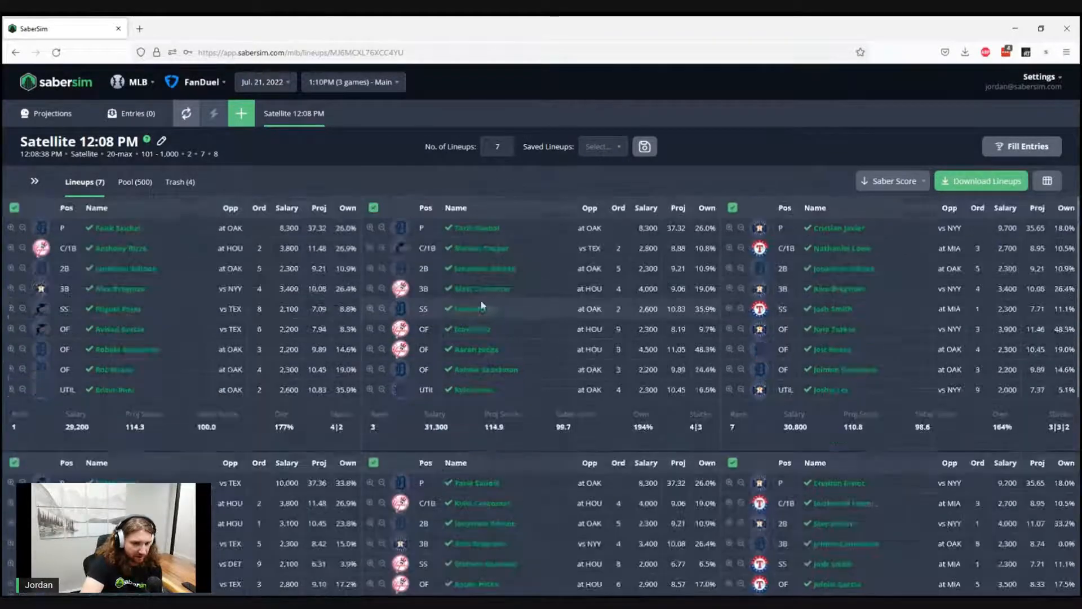
{"action": "scroll", "coordinate": [499, 493], "scroll_direction": "down", "scroll_amount": 3}
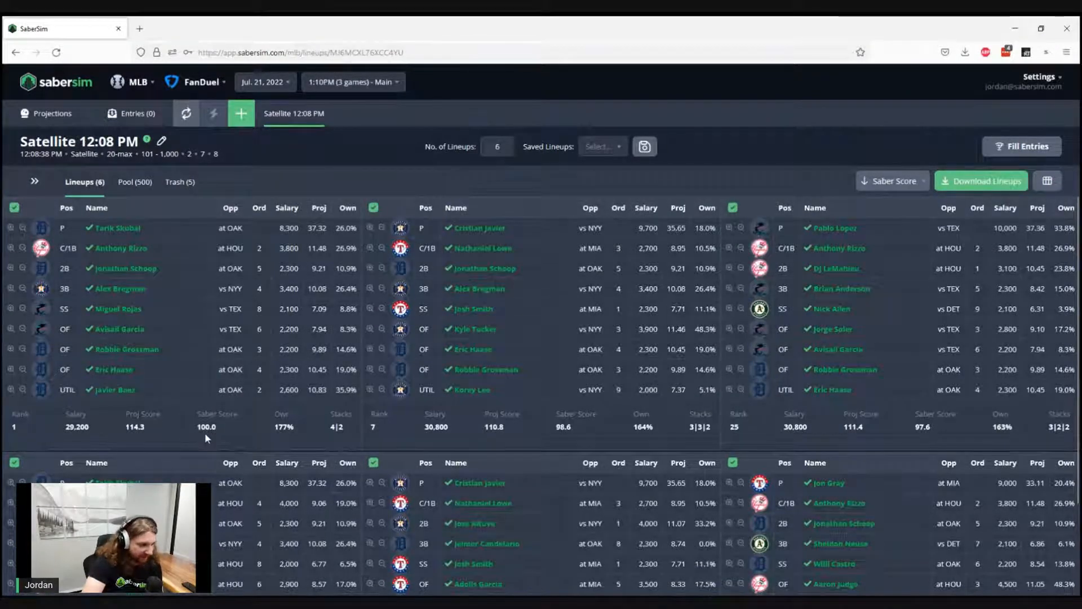
Step: Compare the two Cristian Javier lineups with the others and remove the rank 7 one from the selection
{"action": "scroll", "coordinate": [204, 432], "scroll_direction": "down", "scroll_amount": 2}
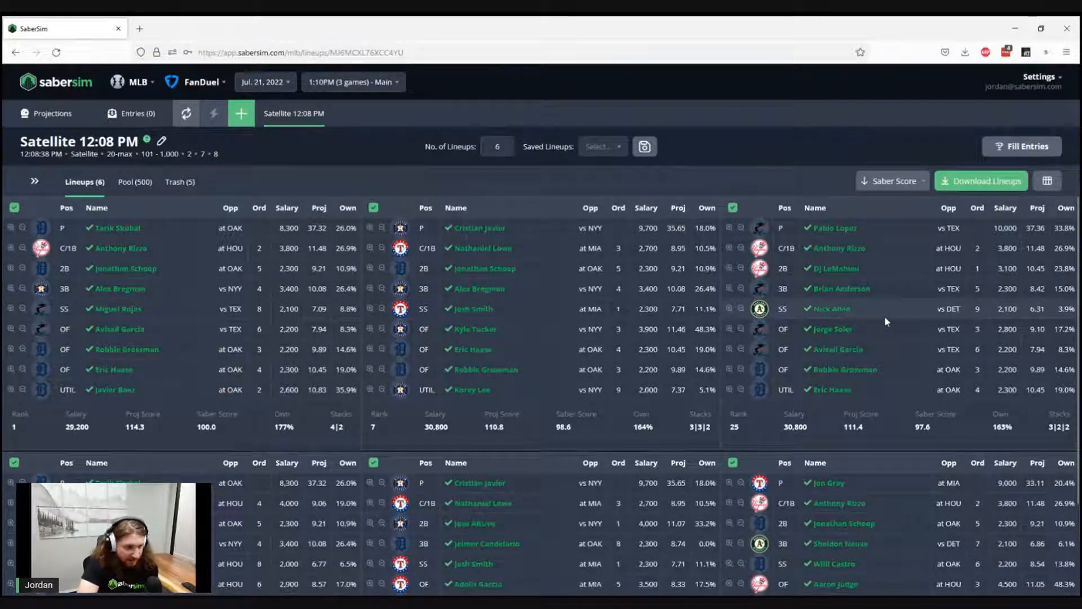
{"action": "scroll", "coordinate": [459, 420], "scroll_direction": "down", "scroll_amount": 1}
{"action": "scroll", "coordinate": [461, 429], "scroll_direction": "down", "scroll_amount": 1}
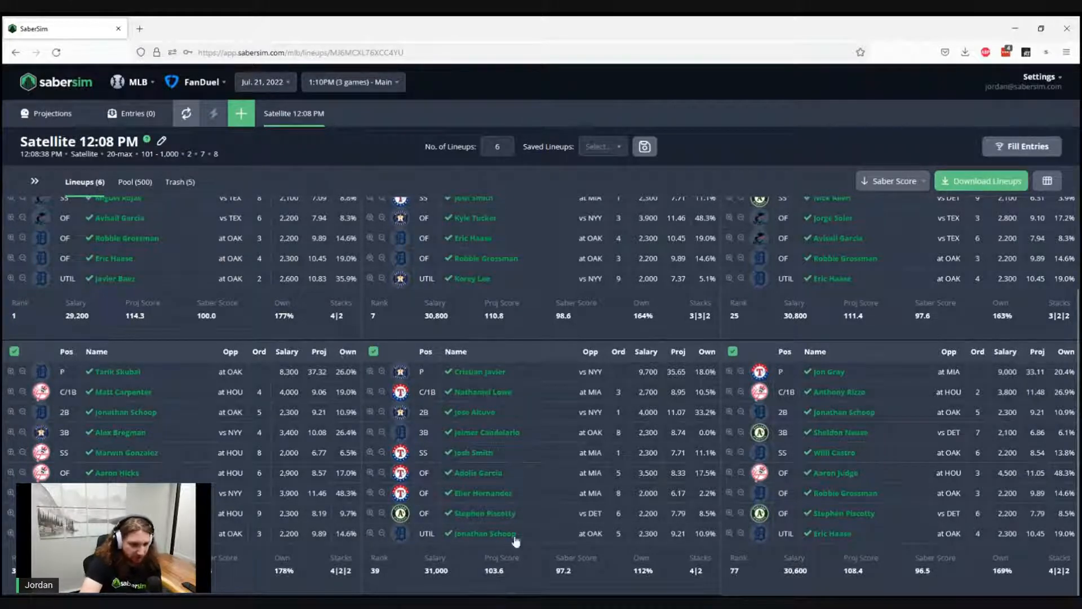
{"action": "scroll", "coordinate": [510, 532], "scroll_direction": "up", "scroll_amount": 2}
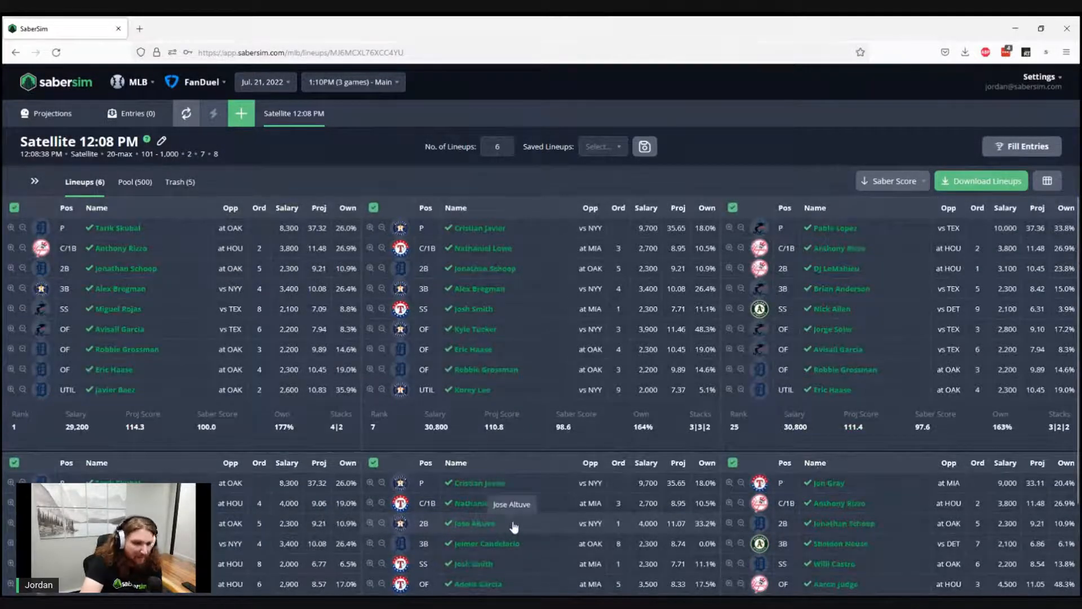
{"action": "left_click", "coordinate": [373, 208]}
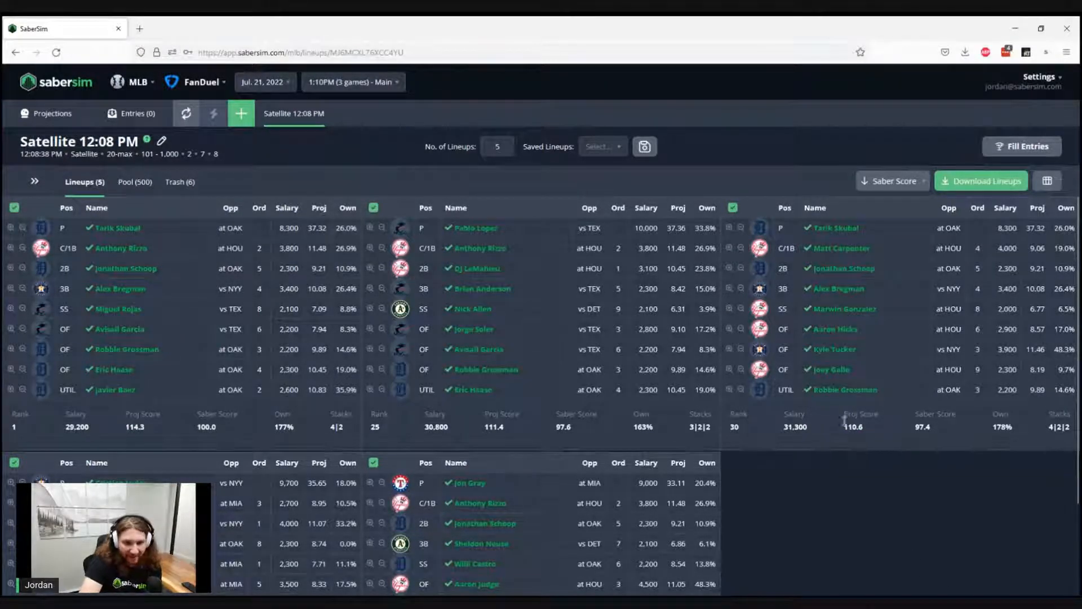
Step: Examine the pitchers, salary, ownership, Saber Score and stacks of the remaining selected lineups
{"action": "scroll", "coordinate": [244, 399], "scroll_direction": "down", "scroll_amount": 2}
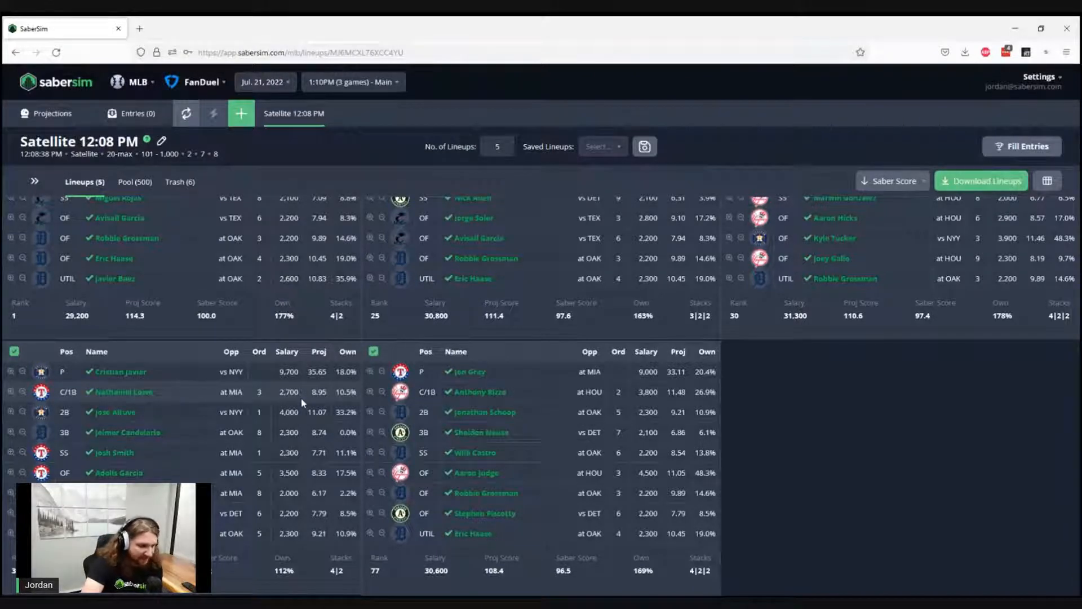
{"action": "scroll", "coordinate": [302, 402], "scroll_direction": "up", "scroll_amount": 2}
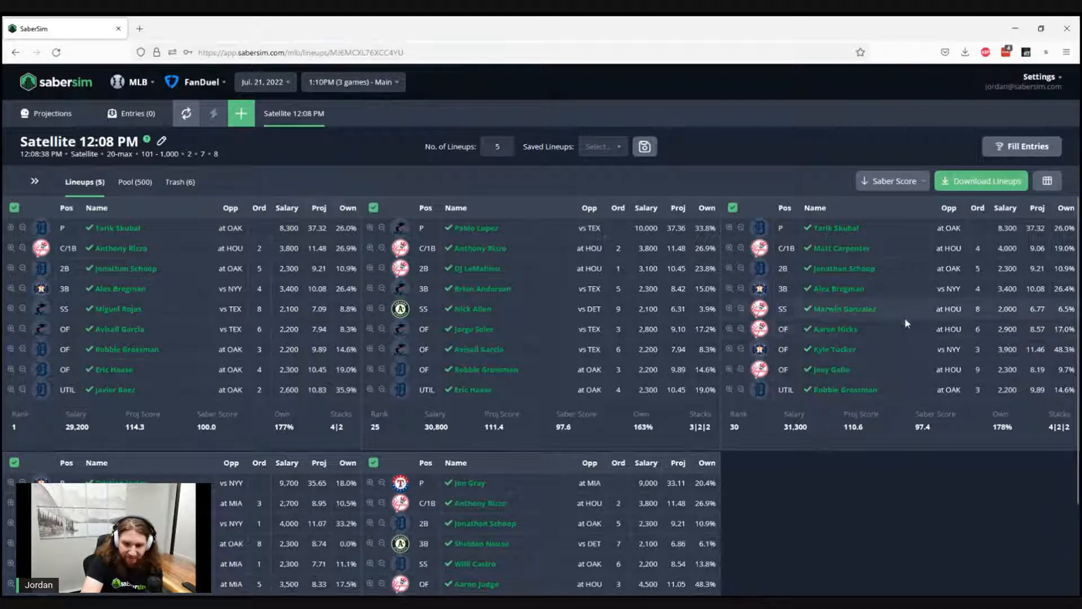
{"action": "mouse_move", "coordinate": [922, 423]}
{"action": "scroll", "coordinate": [520, 561], "scroll_direction": "down", "scroll_amount": 2}
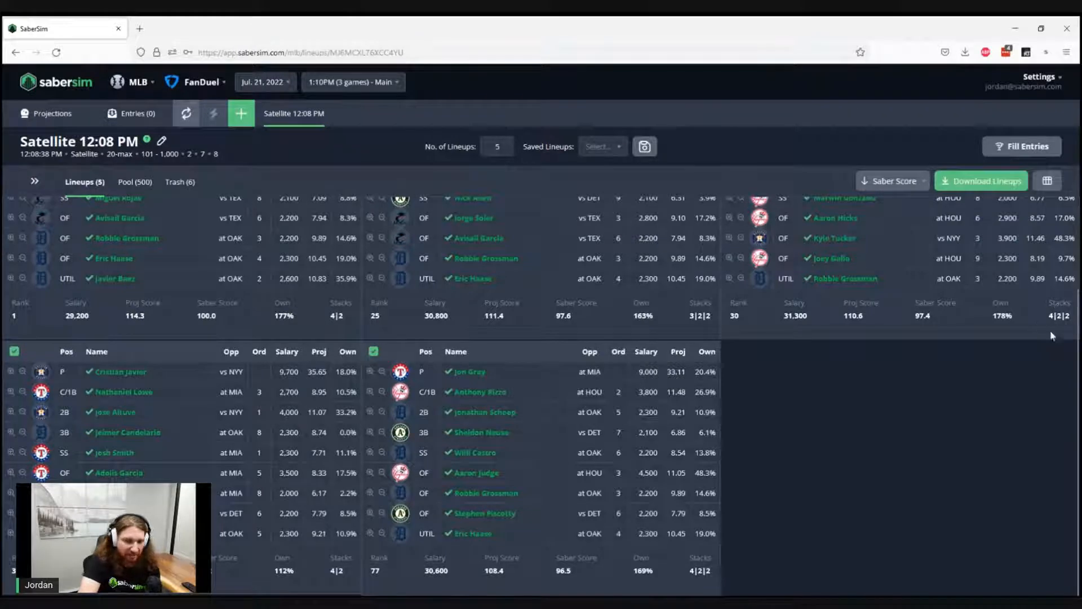
{"action": "scroll", "coordinate": [914, 469], "scroll_direction": "up", "scroll_amount": 2}
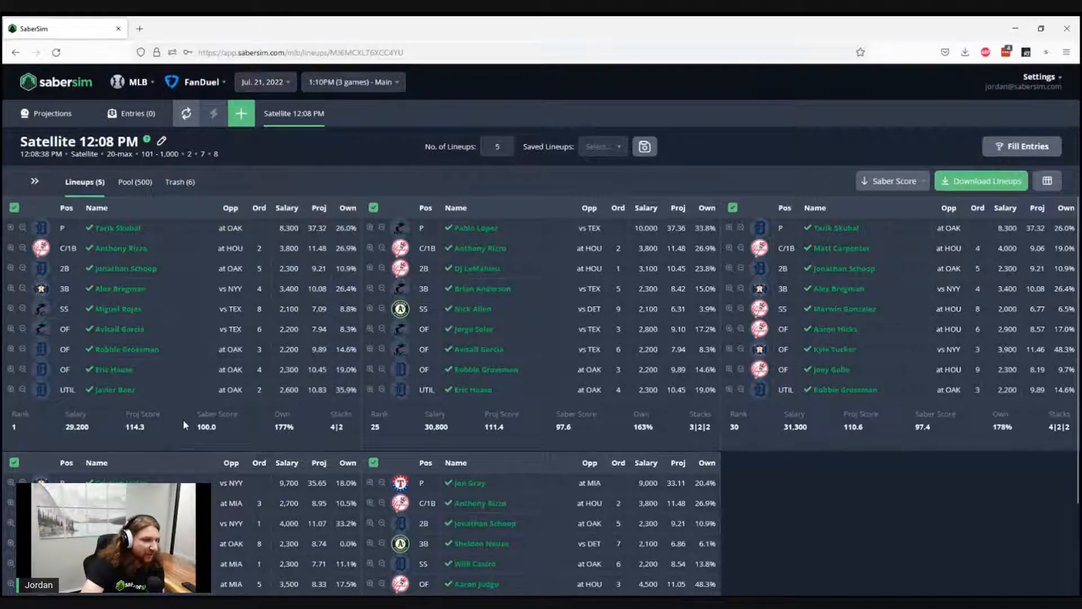
{"action": "scroll", "coordinate": [183, 418], "scroll_direction": "down", "scroll_amount": 2}
{"action": "scroll", "coordinate": [489, 403], "scroll_direction": "up", "scroll_amount": 2}
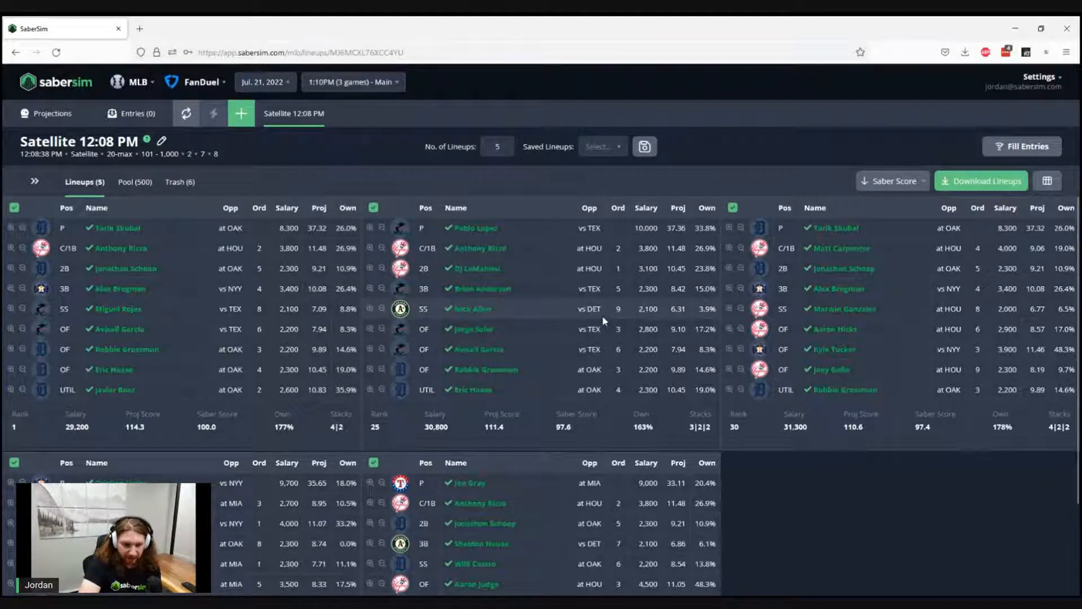
{"action": "scroll", "coordinate": [585, 304], "scroll_direction": "down", "scroll_amount": 2}
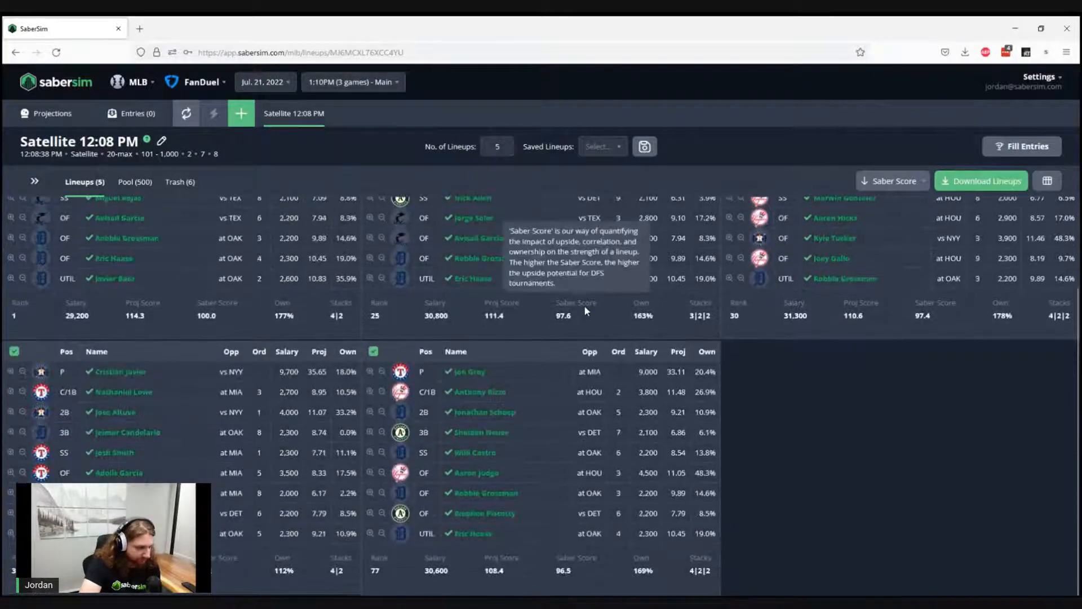
{"action": "scroll", "coordinate": [584, 305], "scroll_direction": "up", "scroll_amount": 2}
{"action": "scroll", "coordinate": [584, 305], "scroll_direction": "up", "scroll_amount": 1}
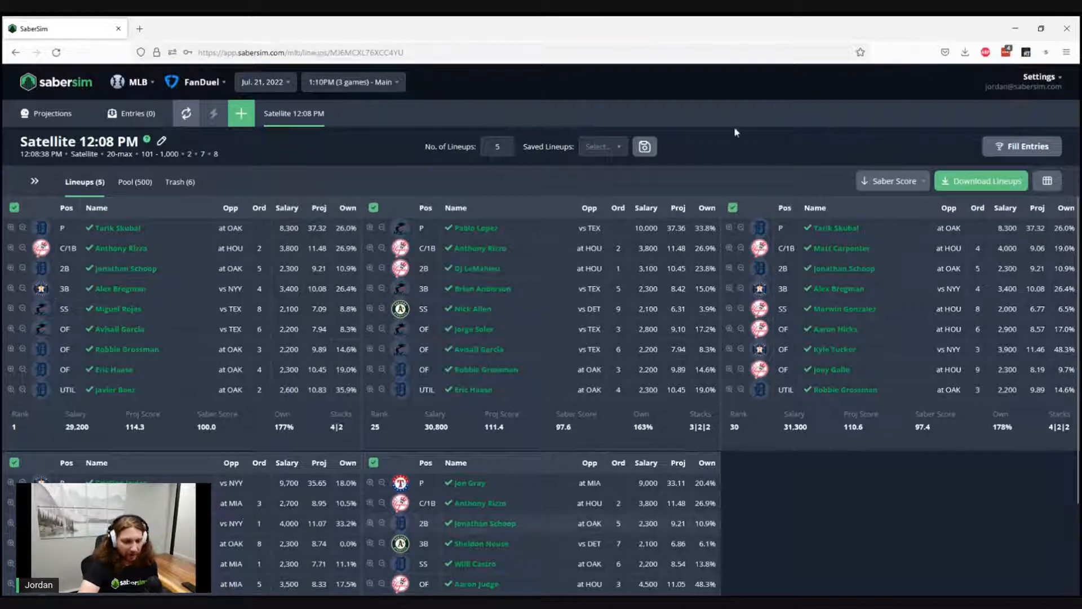
{"action": "mouse_move", "coordinate": [568, 427]}
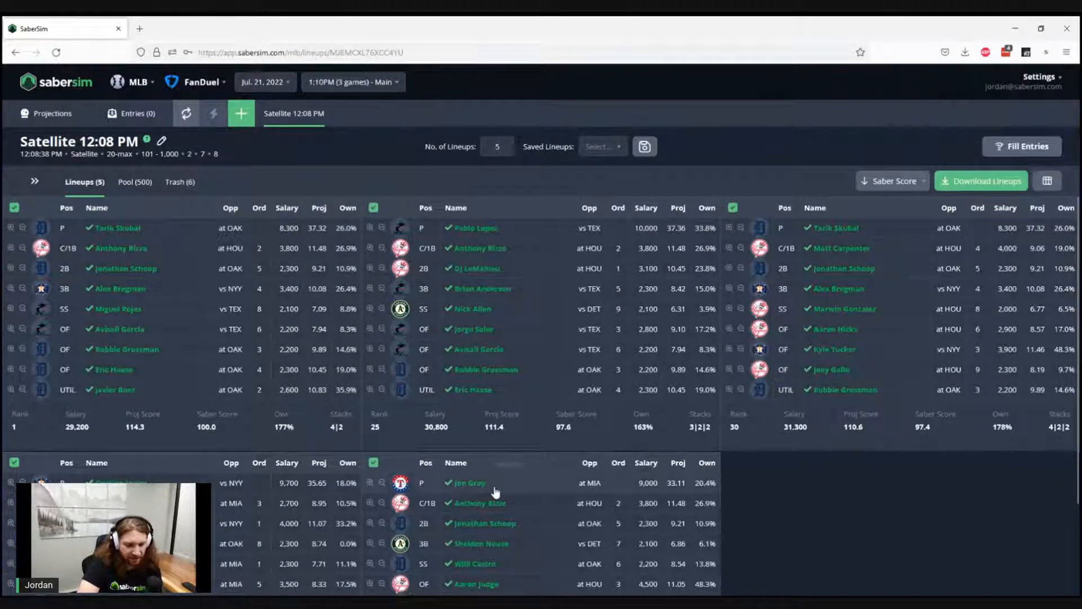
{"action": "scroll", "coordinate": [501, 507], "scroll_direction": "down", "scroll_amount": 1}
{"action": "scroll", "coordinate": [496, 490], "scroll_direction": "up", "scroll_amount": 1}
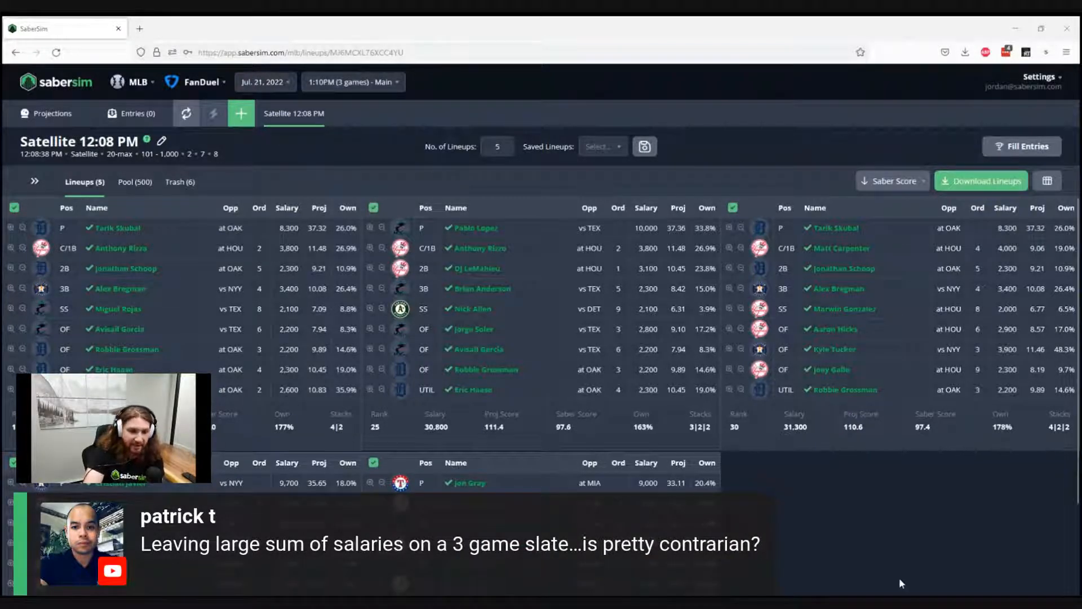
{"action": "scroll", "coordinate": [624, 457], "scroll_direction": "down", "scroll_amount": 3}
{"action": "scroll", "coordinate": [624, 458], "scroll_direction": "up", "scroll_amount": 3}
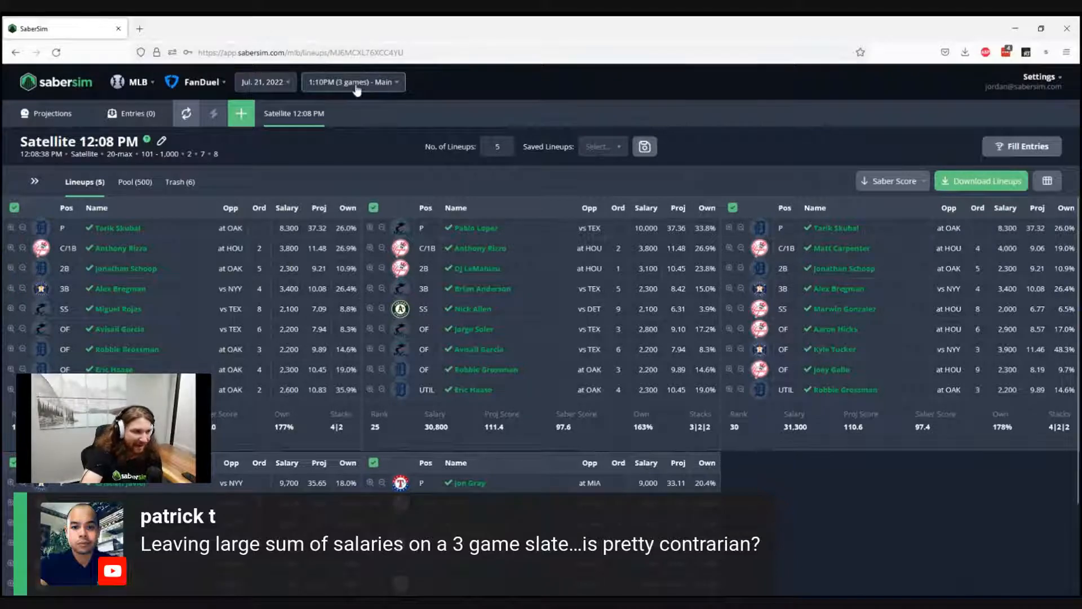
Step: Try a higher minimum salary in the settings for a new build, restore it to 29000, and leave without building
{"action": "left_click", "coordinate": [248, 116]}
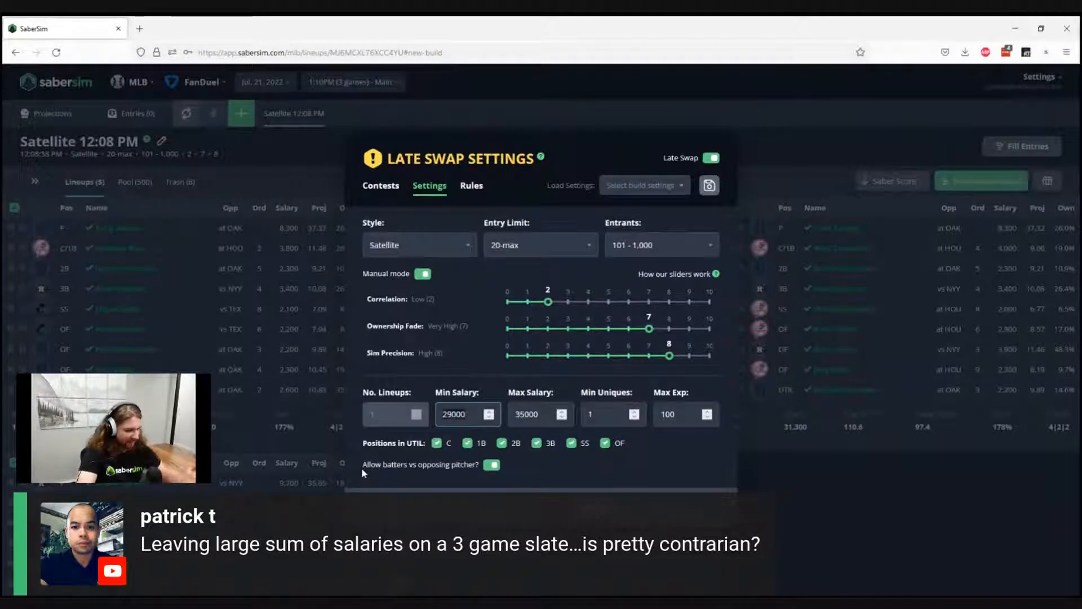
{"action": "key", "text": "ctrl+a"}
{"action": "type", "text": "333"}
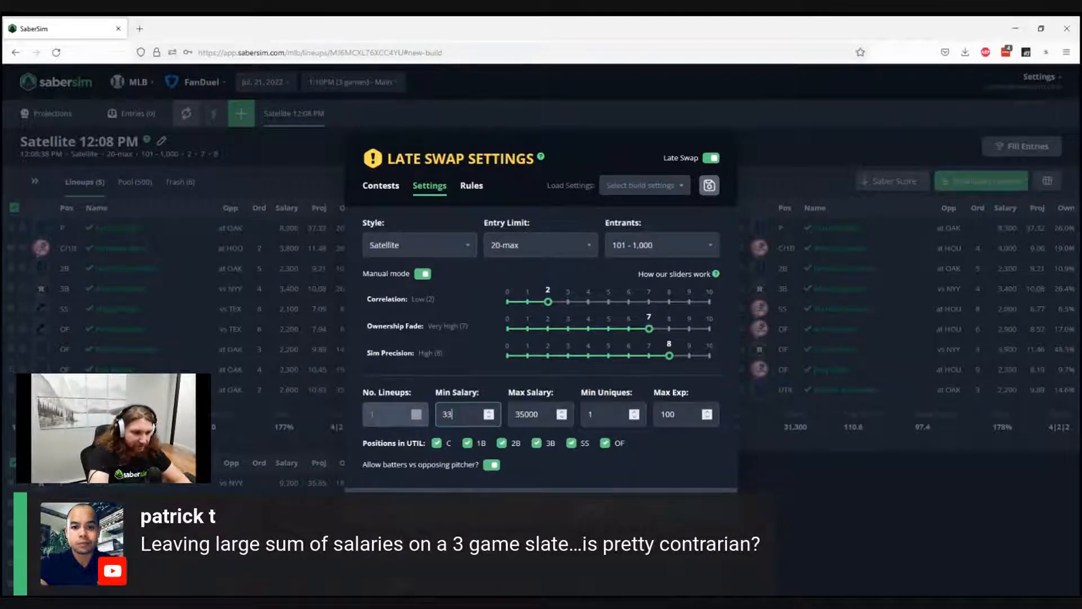
{"action": "key", "text": "BackSpace"}
{"action": "key", "text": "BackSpace"}
{"action": "key", "text": "BackSpace"}
{"action": "key", "text": "BackSpace"}
{"action": "key", "text": "BackSpace"}
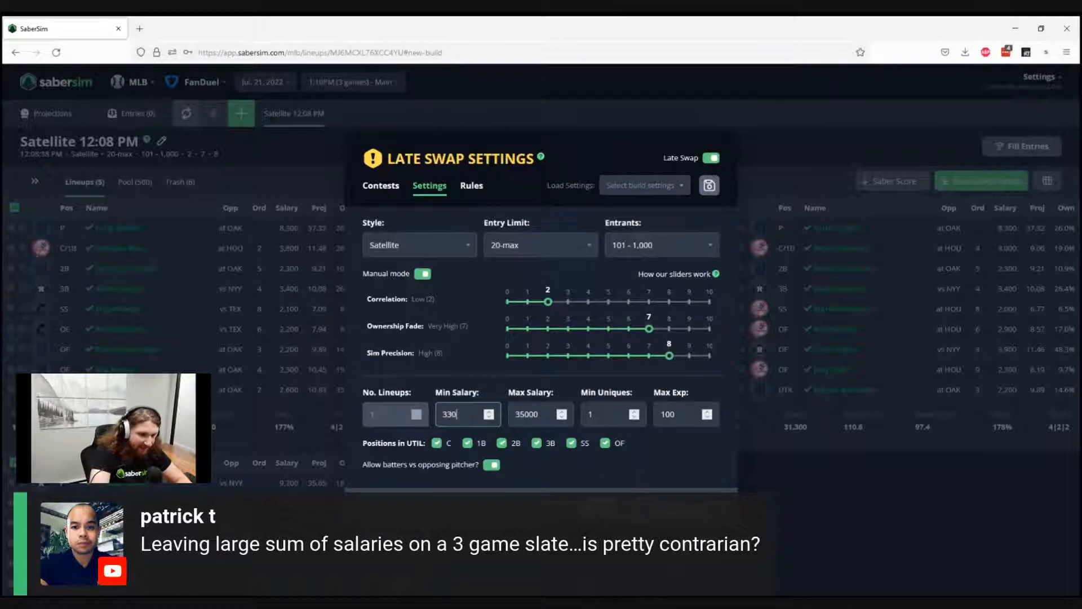
{"action": "type", "text": "29000"}
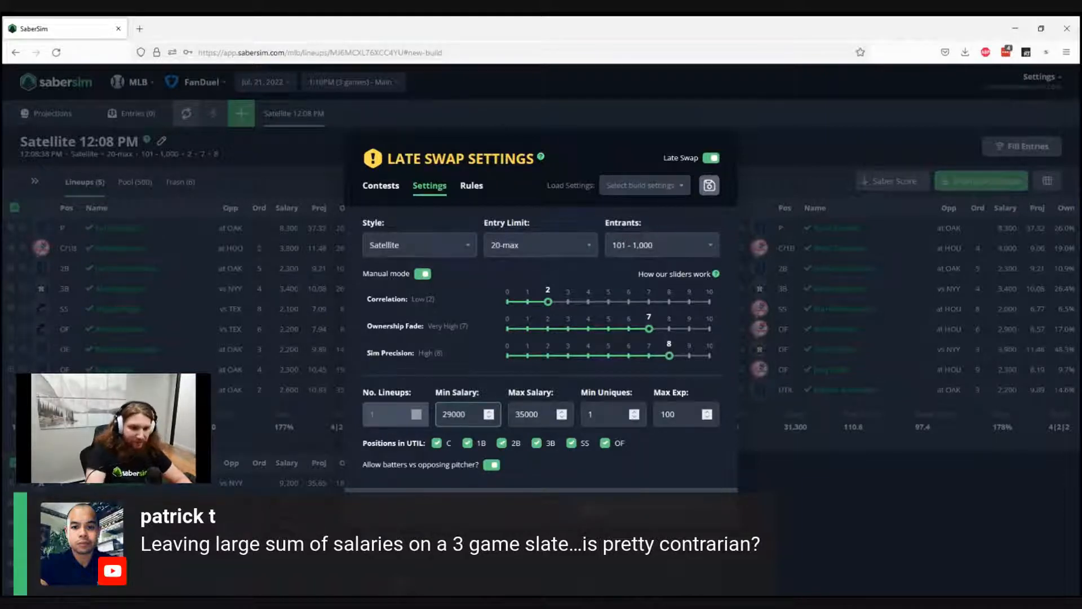
{"action": "left_click", "coordinate": [540, 156]}
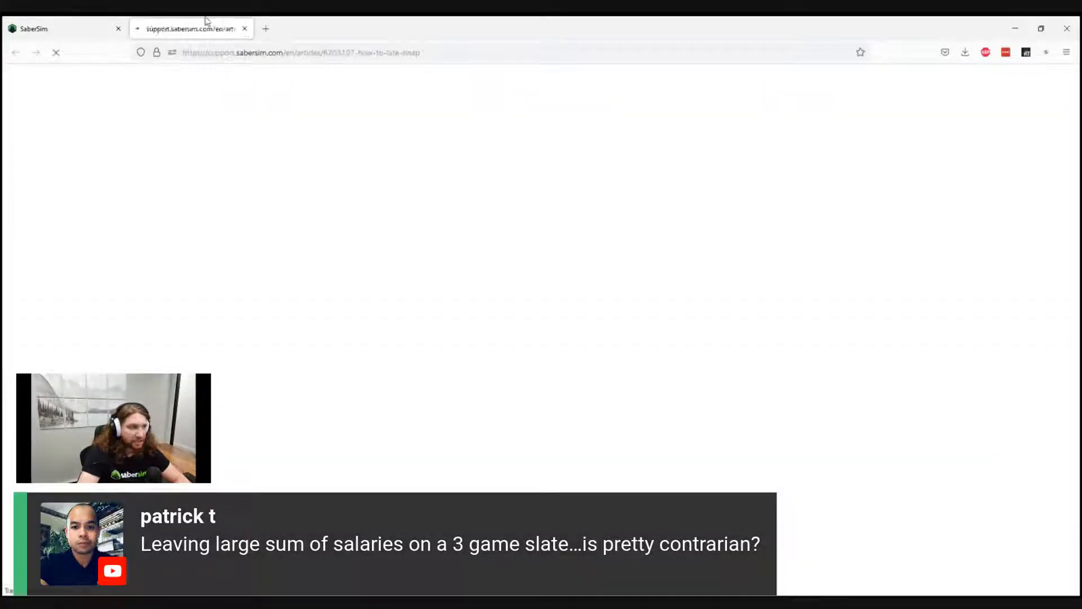
{"action": "left_click", "coordinate": [244, 29]}
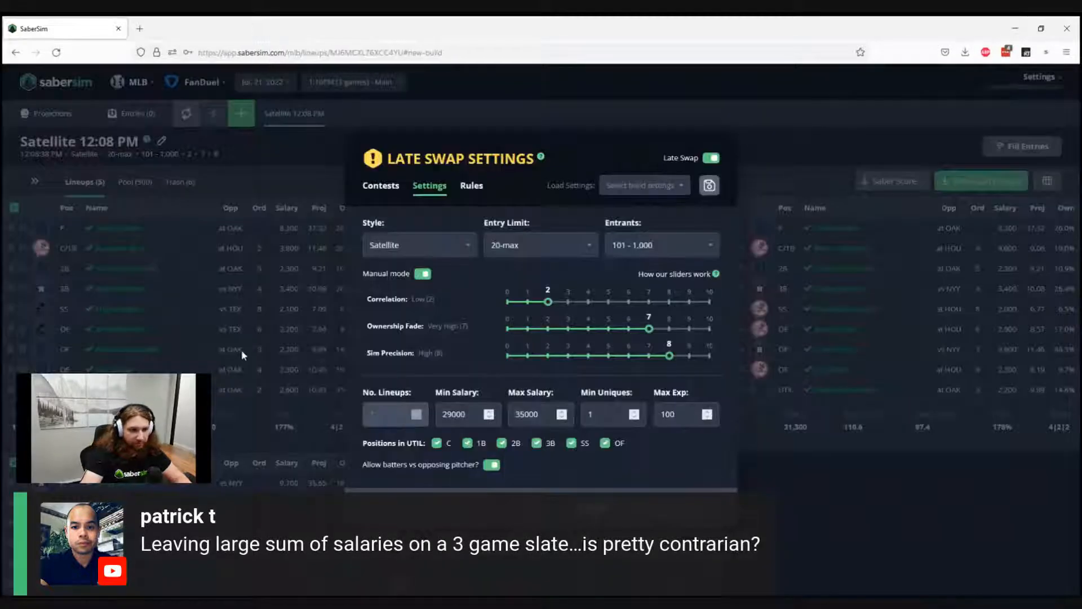
{"action": "left_click", "coordinate": [903, 517]}
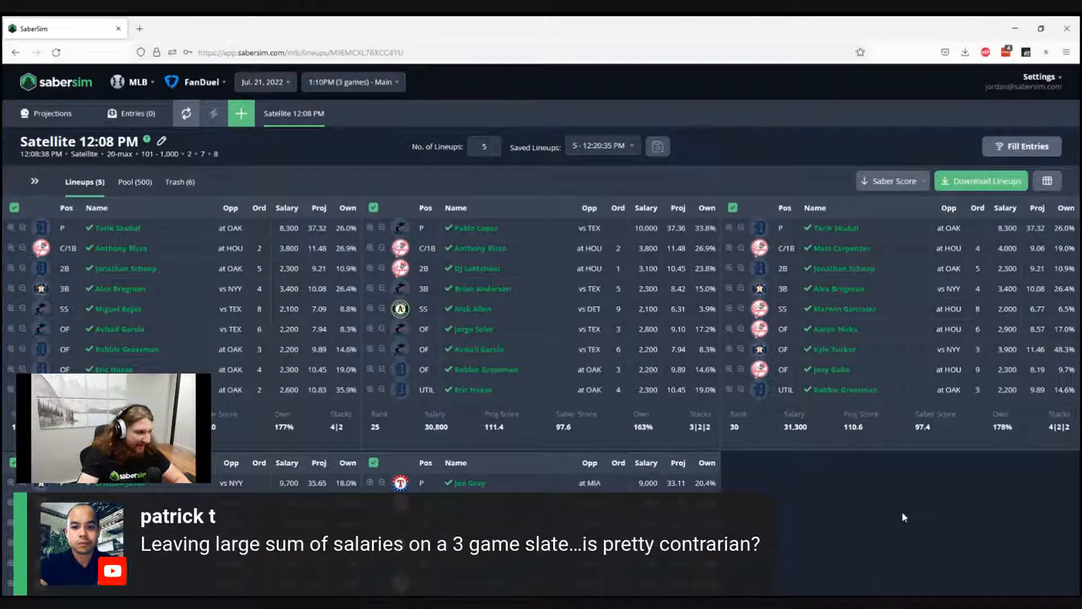
Step: Examine how the Saber Scores change from lineup to lineup across roughly the top 100 ranks of the lineup pool
{"action": "scroll", "coordinate": [877, 503], "scroll_direction": "down", "scroll_amount": 2}
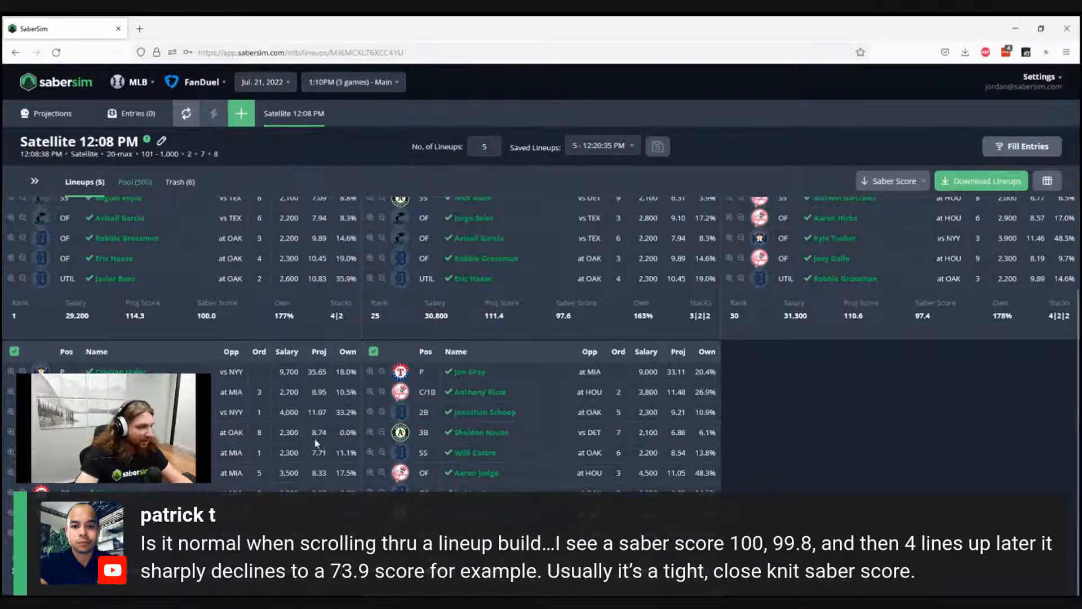
{"action": "scroll", "coordinate": [404, 431], "scroll_direction": "down", "scroll_amount": 5}
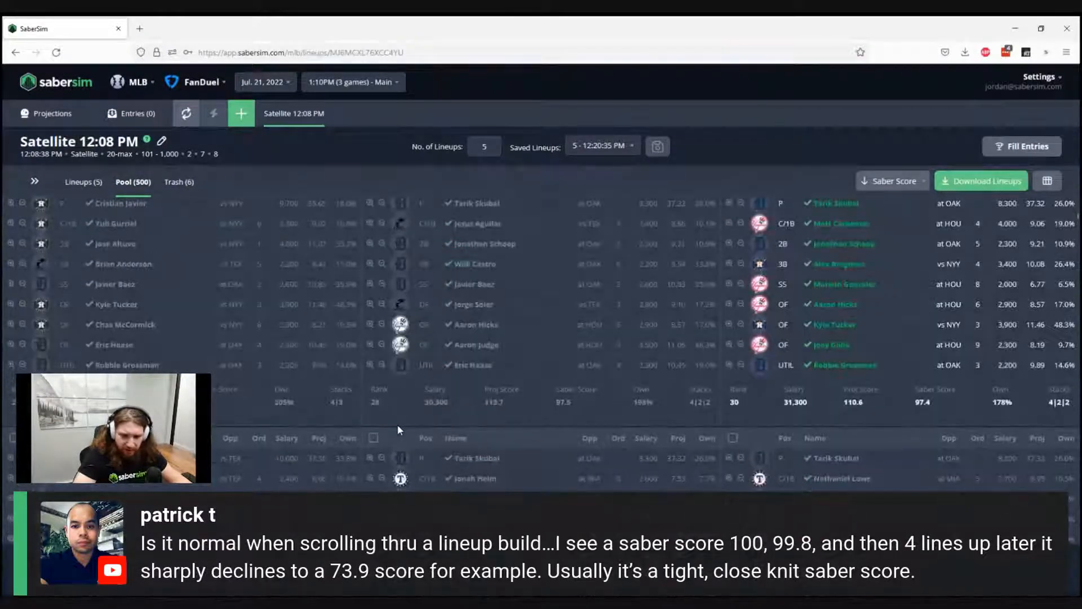
{"action": "scroll", "coordinate": [398, 430], "scroll_direction": "down", "scroll_amount": 2}
{"action": "scroll", "coordinate": [606, 329], "scroll_direction": "down", "scroll_amount": 5}
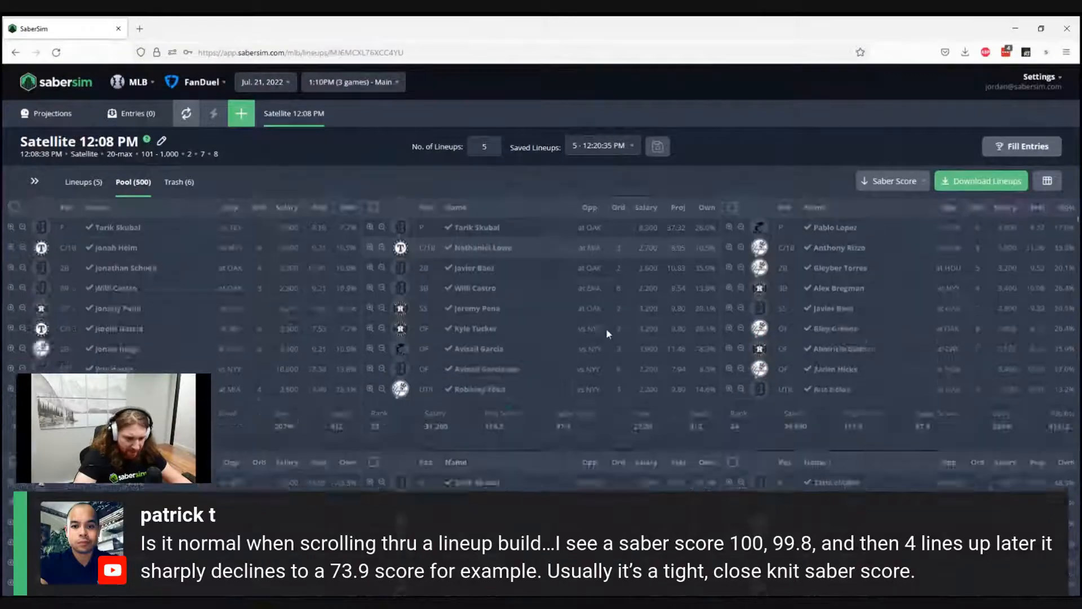
{"action": "scroll", "coordinate": [607, 330], "scroll_direction": "down", "scroll_amount": 3}
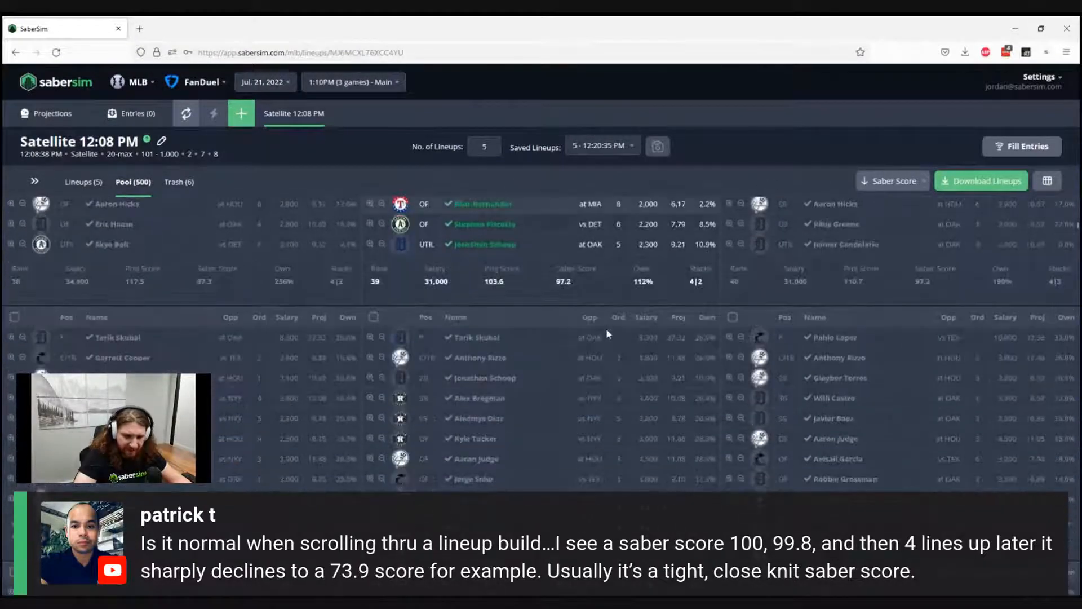
{"action": "scroll", "coordinate": [662, 423], "scroll_direction": "down", "scroll_amount": 2}
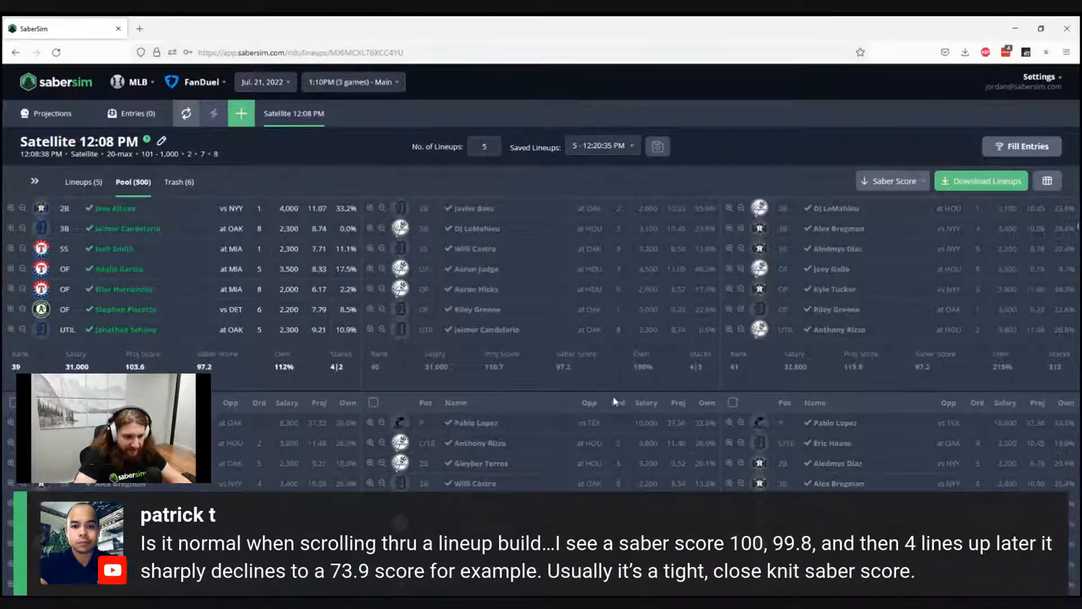
{"action": "scroll", "coordinate": [615, 400], "scroll_direction": "down", "scroll_amount": 4}
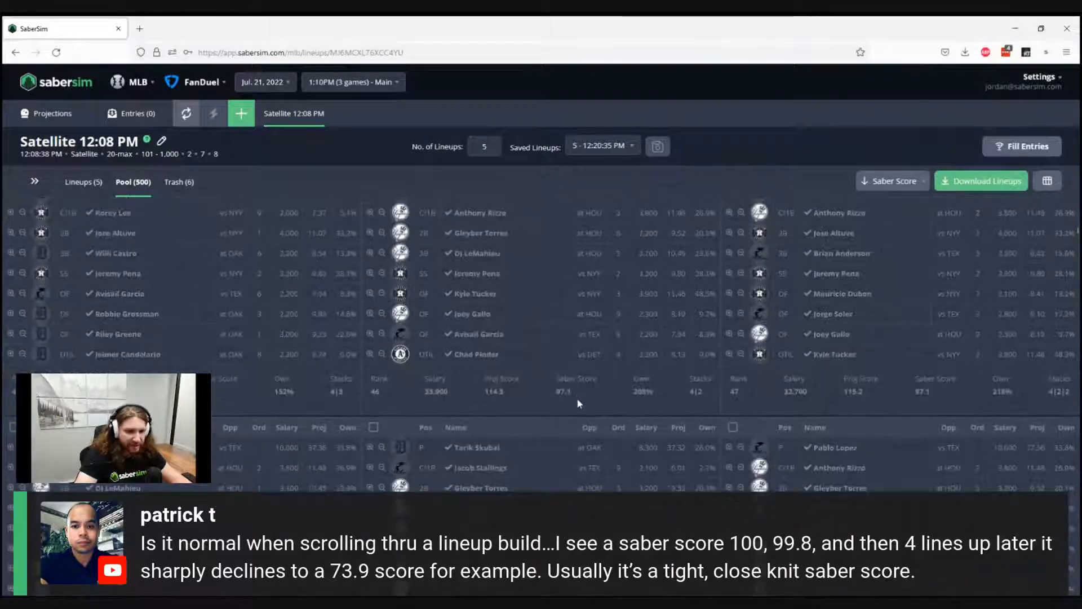
{"action": "scroll", "coordinate": [586, 395], "scroll_direction": "down", "scroll_amount": 2}
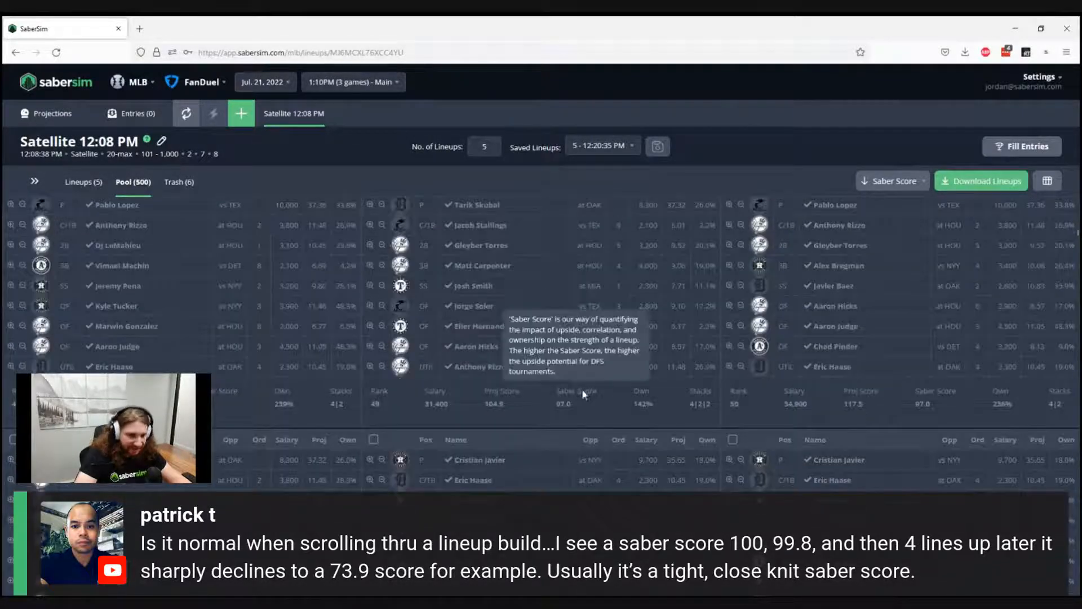
{"action": "scroll", "coordinate": [584, 395], "scroll_direction": "down", "scroll_amount": 3}
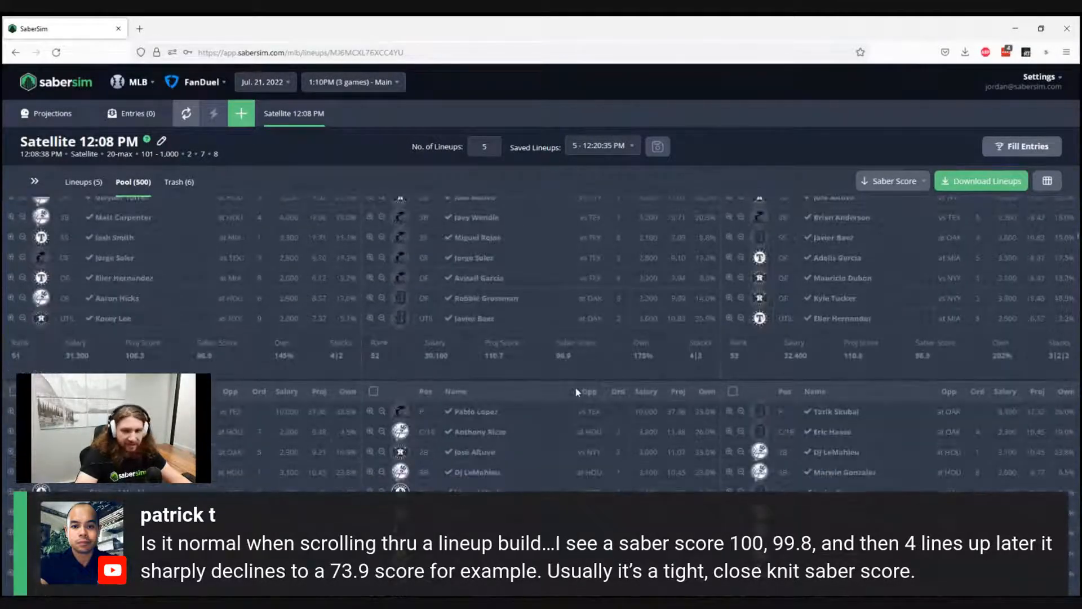
{"action": "scroll", "coordinate": [577, 392], "scroll_direction": "down", "scroll_amount": 2}
{"action": "scroll", "coordinate": [577, 393], "scroll_direction": "down", "scroll_amount": 3}
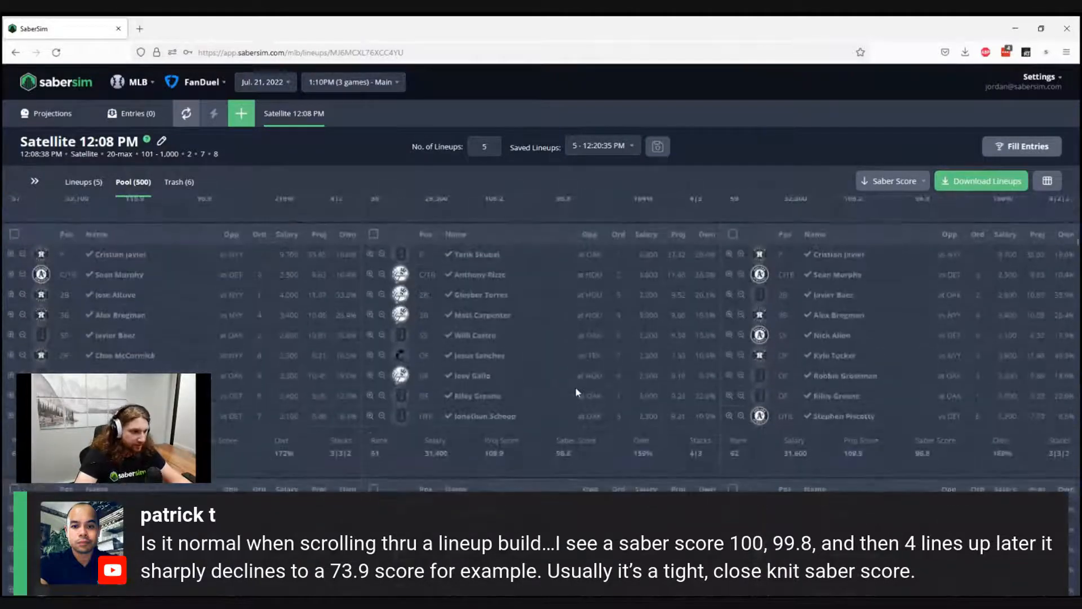
{"action": "scroll", "coordinate": [576, 392], "scroll_direction": "down", "scroll_amount": 2}
{"action": "scroll", "coordinate": [576, 392], "scroll_direction": "down", "scroll_amount": 2}
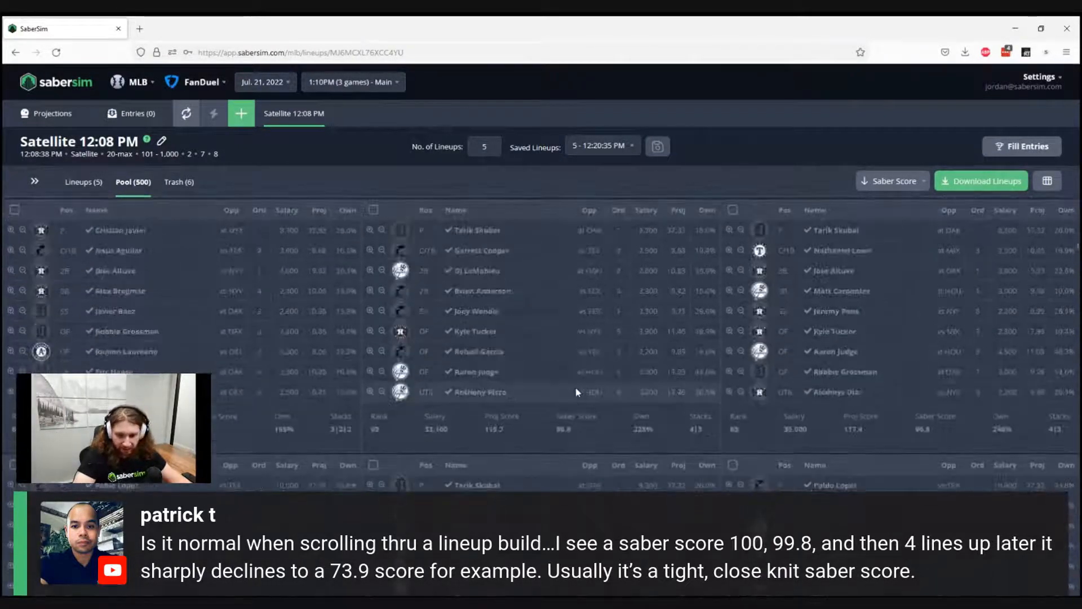
{"action": "scroll", "coordinate": [576, 392], "scroll_direction": "down", "scroll_amount": 6}
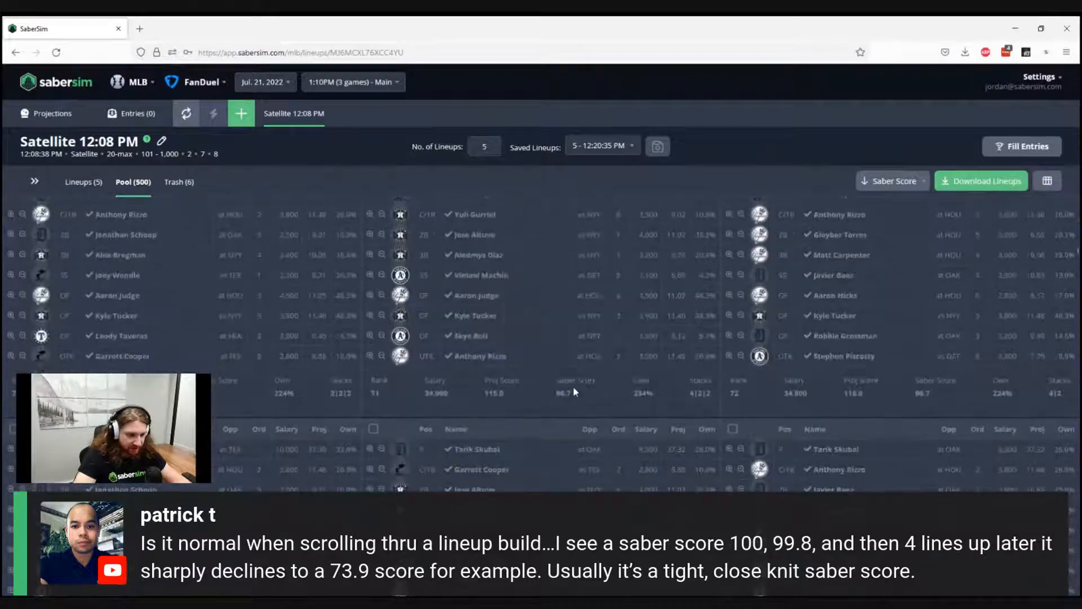
{"action": "scroll", "coordinate": [574, 389], "scroll_direction": "down", "scroll_amount": 6}
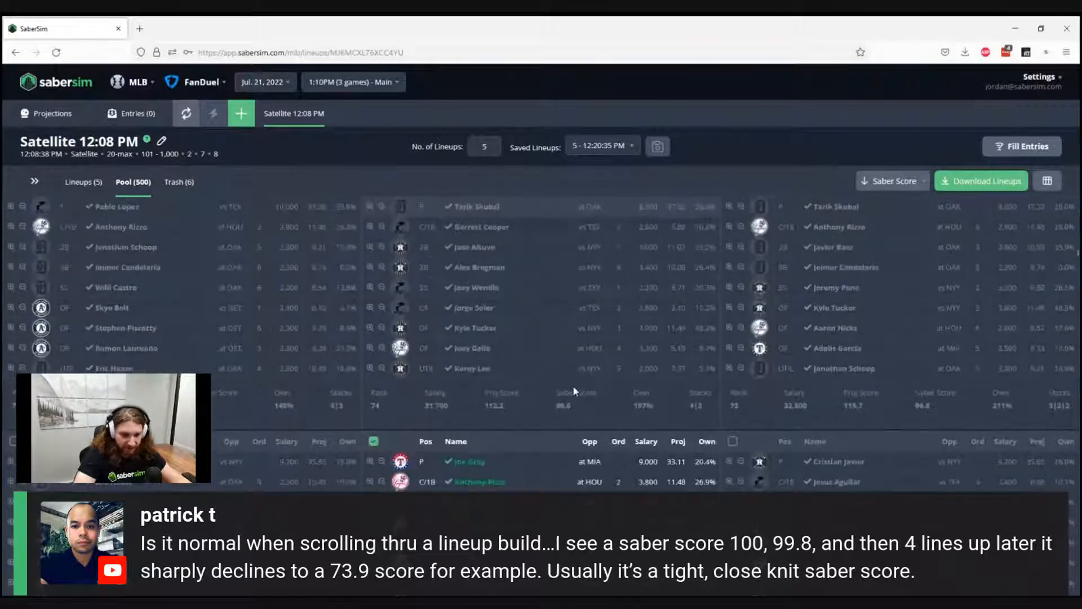
{"action": "scroll", "coordinate": [575, 389], "scroll_direction": "down", "scroll_amount": 10}
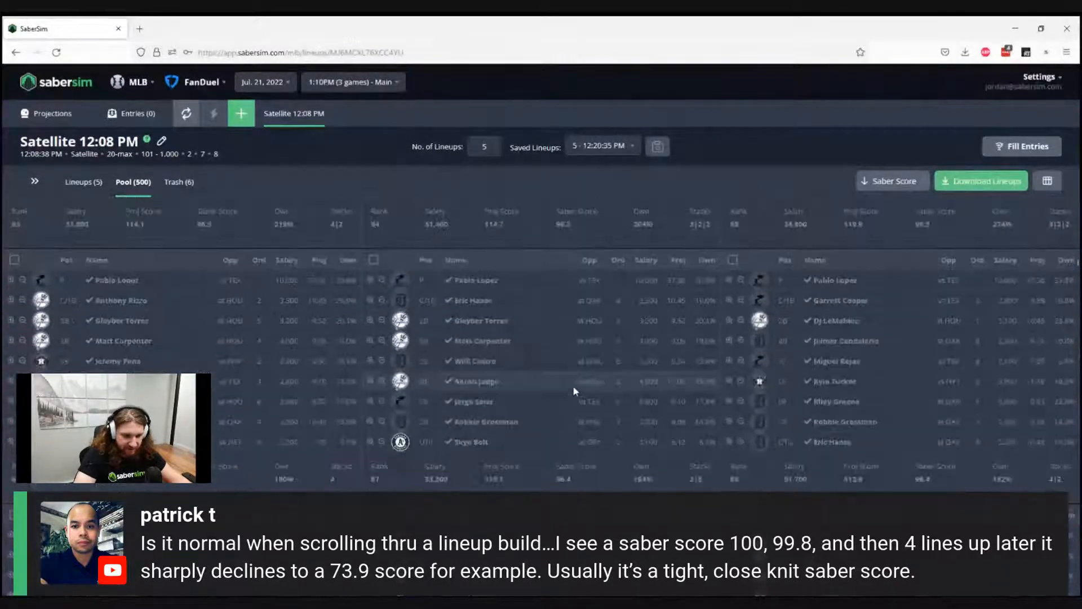
{"action": "scroll", "coordinate": [573, 384], "scroll_direction": "down", "scroll_amount": 5}
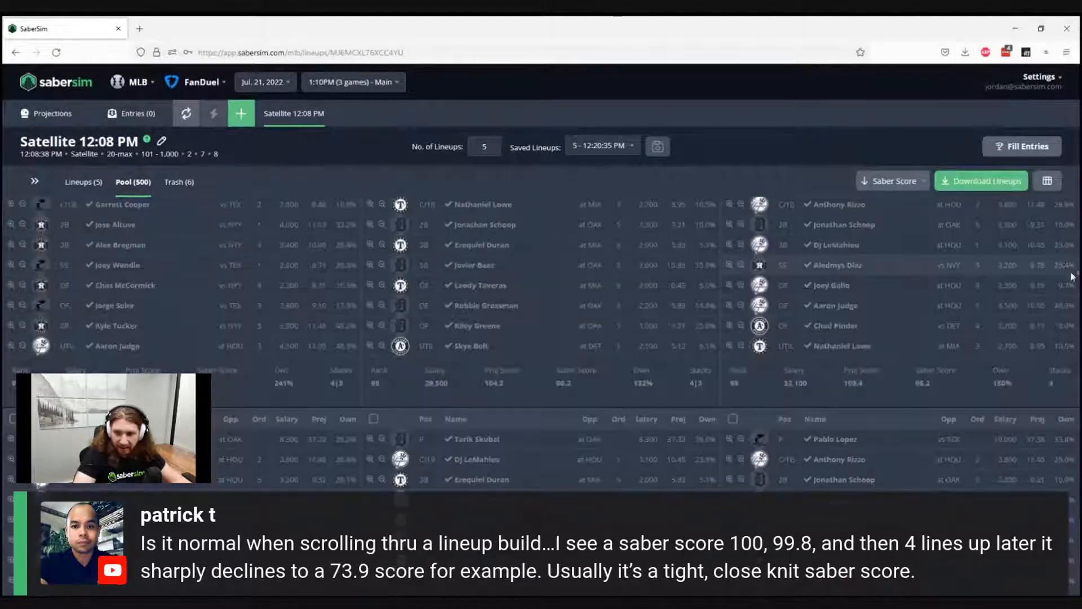
Step: Jump deeper into the lineup pool and compare the Saber Scores of the lineups ranked about 290 to 335
{"action": "left_click_drag", "start_coordinate": [1077, 279], "coordinate": [1057, 418]}
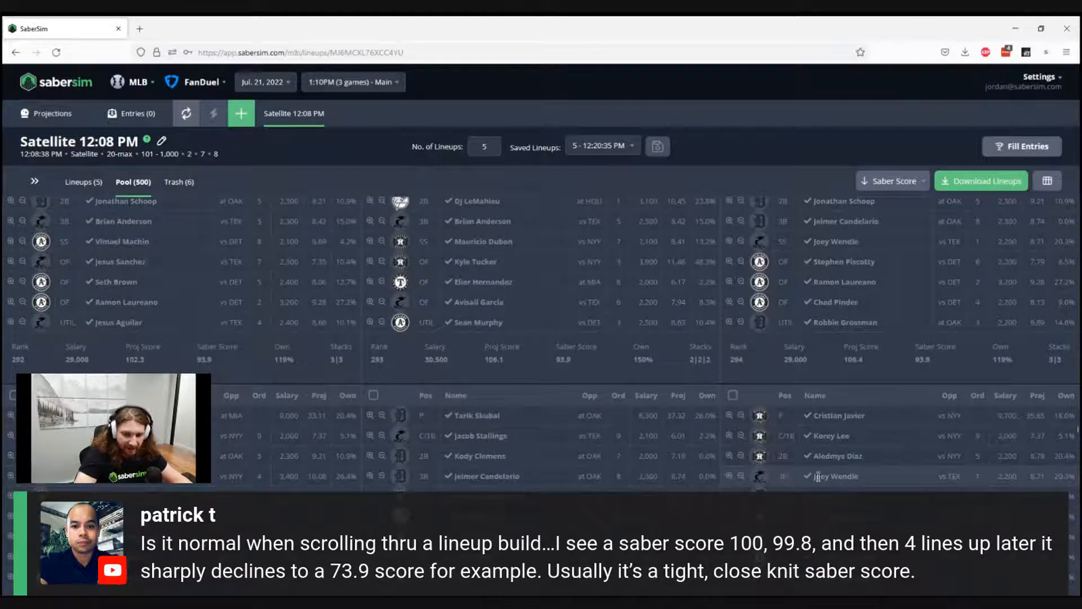
{"action": "scroll", "coordinate": [857, 482], "scroll_direction": "down", "scroll_amount": 3}
{"action": "scroll", "coordinate": [896, 483], "scroll_direction": "down", "scroll_amount": 5}
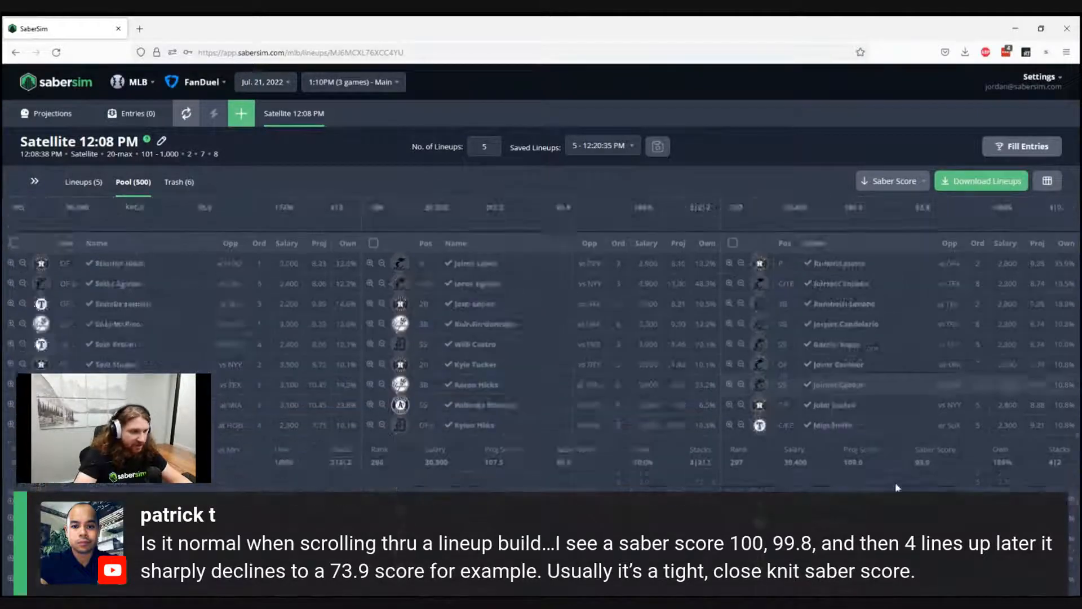
{"action": "scroll", "coordinate": [896, 485], "scroll_direction": "down", "scroll_amount": 8}
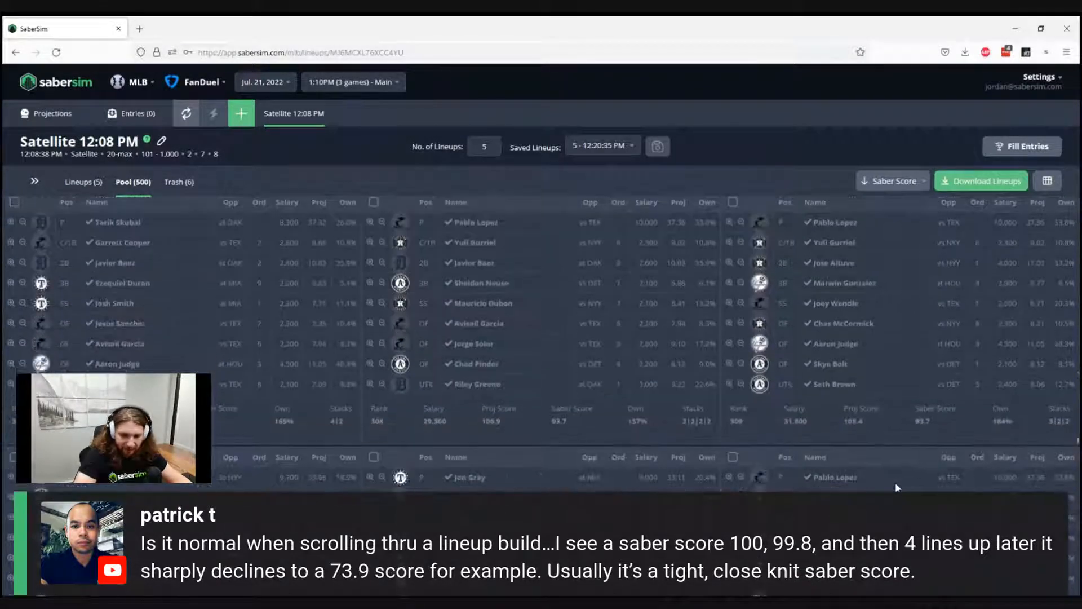
{"action": "scroll", "coordinate": [897, 484], "scroll_direction": "down", "scroll_amount": 7}
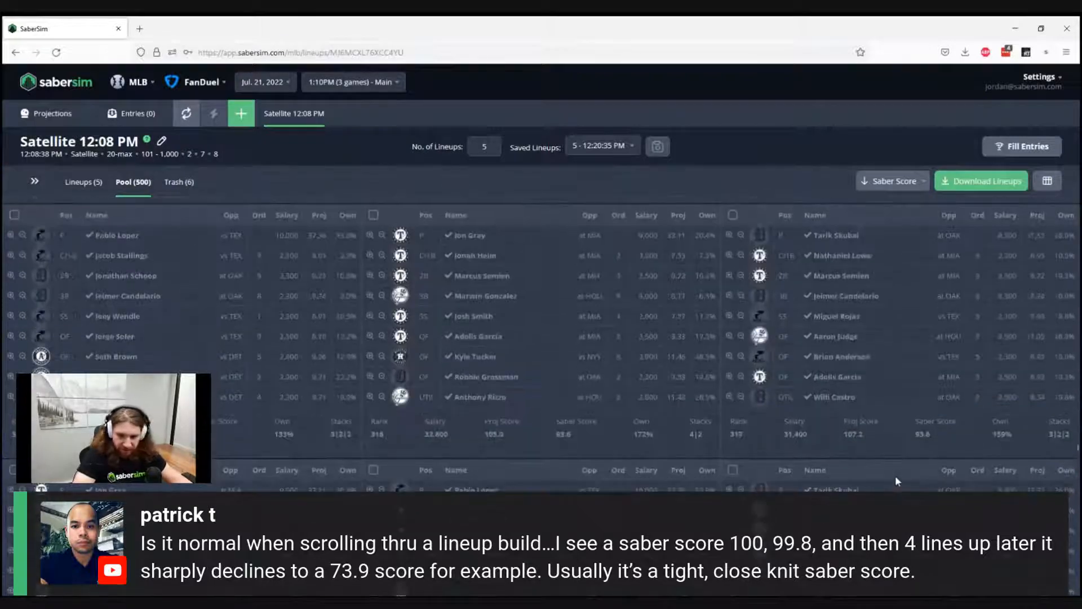
{"action": "scroll", "coordinate": [896, 482], "scroll_direction": "down", "scroll_amount": 5}
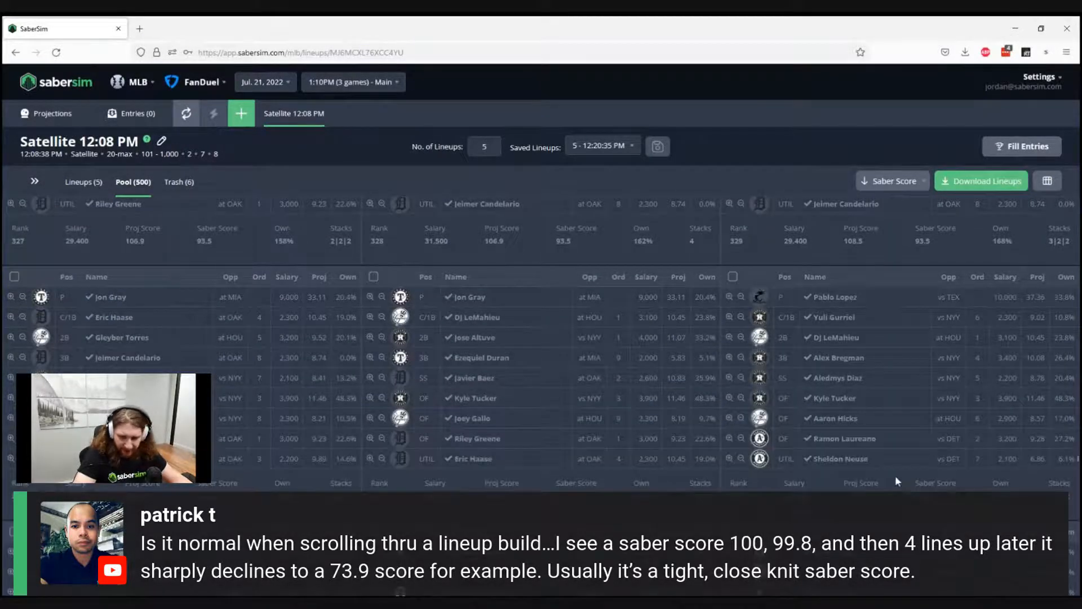
{"action": "scroll", "coordinate": [896, 482], "scroll_direction": "down", "scroll_amount": 2}
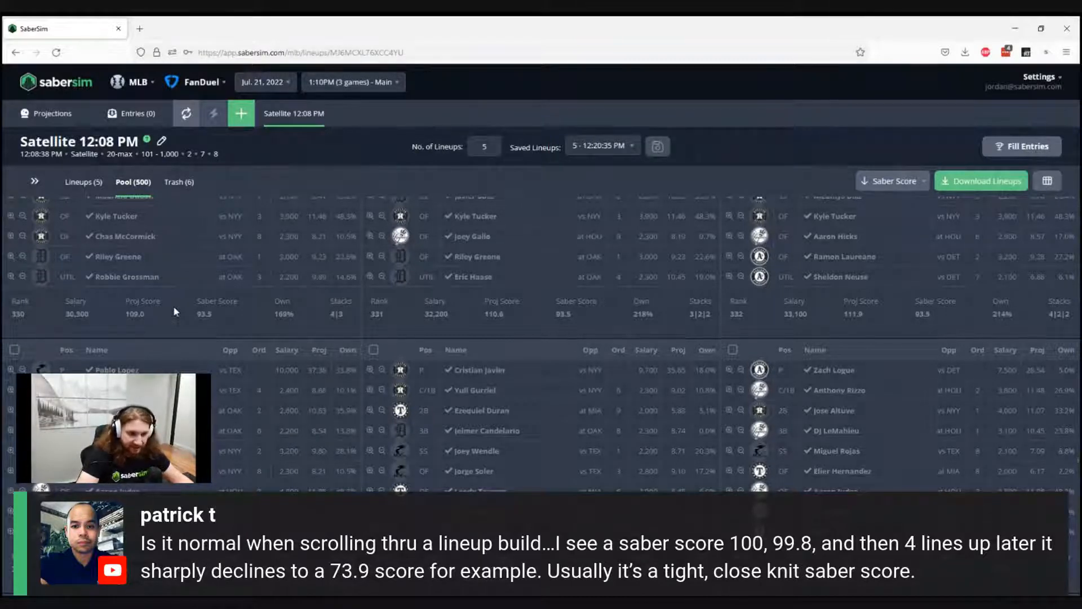
{"action": "scroll", "coordinate": [196, 324], "scroll_direction": "down", "scroll_amount": 2}
{"action": "scroll", "coordinate": [197, 330], "scroll_direction": "down", "scroll_amount": 6}
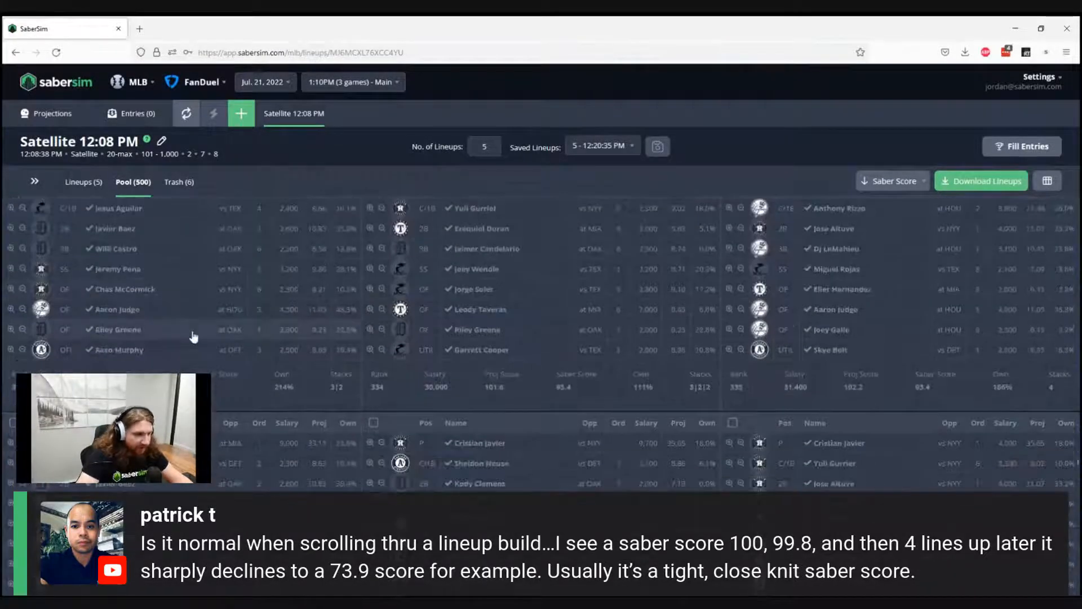
{"action": "scroll", "coordinate": [282, 313], "scroll_direction": "down", "scroll_amount": 3}
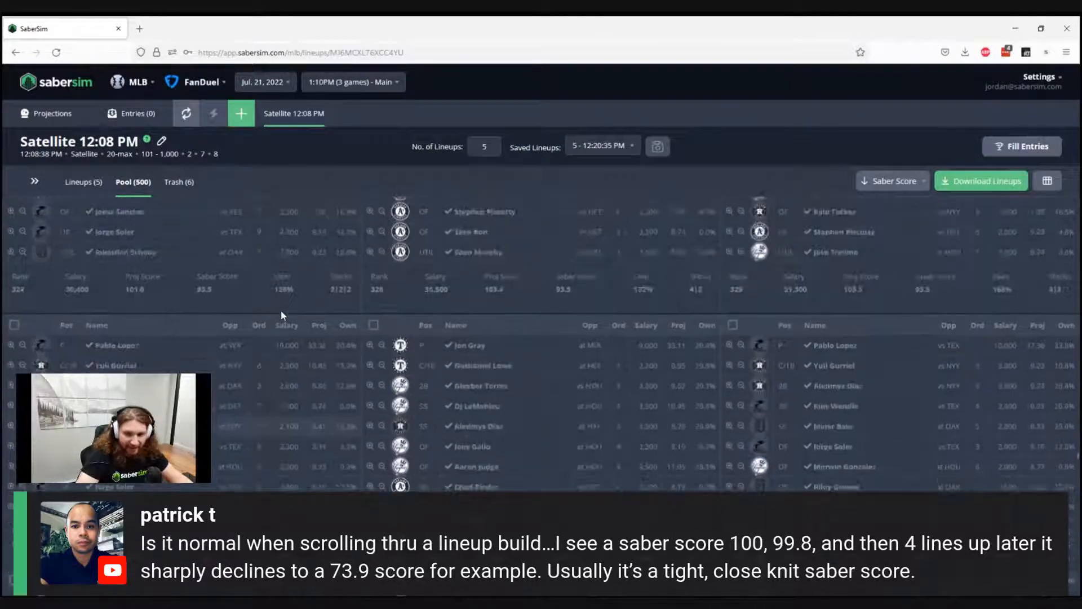
{"action": "scroll", "coordinate": [282, 314], "scroll_direction": "down", "scroll_amount": 3}
{"action": "scroll", "coordinate": [281, 309], "scroll_direction": "down", "scroll_amount": 3}
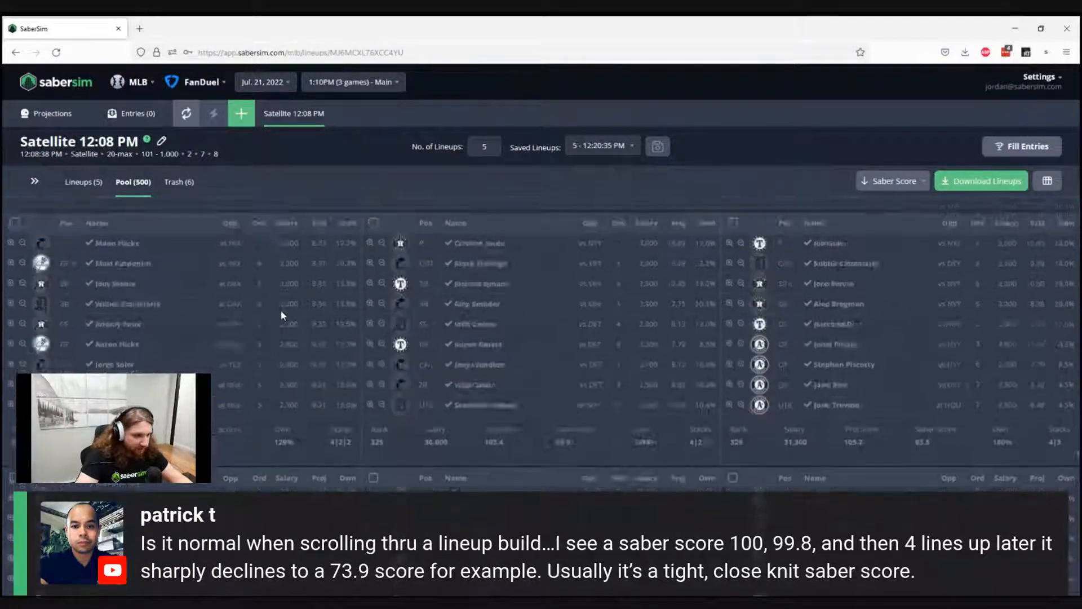
{"action": "scroll", "coordinate": [253, 393], "scroll_direction": "down", "scroll_amount": 3}
{"action": "scroll", "coordinate": [932, 379], "scroll_direction": "down", "scroll_amount": 3}
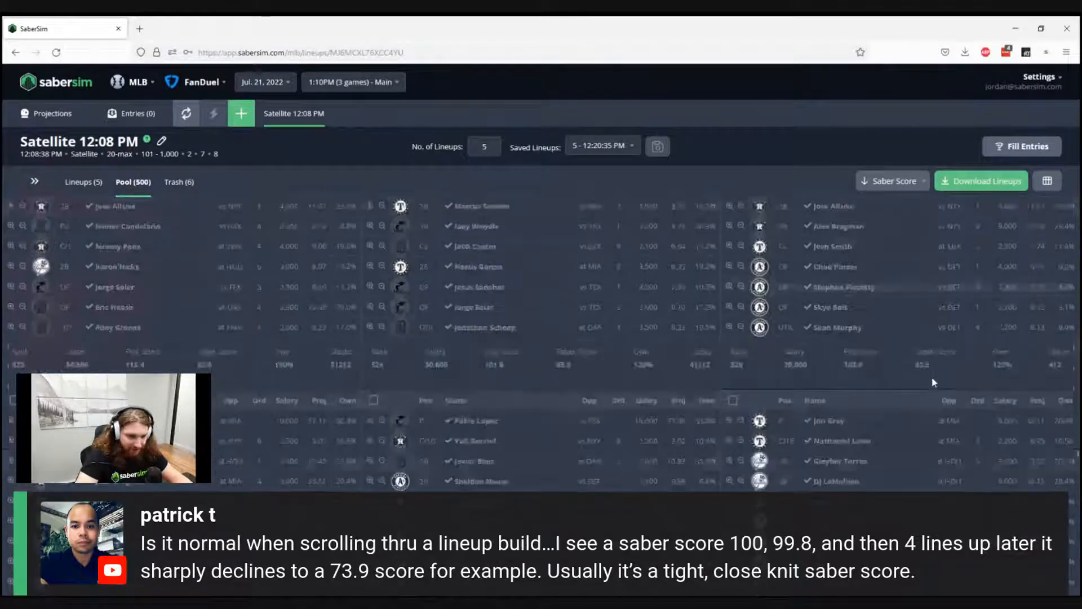
{"action": "scroll", "coordinate": [570, 393], "scroll_direction": "down", "scroll_amount": 9}
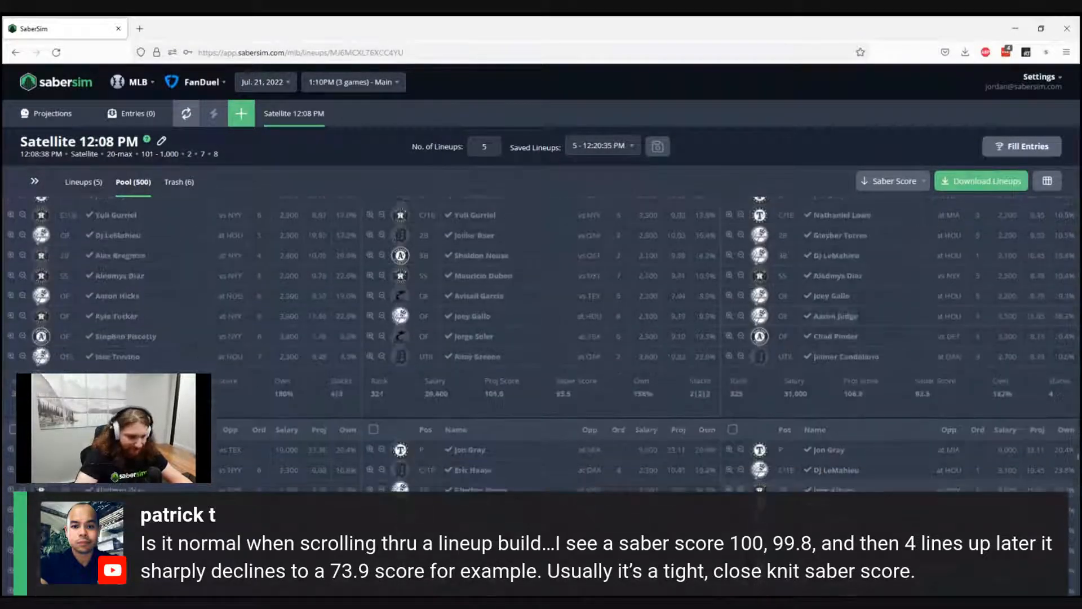
{"action": "scroll", "coordinate": [929, 412], "scroll_direction": "down", "scroll_amount": 5}
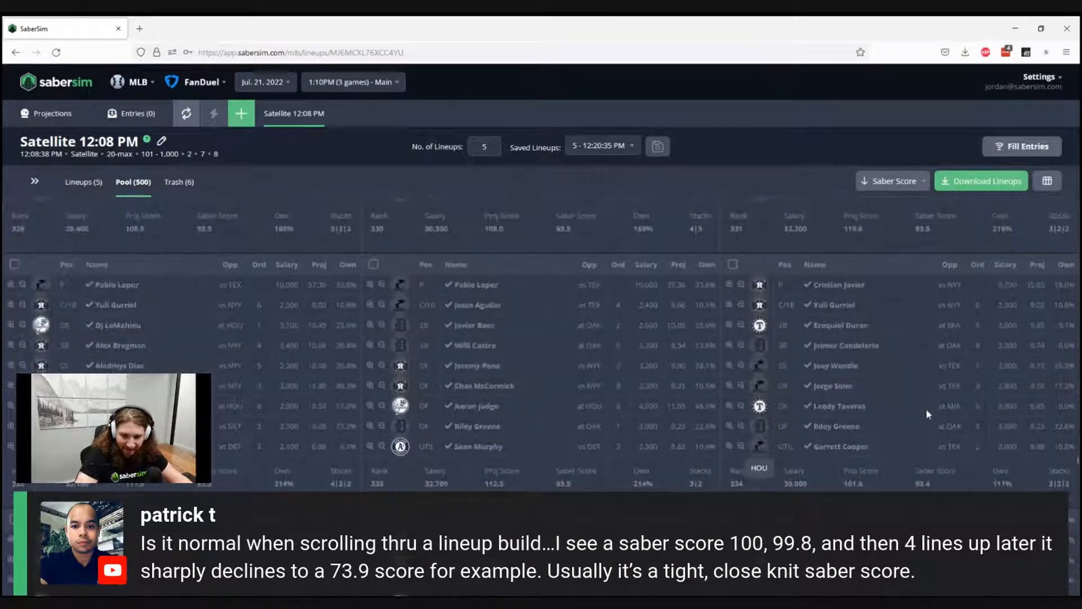
{"action": "scroll", "coordinate": [925, 408], "scroll_direction": "down", "scroll_amount": 3}
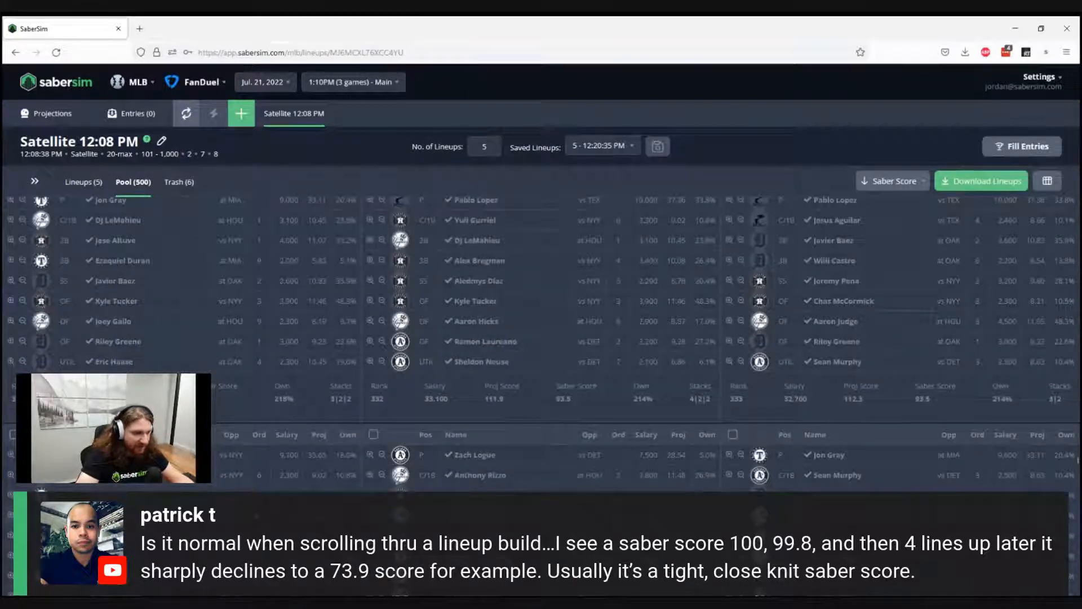
{"action": "scroll", "coordinate": [209, 321], "scroll_direction": "up", "scroll_amount": 2}
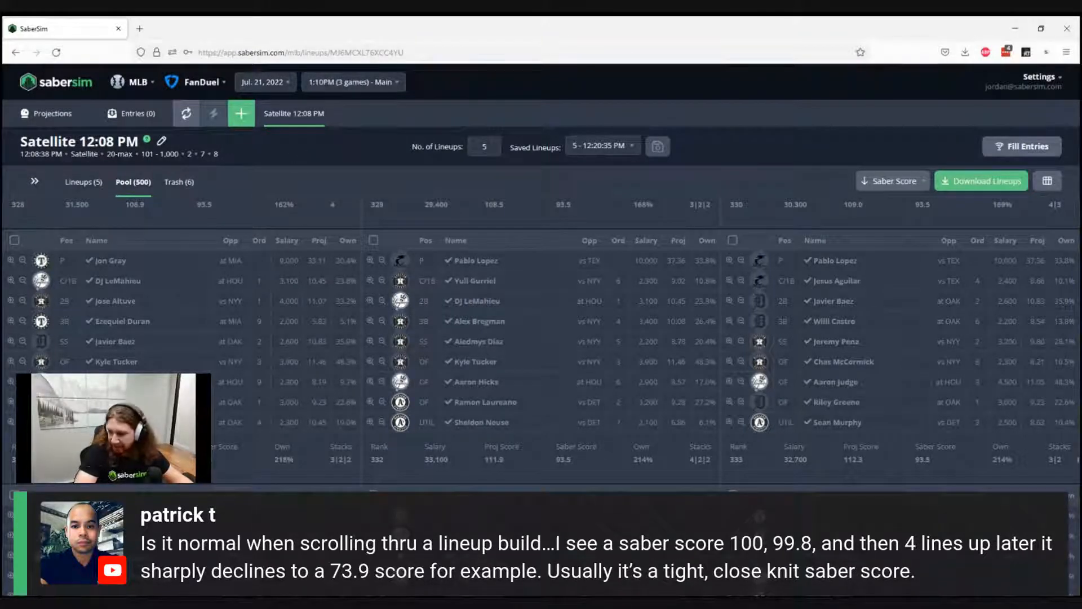
Step: Switch the sport to MMA and the site to DraftKings for the 14-fight main slate
{"action": "left_click", "coordinate": [137, 83]}
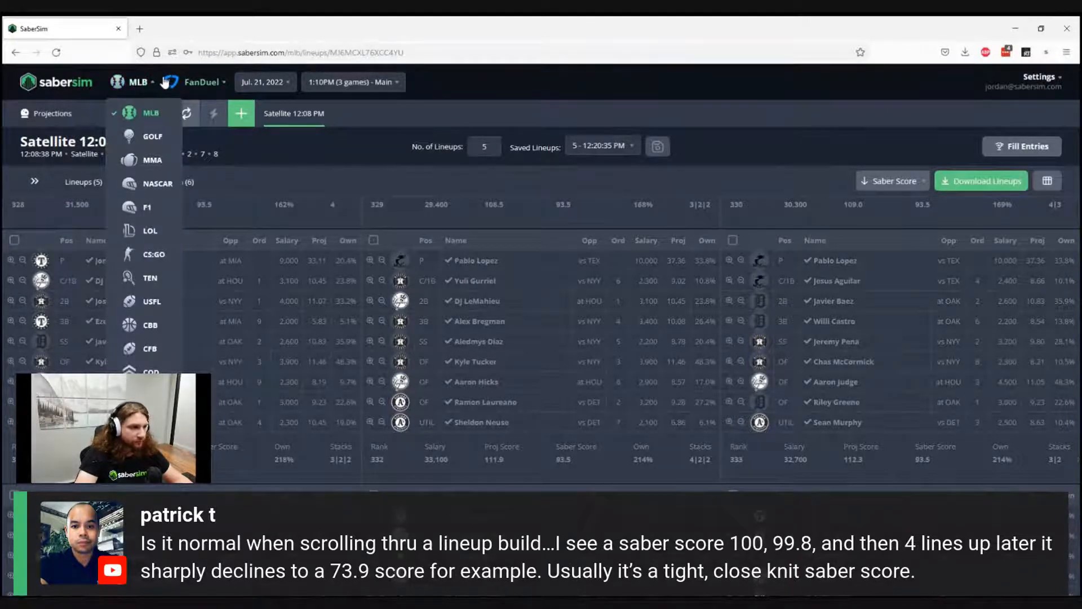
{"action": "left_click", "coordinate": [151, 160]}
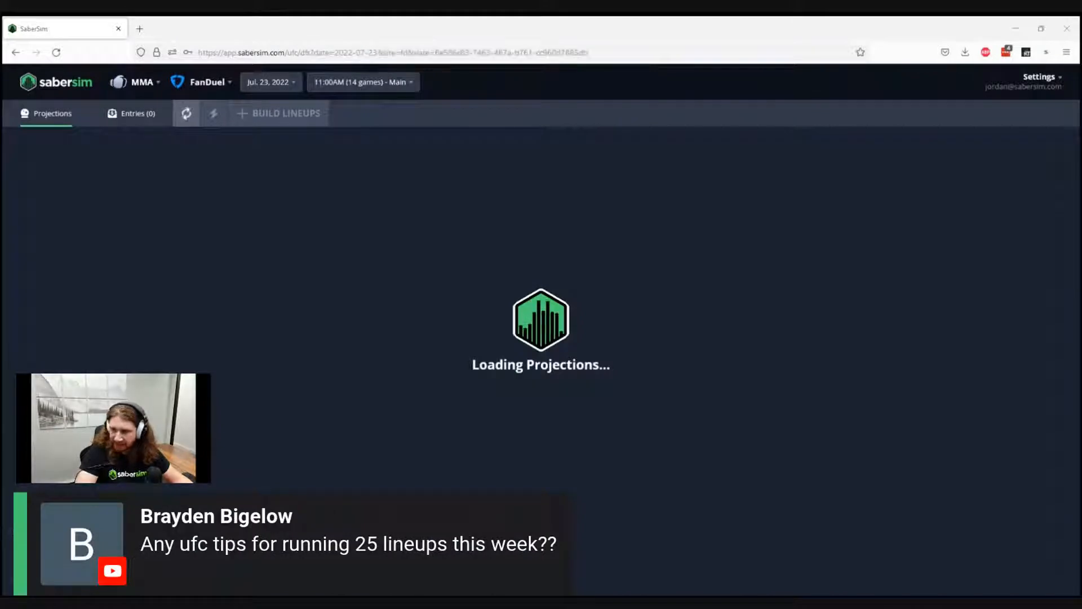
{"action": "left_click", "coordinate": [206, 82]}
{"action": "left_click", "coordinate": [212, 112]}
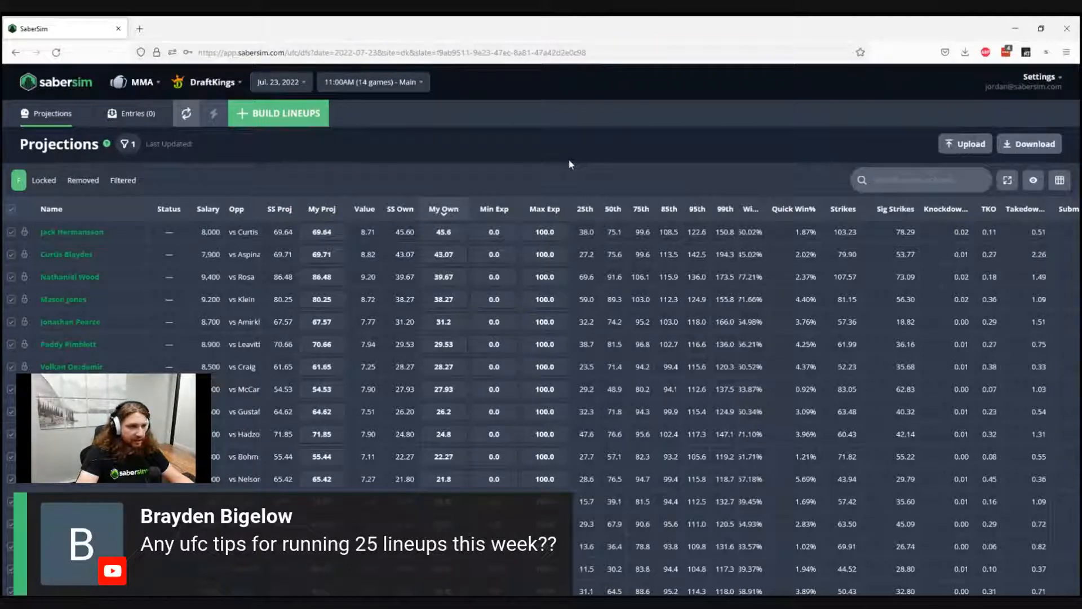
Step: Start a new Cash build with 500 lineups and a minimum salary of 0
{"action": "left_click", "coordinate": [243, 110]}
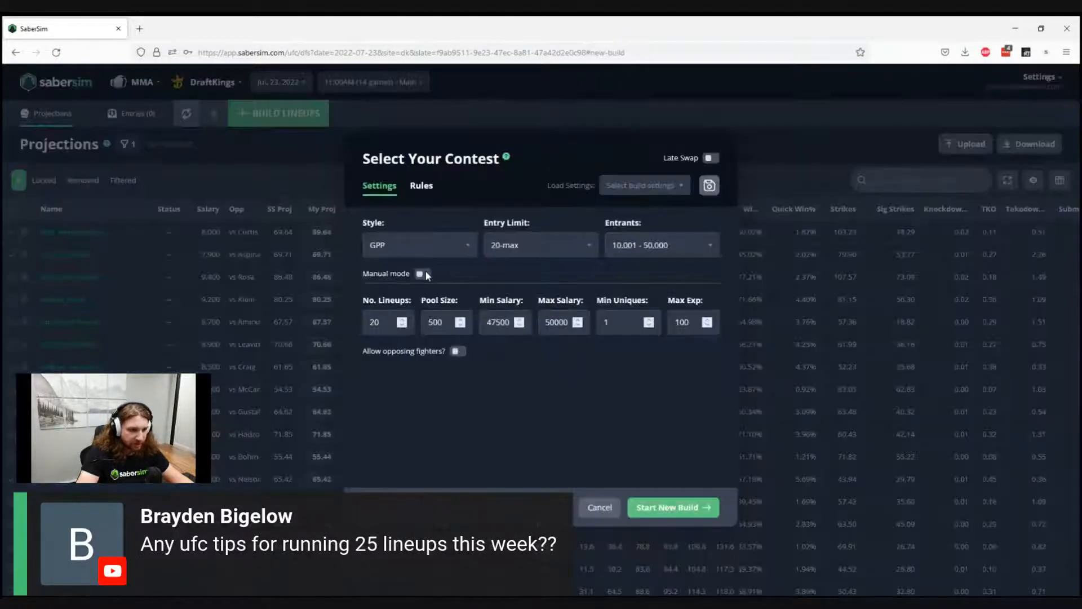
{"action": "left_click", "coordinate": [421, 248]}
{"action": "left_click", "coordinate": [406, 294]}
{"action": "left_click", "coordinate": [387, 324]}
{"action": "type", "text": "500"}
{"action": "key", "text": "Tab"}
{"action": "key", "text": "Tab"}
{"action": "type", "text": "0"}
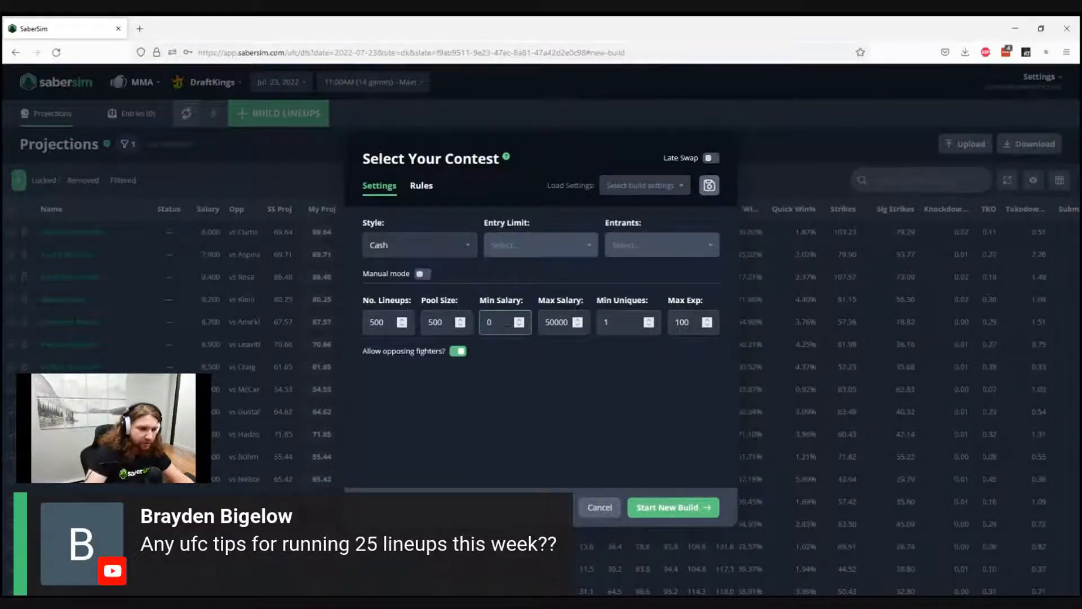
{"action": "left_click", "coordinate": [641, 433]}
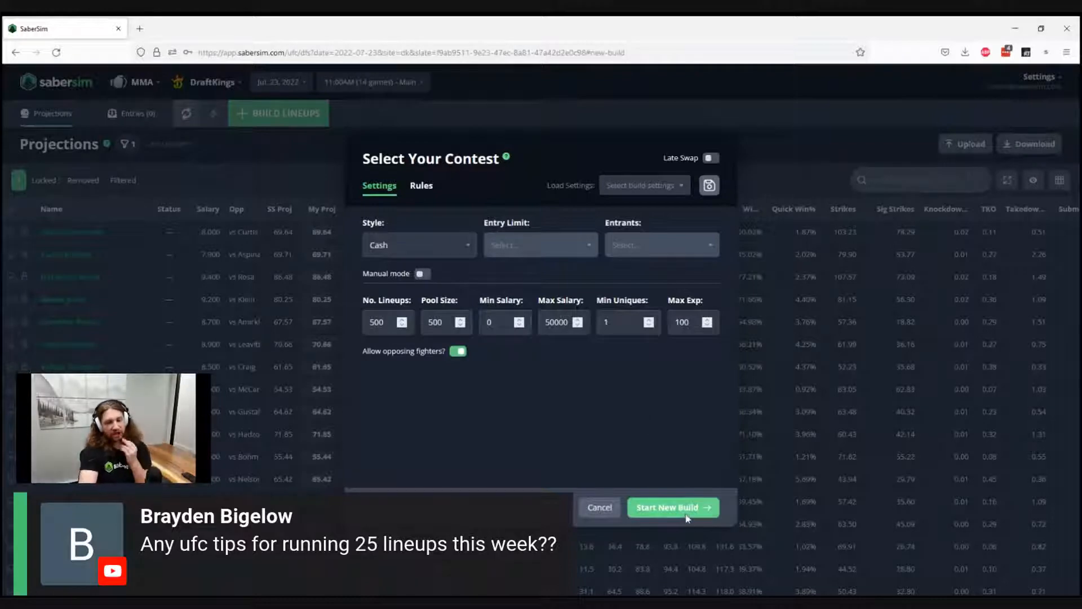
{"action": "left_click", "coordinate": [686, 516]}
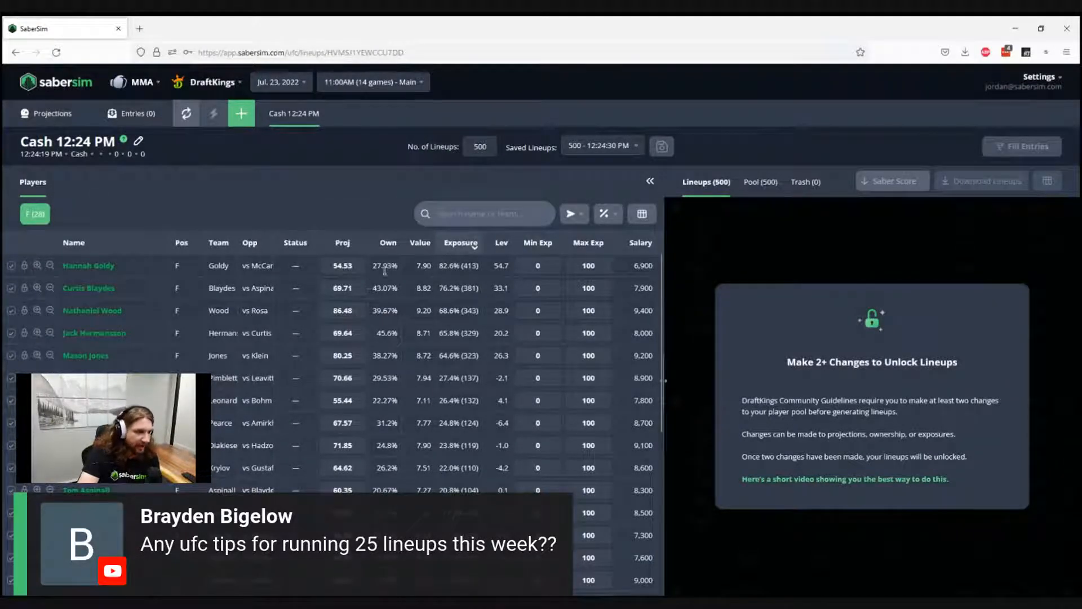
Step: Unlock the lineups by changing Hannah Goldy's projection to 54.5 and Curtis Blaydes's to 69.7
{"action": "left_click", "coordinate": [324, 266]}
{"action": "key", "text": "BackSpace"}
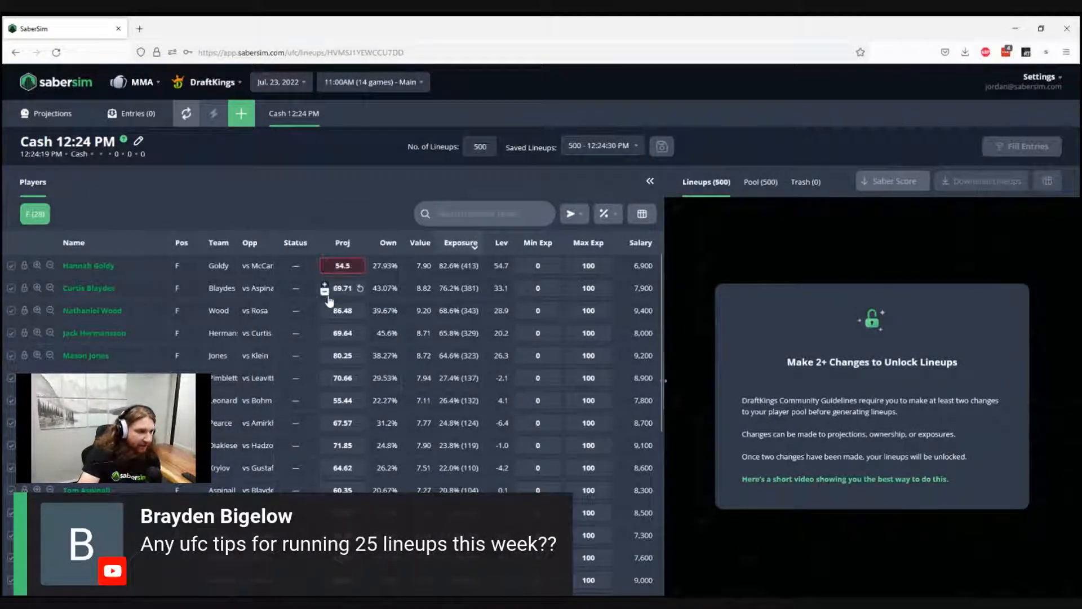
{"action": "left_click", "coordinate": [326, 291]}
{"action": "key", "text": "BackSpace"}
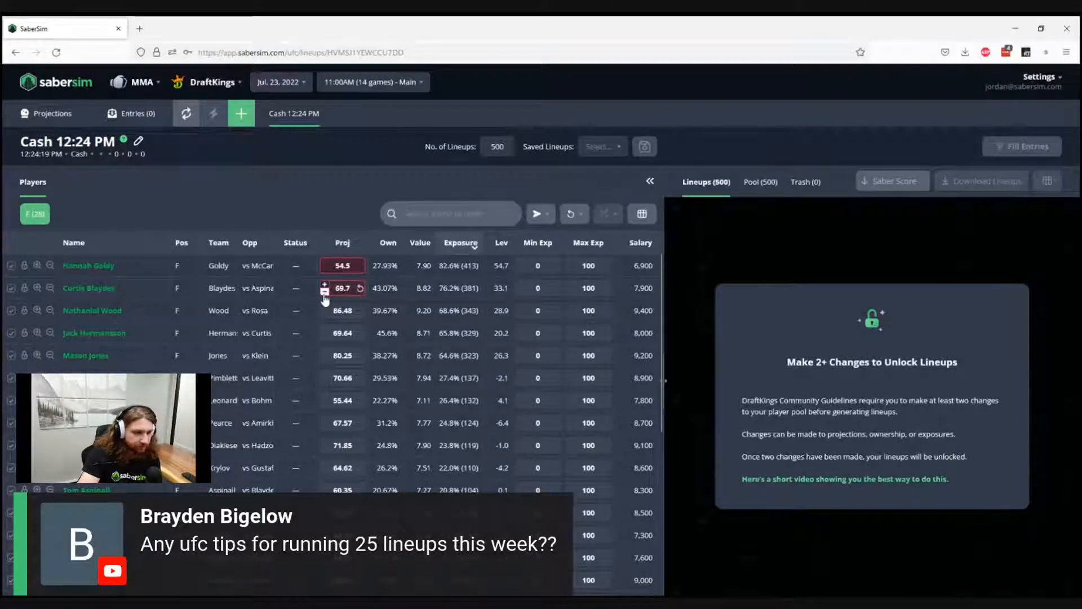
Step: Sort the fighters by highest salary and widen the player table to check the top fighter's ownership
{"action": "left_click", "coordinate": [642, 243]}
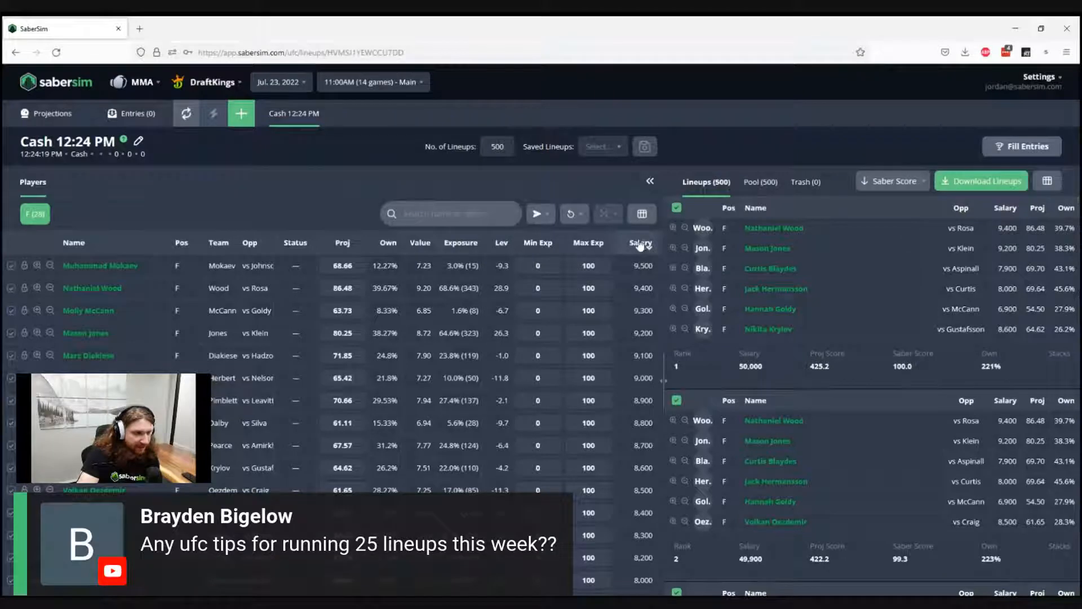
{"action": "left_click_drag", "start_coordinate": [667, 301], "coordinate": [703, 305]}
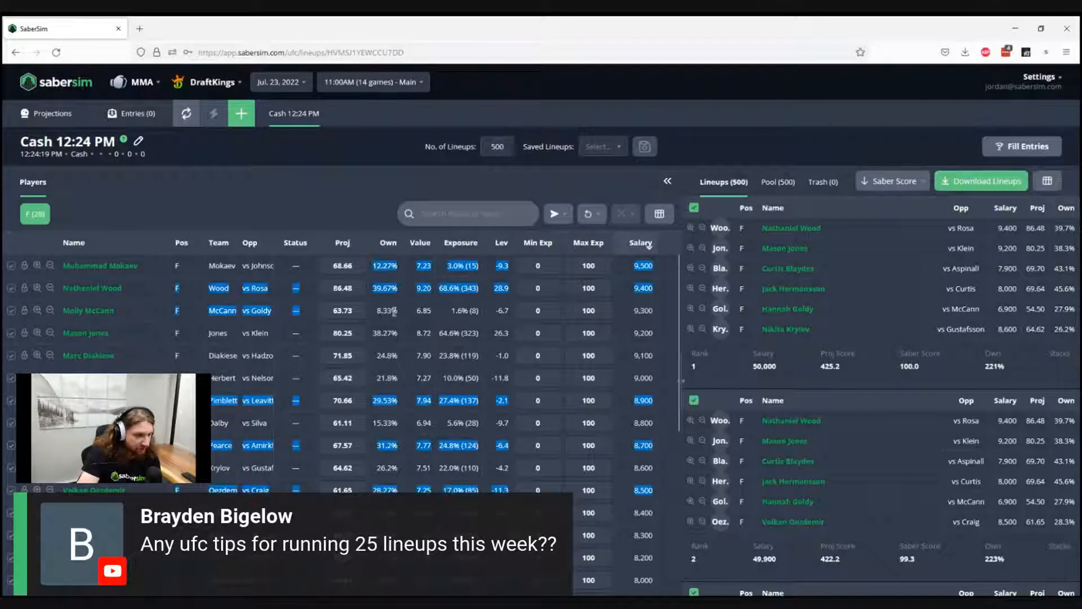
{"action": "left_click_drag", "start_coordinate": [399, 262], "coordinate": [373, 262]}
{"action": "left_click", "coordinate": [373, 266]}
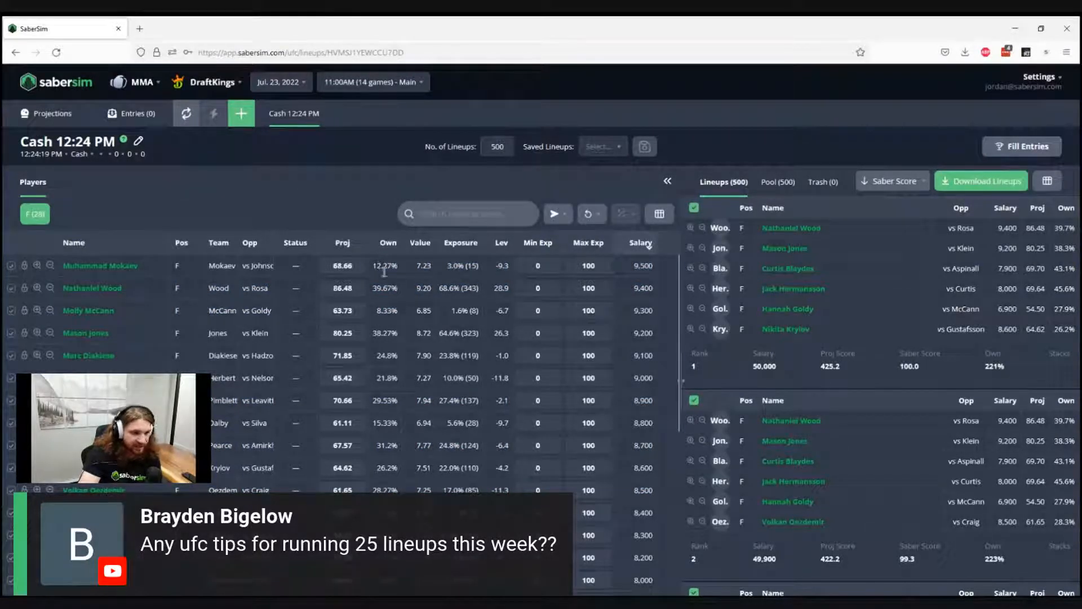
Step: Add the Win% column to the player table and place it directly after Value
{"action": "left_click", "coordinate": [661, 215]}
{"action": "scroll", "coordinate": [446, 375], "scroll_direction": "down", "scroll_amount": 5}
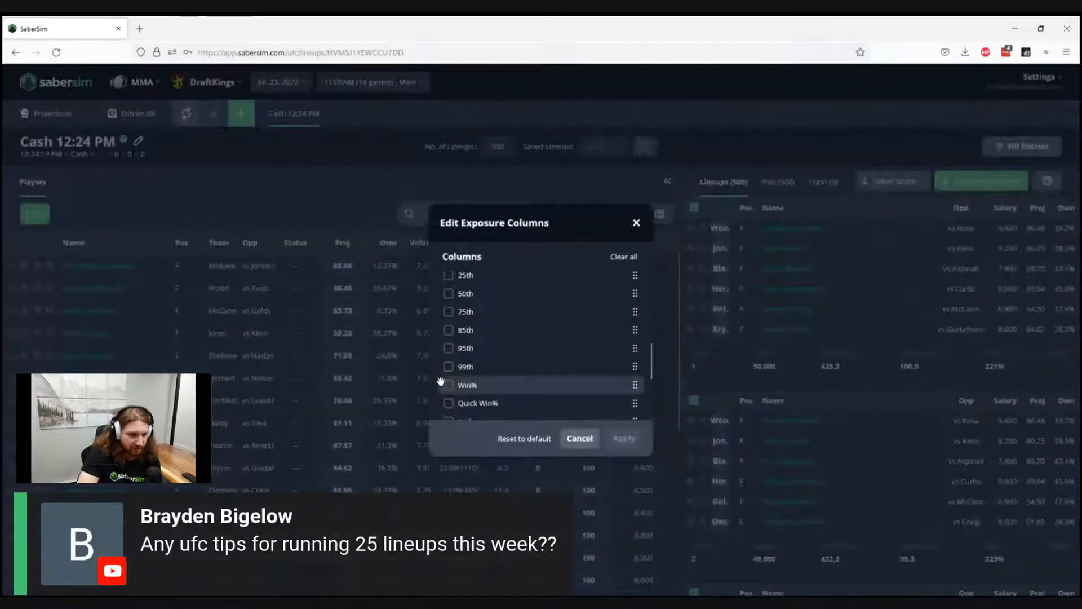
{"action": "left_click", "coordinate": [449, 385]}
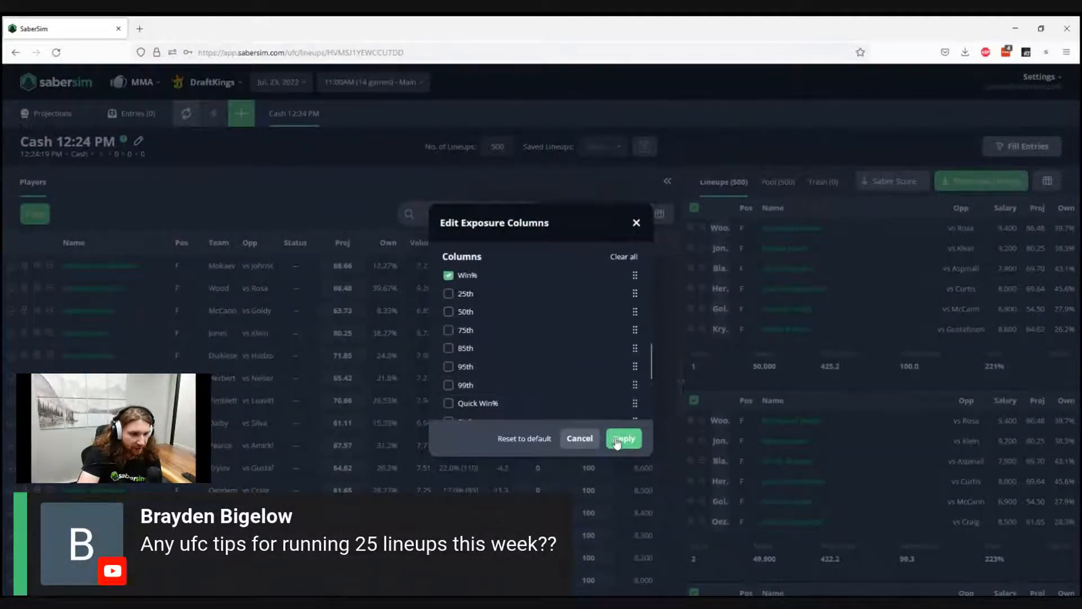
{"action": "left_click", "coordinate": [623, 438]}
{"action": "left_click_drag", "start_coordinate": [655, 245], "coordinate": [468, 248]}
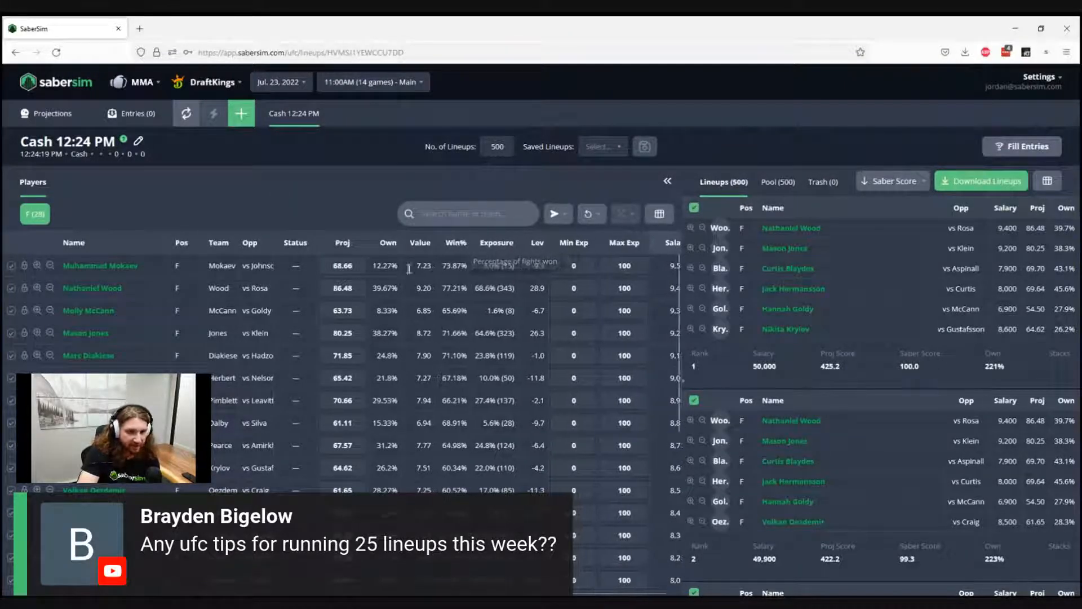
Step: Reorder the player table so that Salary, Exposure and Lev sit between Proj and Own
{"action": "left_click_drag", "start_coordinate": [669, 246], "coordinate": [408, 254]}
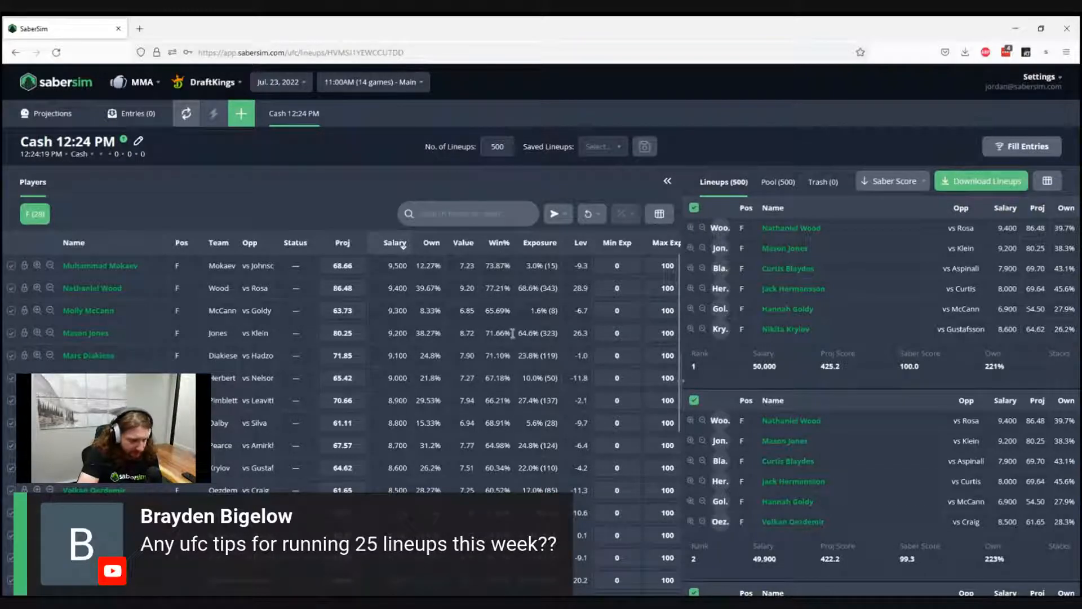
{"action": "scroll", "coordinate": [475, 332], "scroll_direction": "down", "scroll_amount": 2}
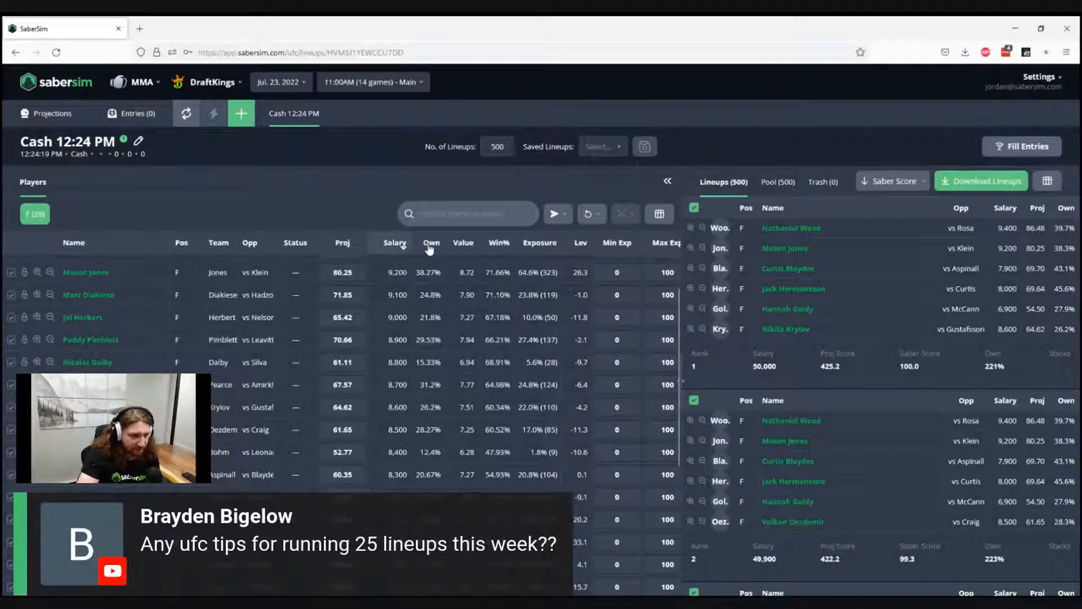
{"action": "left_click_drag", "start_coordinate": [520, 242], "coordinate": [424, 244]}
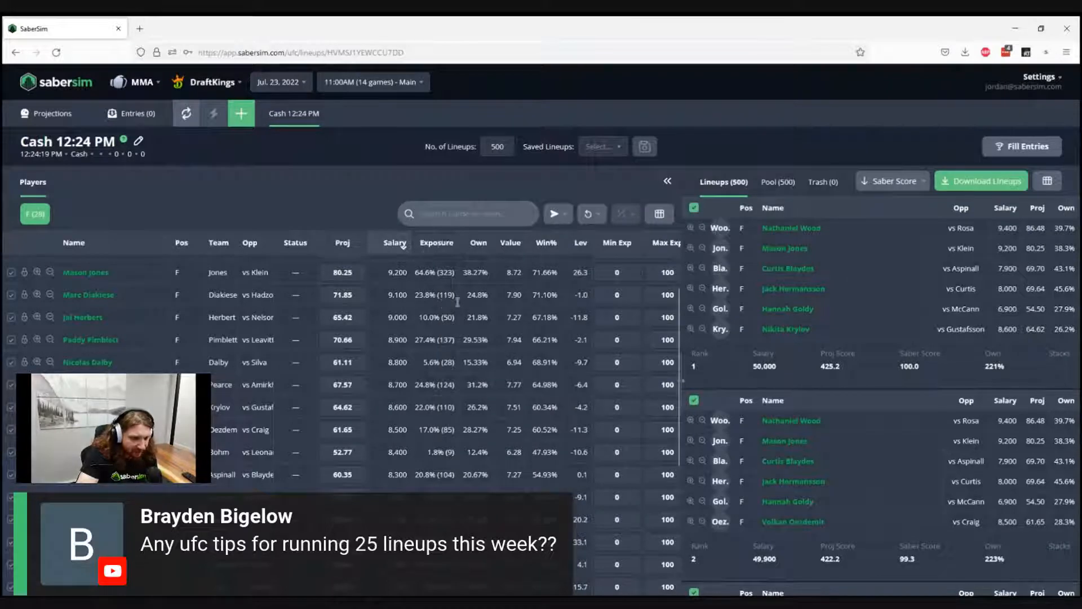
{"action": "left_click_drag", "start_coordinate": [581, 248], "coordinate": [477, 244]}
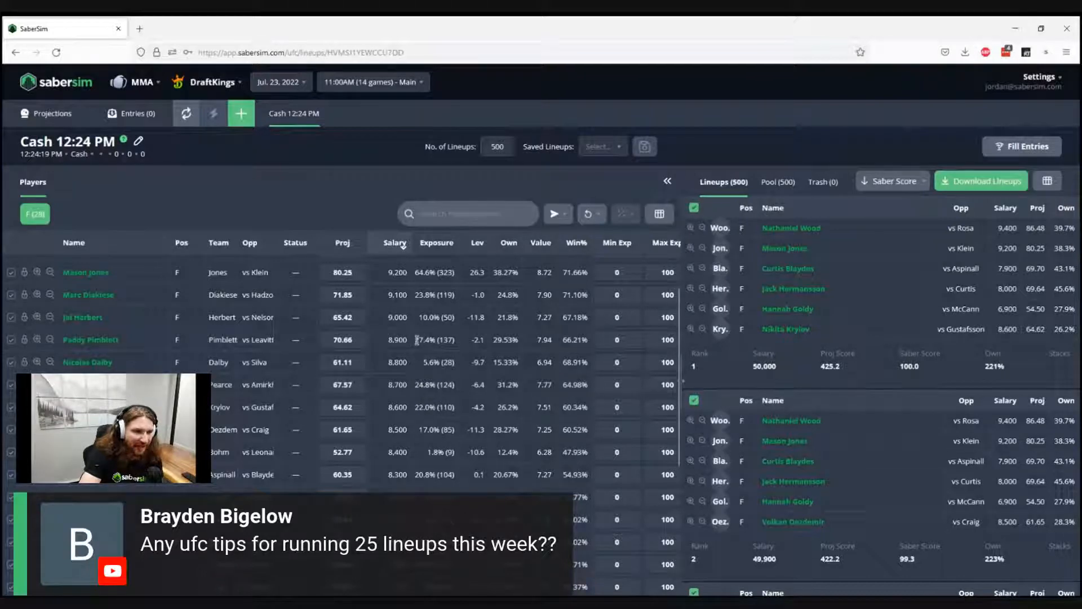
Step: Compare exposure with ownership for Paddy Pimblett and the other fighters, and sort the table by highest ownership
{"action": "left_click_drag", "start_coordinate": [497, 340], "coordinate": [516, 337]}
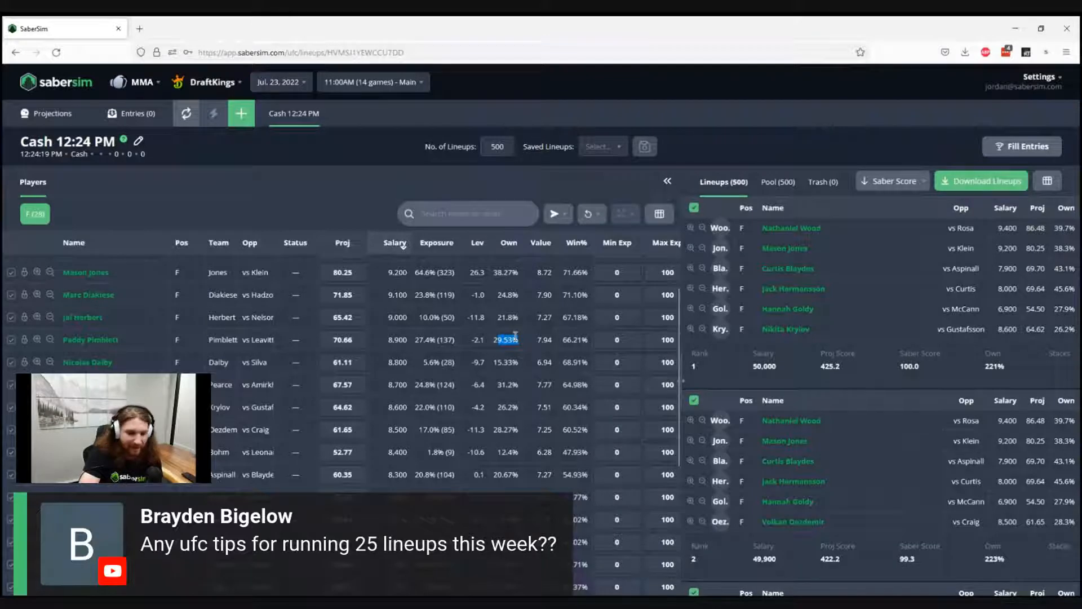
{"action": "left_click", "coordinate": [515, 340]}
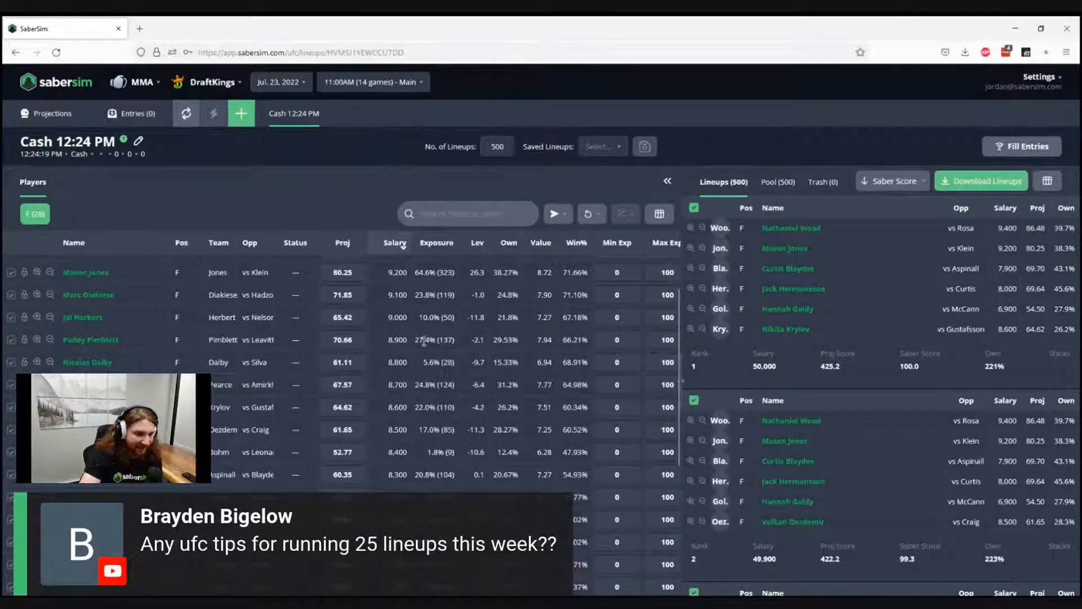
{"action": "left_click_drag", "start_coordinate": [493, 339], "coordinate": [517, 338]}
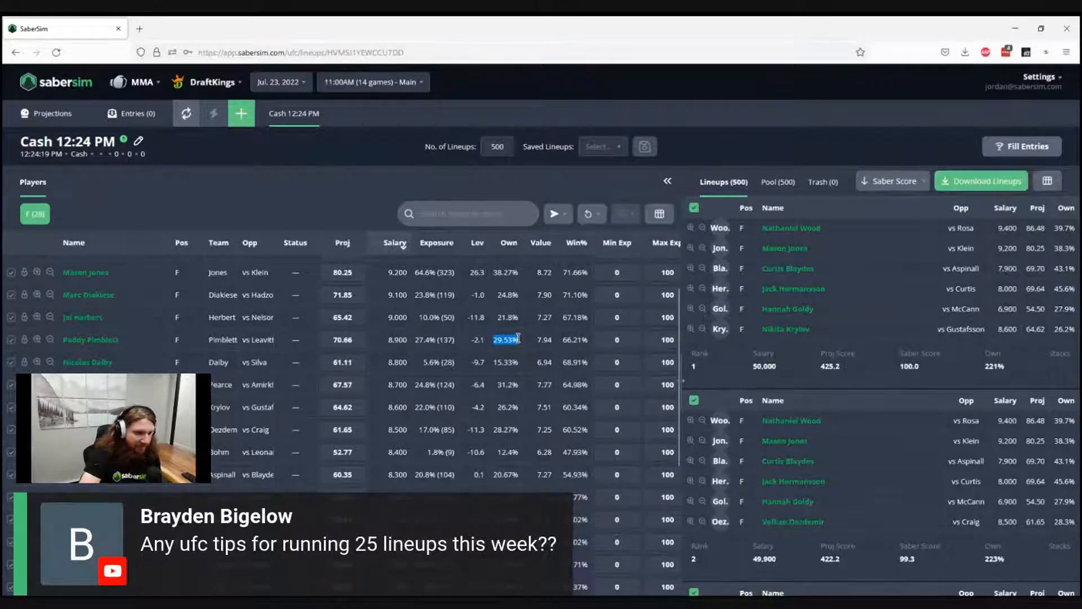
{"action": "left_click", "coordinate": [518, 338]}
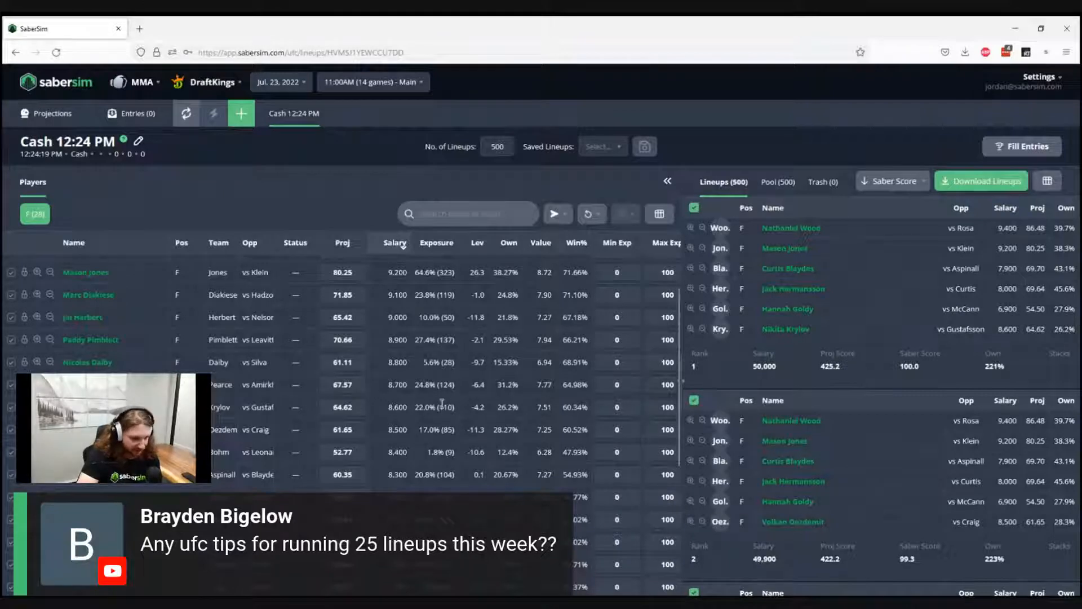
{"action": "scroll", "coordinate": [440, 412], "scroll_direction": "down", "scroll_amount": 2}
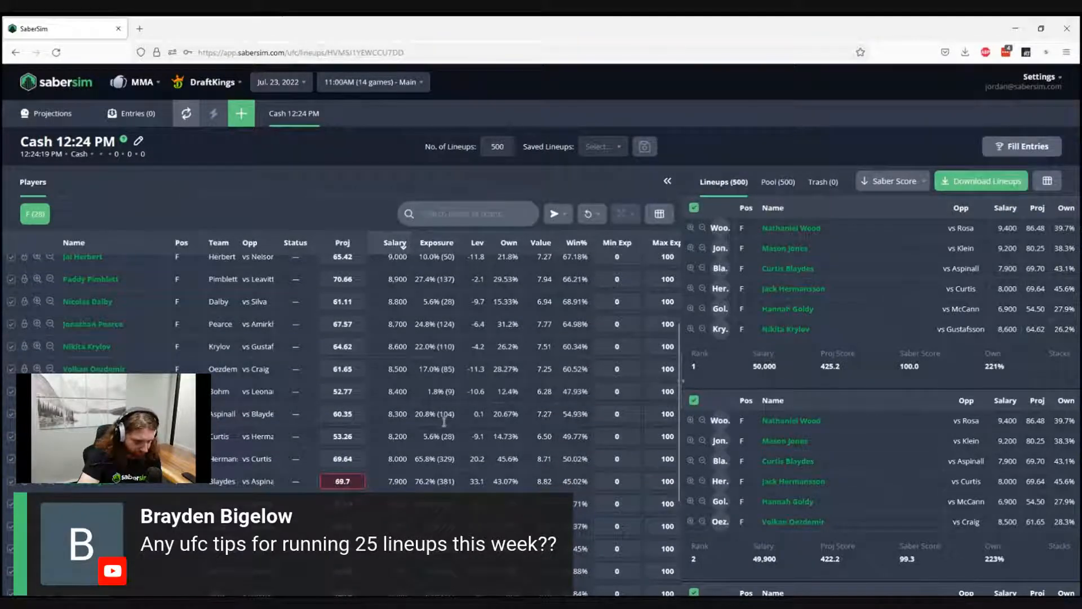
{"action": "scroll", "coordinate": [567, 297], "scroll_direction": "up", "scroll_amount": 4}
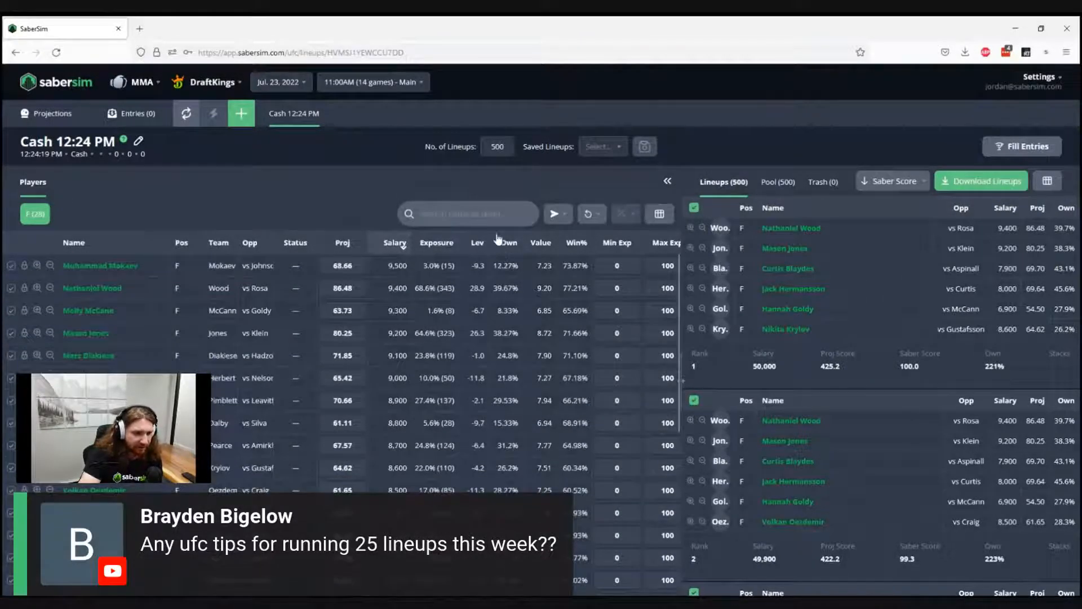
{"action": "left_click", "coordinate": [508, 245]}
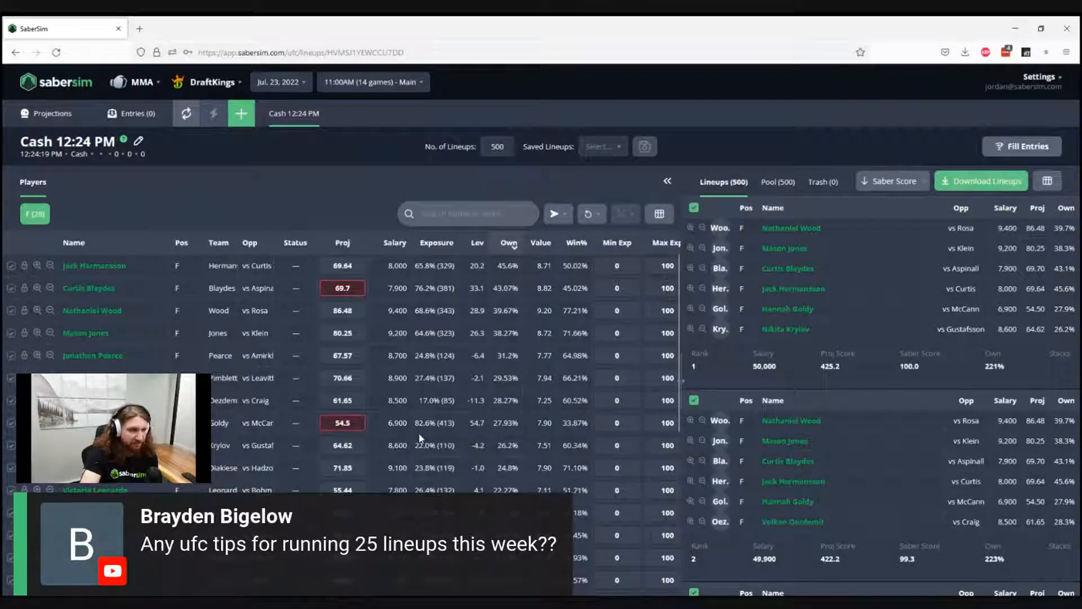
Step: Set up a new GPP build in manual mode with Correlation 0, Ownership Fade 0 and Sim Precision 10
{"action": "left_click", "coordinate": [242, 113]}
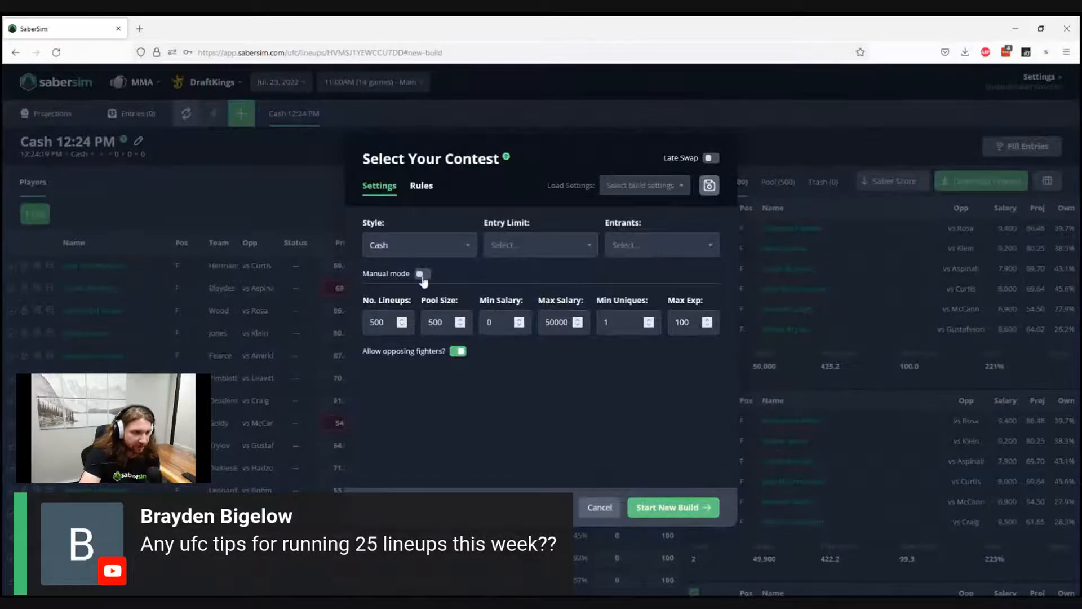
{"action": "left_click", "coordinate": [411, 247]}
{"action": "left_click", "coordinate": [404, 275]}
{"action": "left_click", "coordinate": [423, 273]}
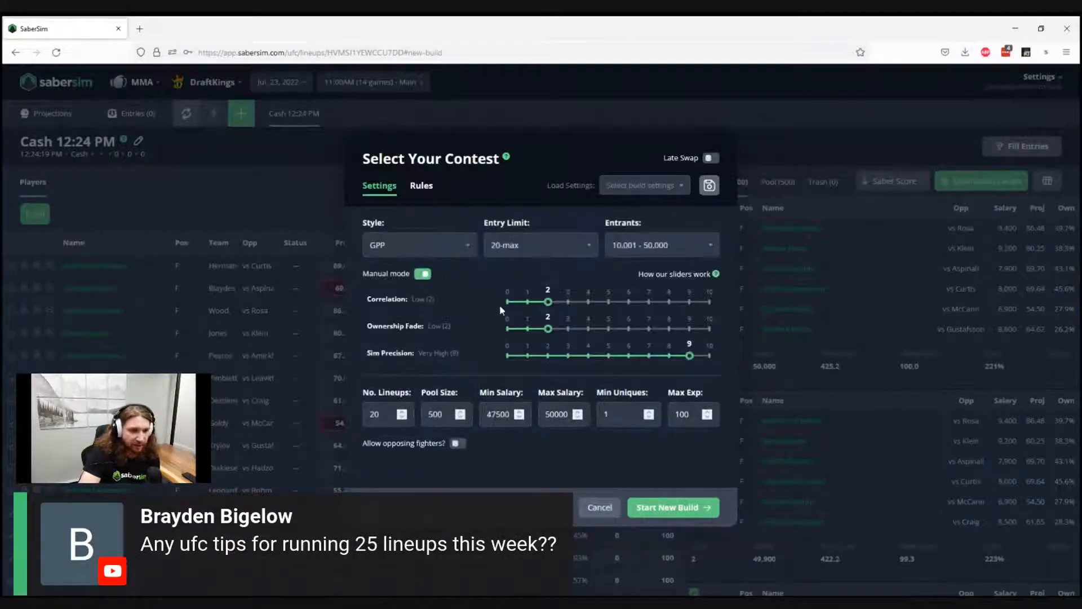
{"action": "left_click", "coordinate": [710, 356]}
Step: Set 500 lineups, a pool size of 1500 and a minimum salary of 0, and start the GPP build
{"action": "left_click", "coordinate": [376, 414]}
{"action": "type", "text": "500"}
{"action": "key", "text": "Tab"}
{"action": "key", "text": "Tab"}
{"action": "type", "text": "0"}
{"action": "left_click", "coordinate": [449, 476]}
{"action": "left_click", "coordinate": [430, 413]}
{"action": "type", "text": "1"}
{"action": "left_click", "coordinate": [448, 457]}
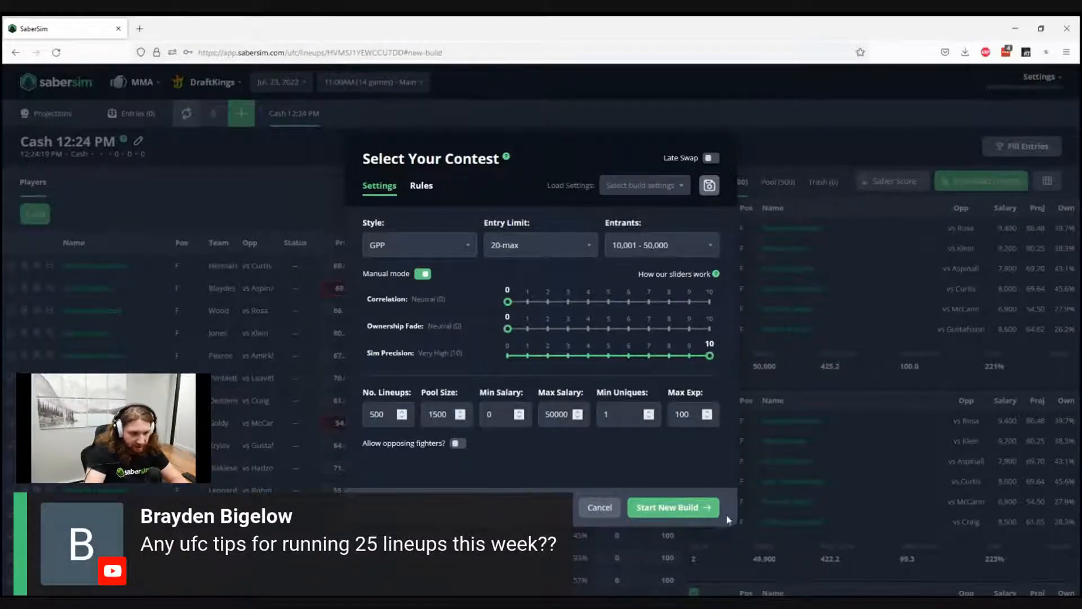
{"action": "left_click", "coordinate": [689, 509]}
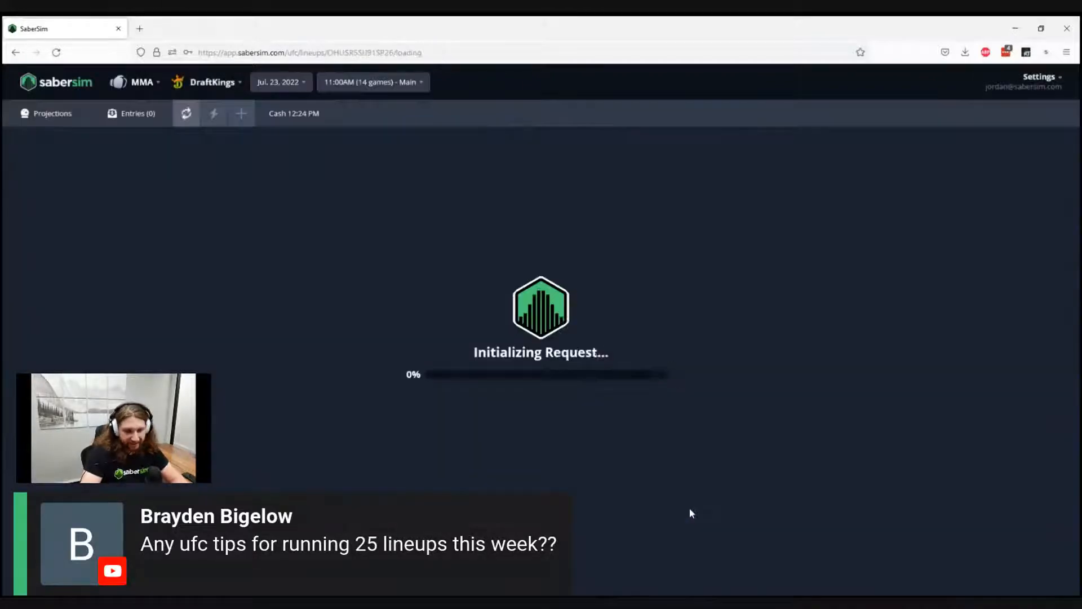
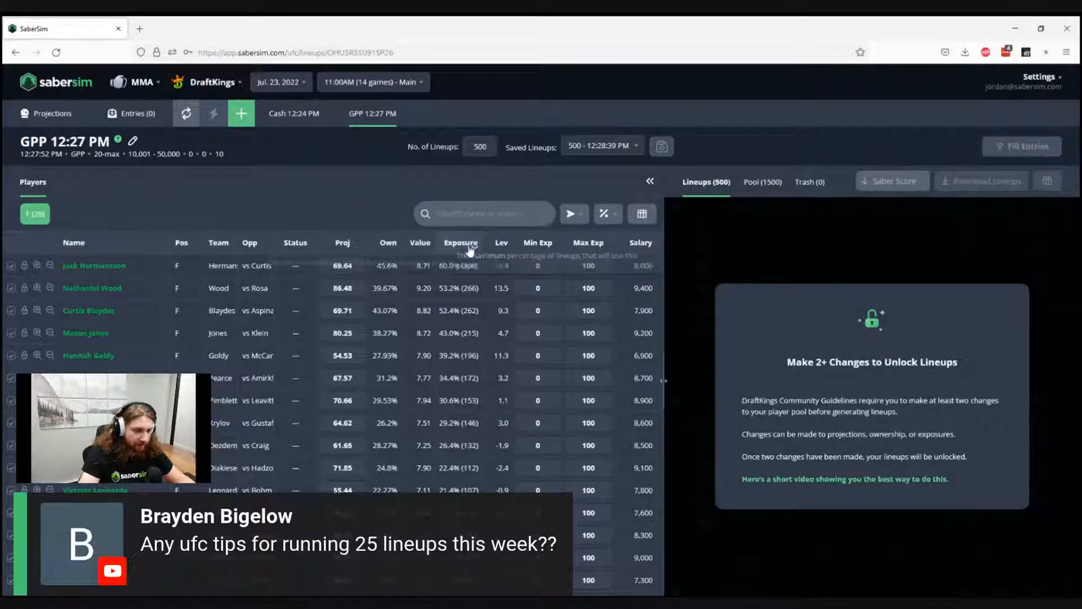
Step: Sort the GPP build's fighters by lowest leverage, widen the player table and set the number of lineups to 1500
{"action": "left_click", "coordinate": [500, 245]}
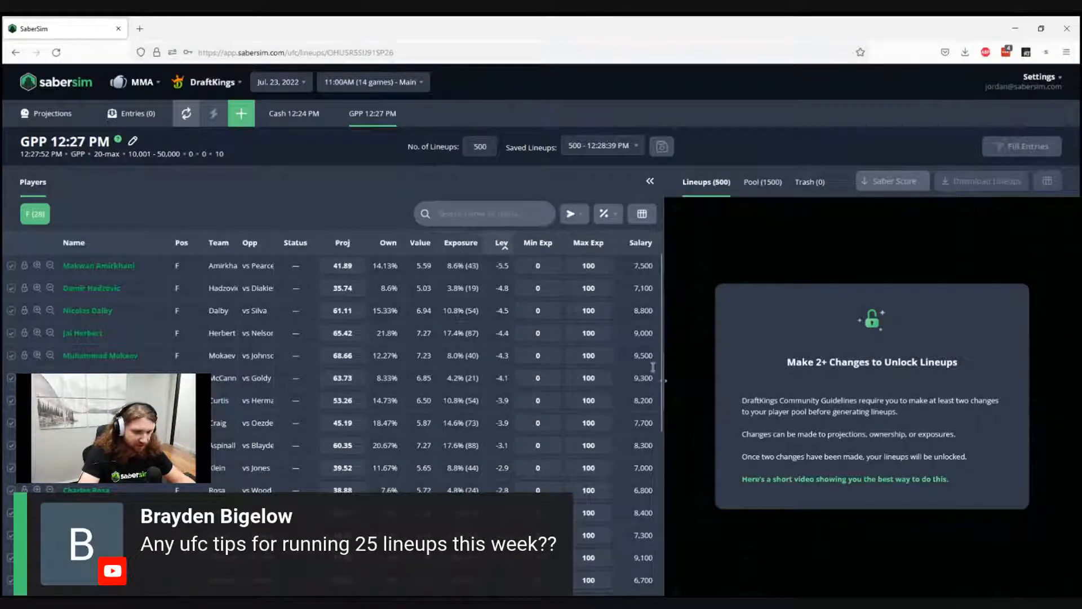
{"action": "left_click_drag", "start_coordinate": [666, 381], "coordinate": [688, 383]}
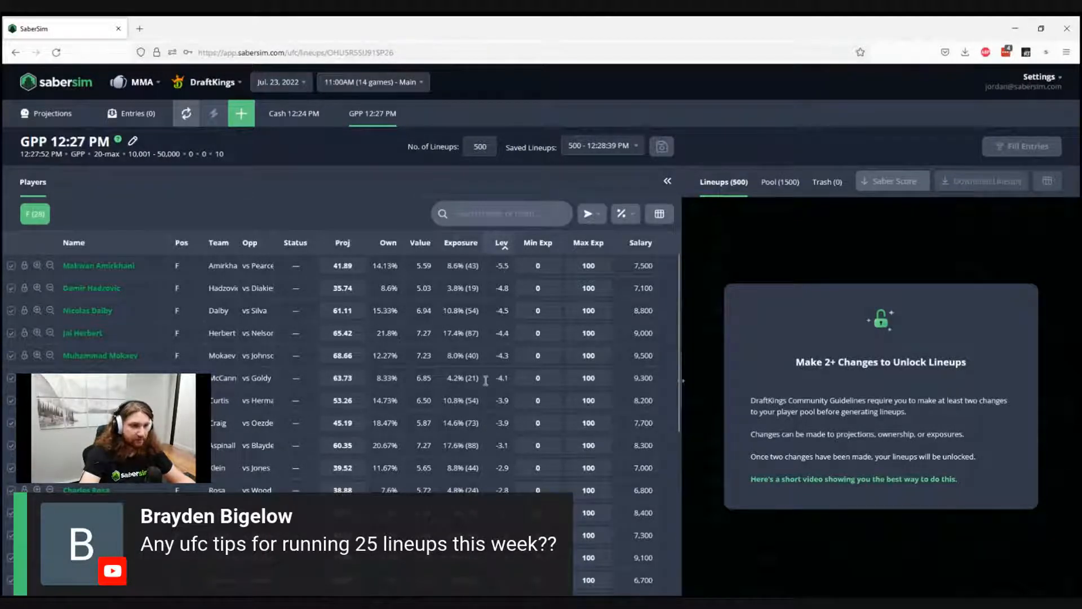
{"action": "left_click", "coordinate": [473, 147]}
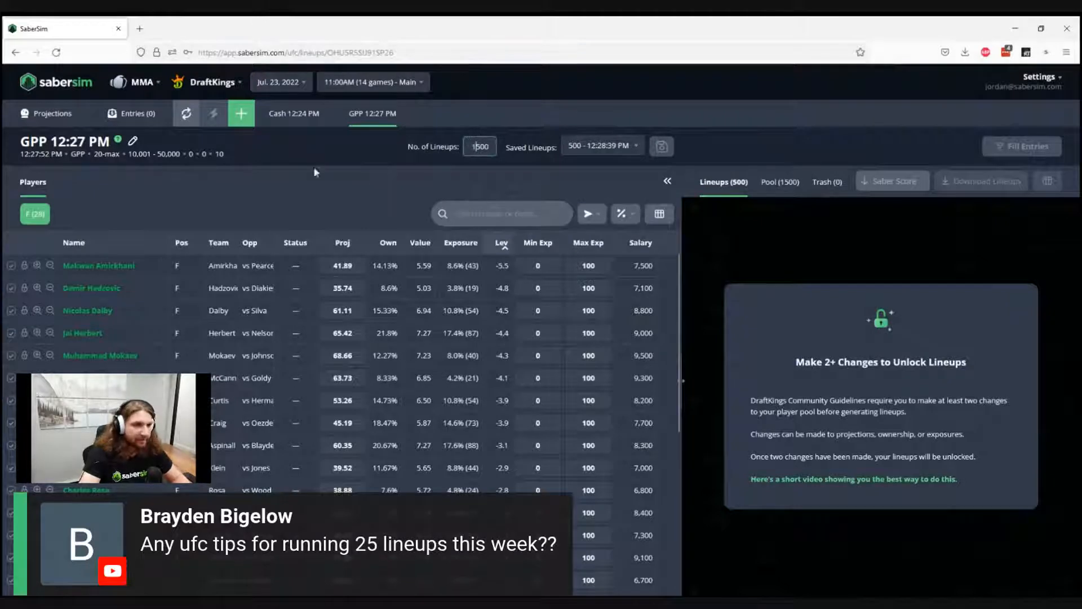
{"action": "type", "text": "1"}
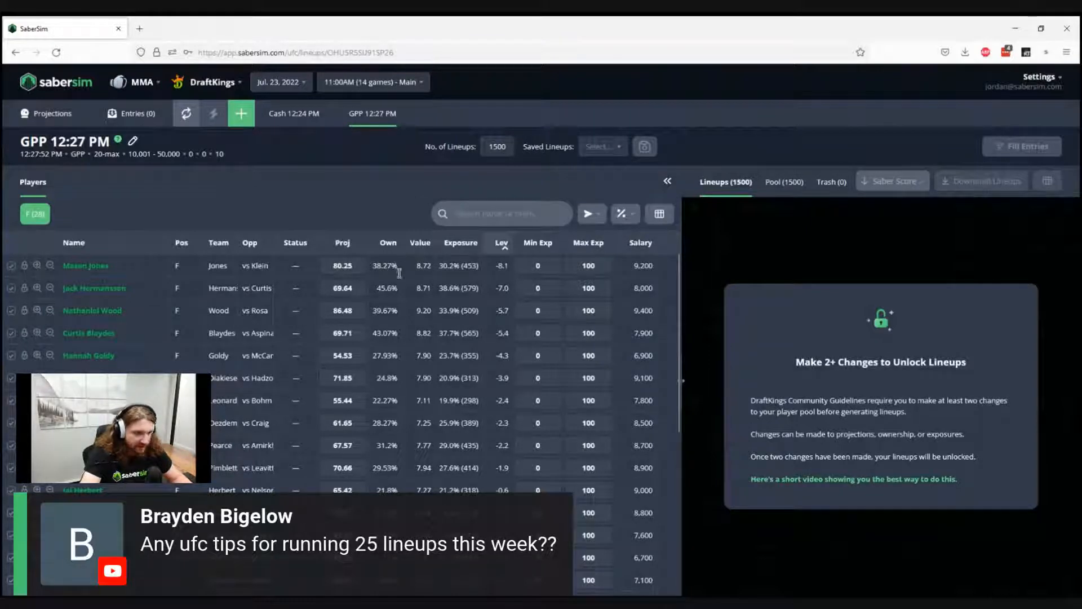
Step: Compare the fighters by highest and lowest leverage, and check Muhammad Mokaev's leverage with the table sorted by highest salary
{"action": "left_click", "coordinate": [501, 244]}
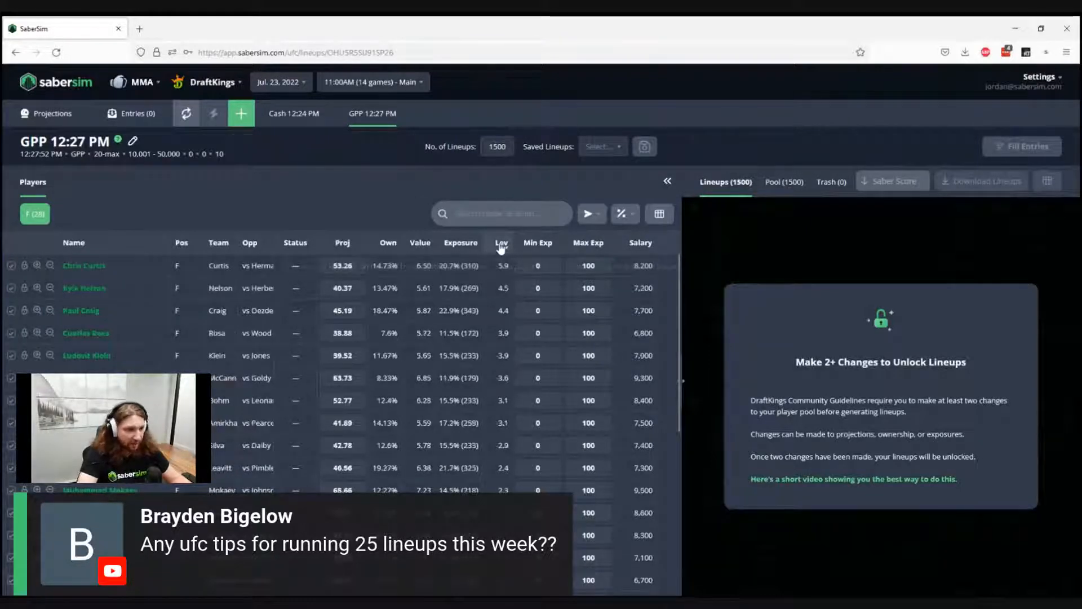
{"action": "left_click", "coordinate": [501, 244]}
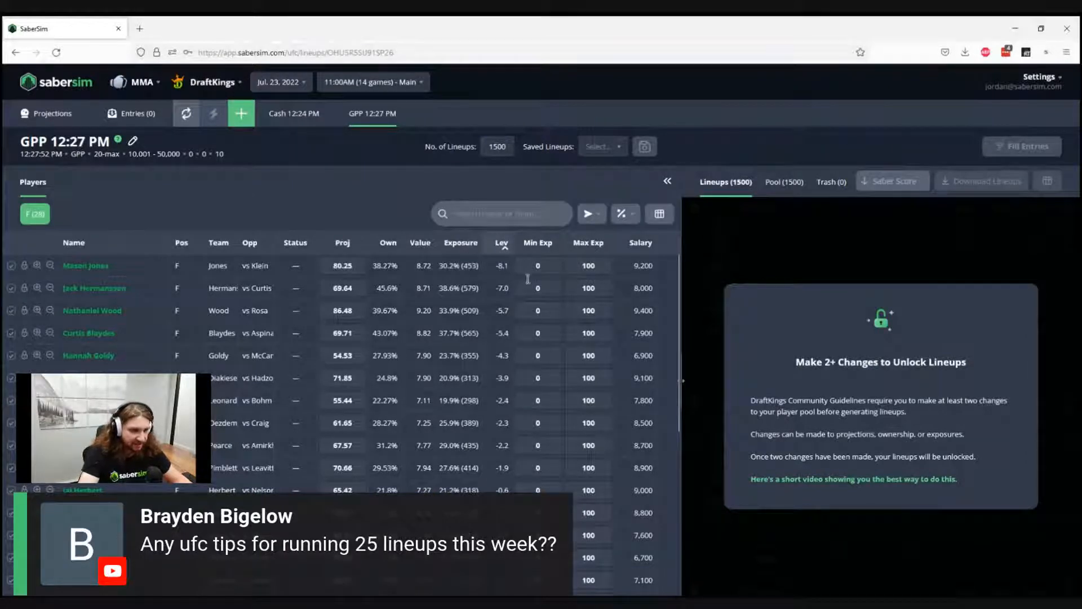
{"action": "left_click", "coordinate": [642, 245]}
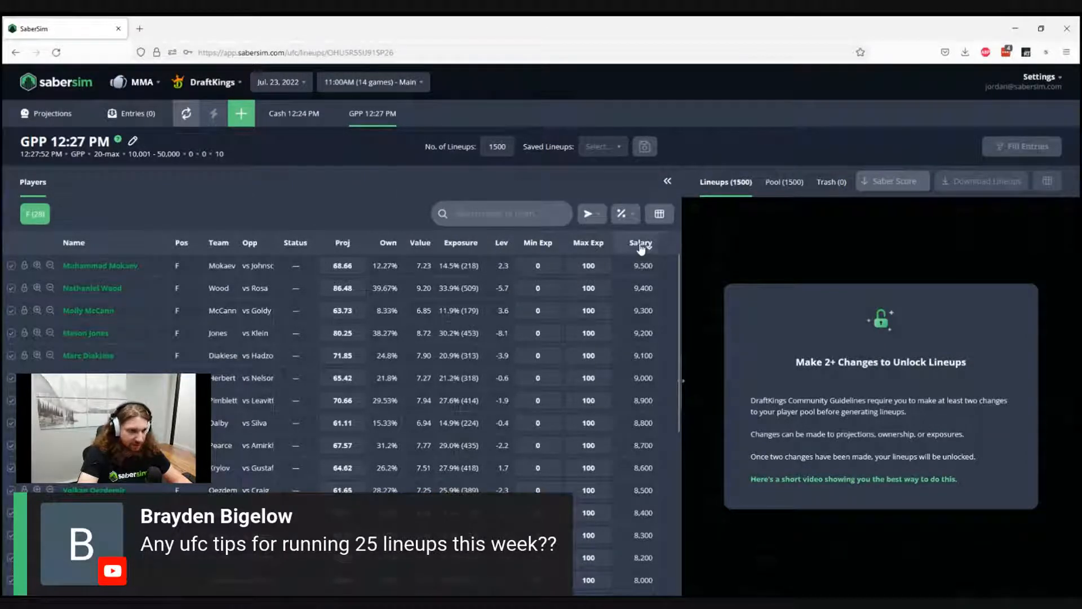
{"action": "left_click_drag", "start_coordinate": [490, 265], "coordinate": [510, 264]}
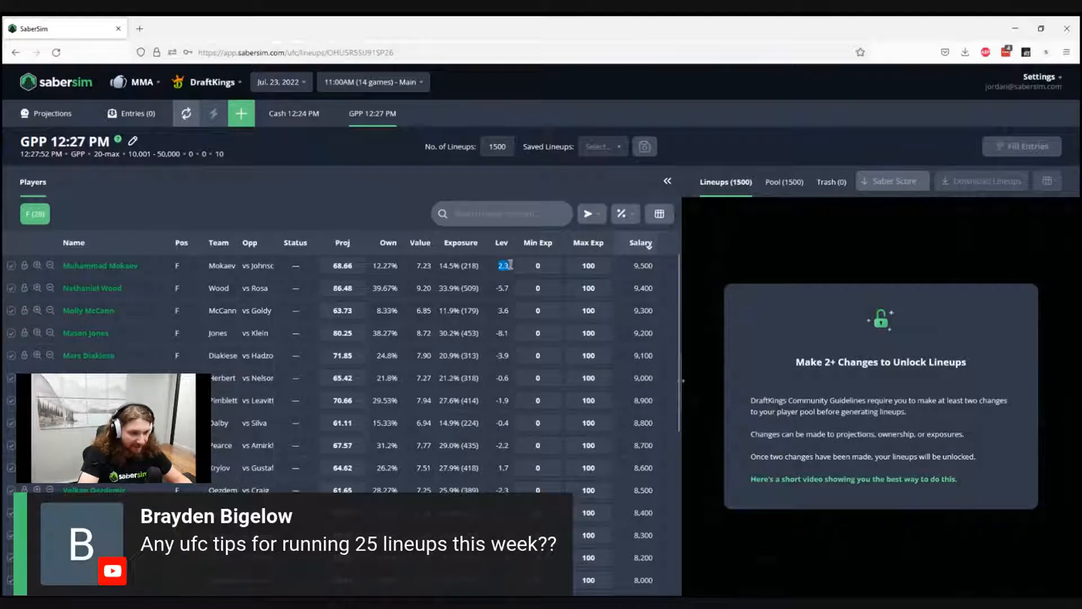
{"action": "left_click", "coordinate": [513, 264]}
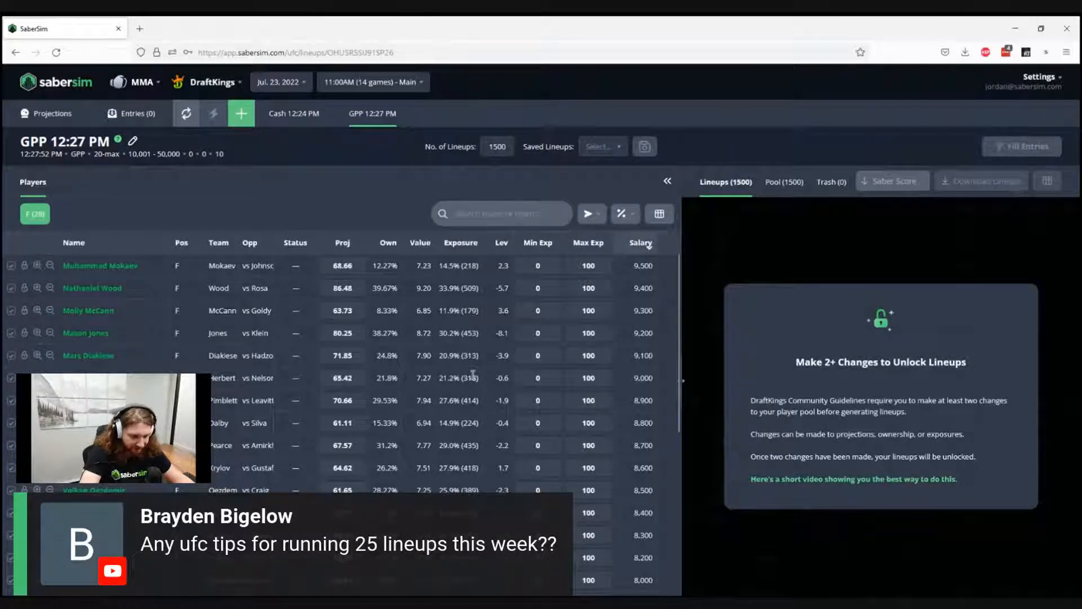
Step: Review the most over-owned and under-owned fighters by sorting on leverage in both directions and on highest salary
{"action": "left_click", "coordinate": [500, 248]}
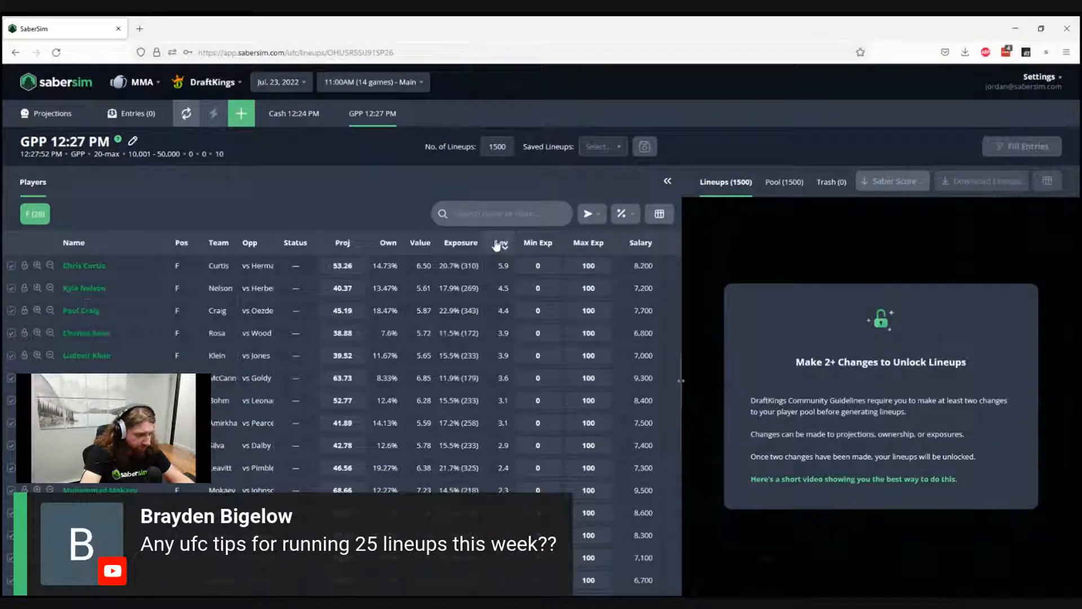
{"action": "left_click", "coordinate": [496, 245]}
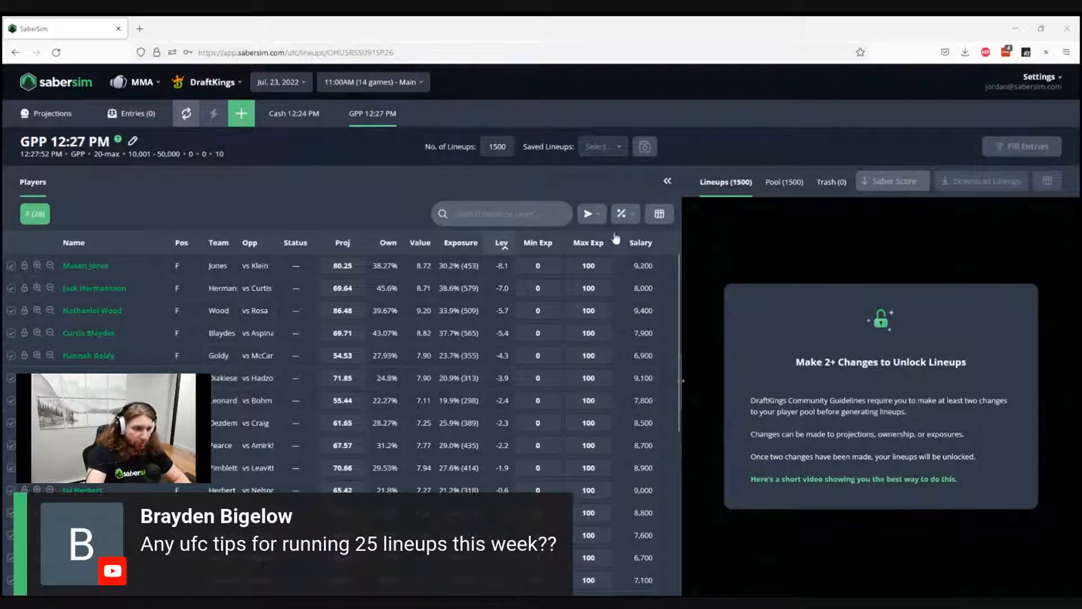
{"action": "left_click", "coordinate": [502, 243]}
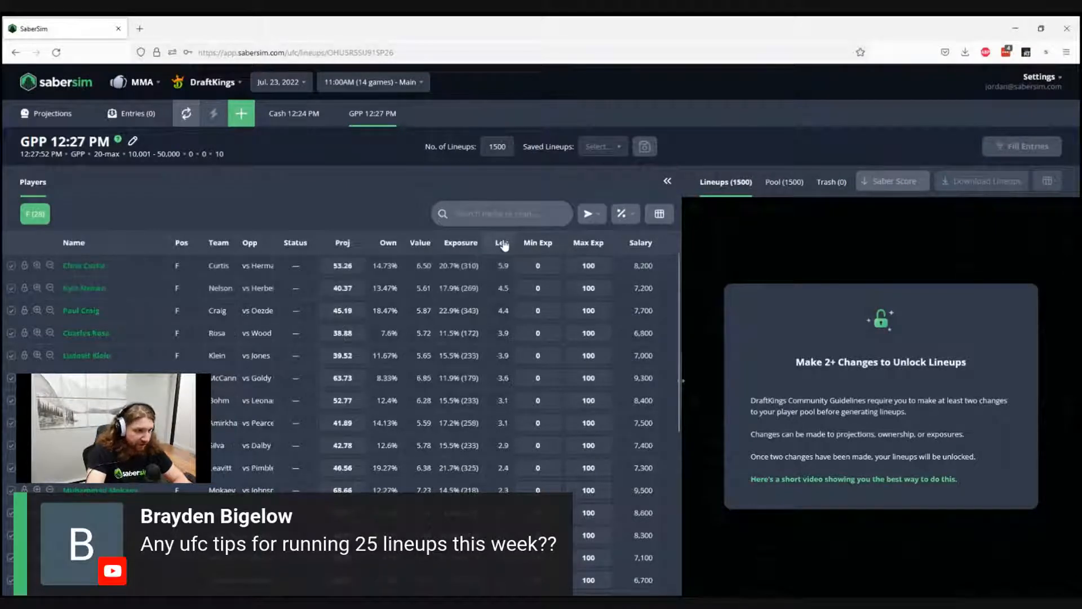
{"action": "mouse_move", "coordinate": [343, 266]}
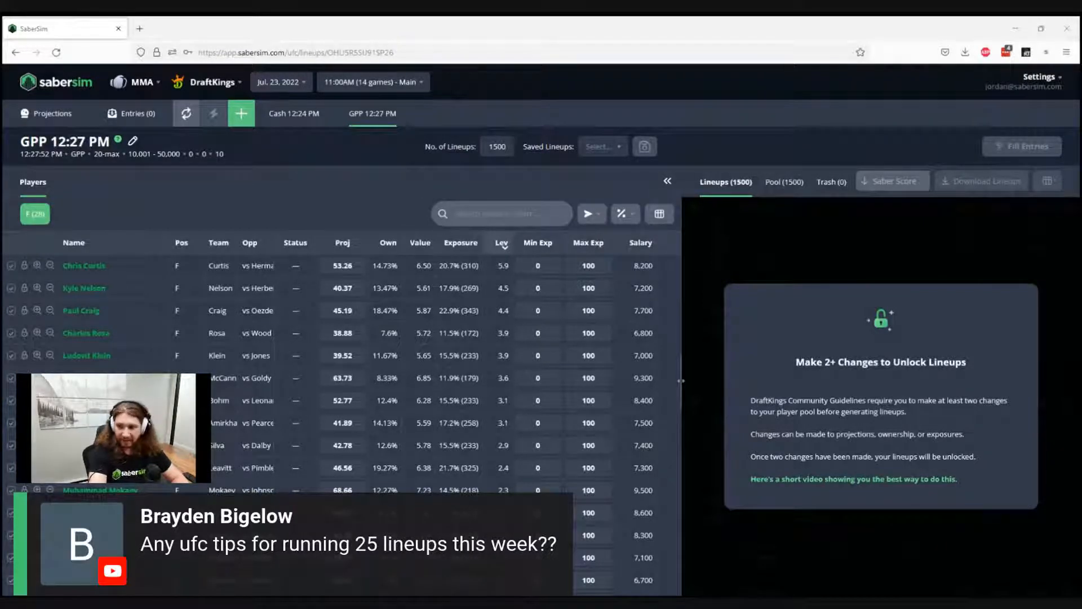
{"action": "left_click", "coordinate": [641, 248]}
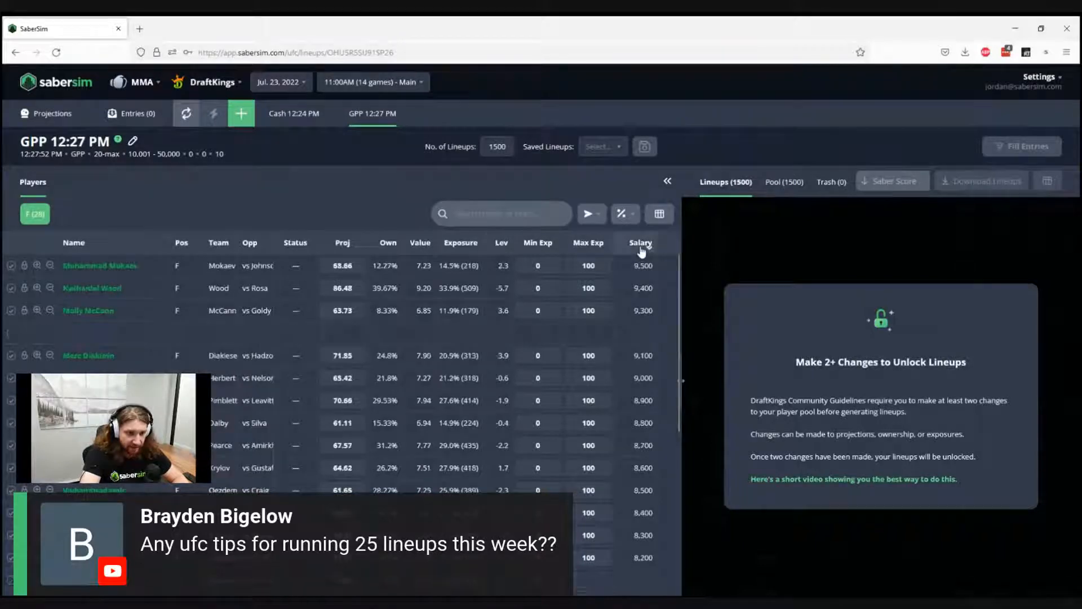
Step: Add the Win% column to the player table and place it directly after Exposure
{"action": "left_click", "coordinate": [659, 213]}
{"action": "scroll", "coordinate": [524, 357], "scroll_direction": "down", "scroll_amount": 10}
{"action": "scroll", "coordinate": [459, 350], "scroll_direction": "up", "scroll_amount": 3}
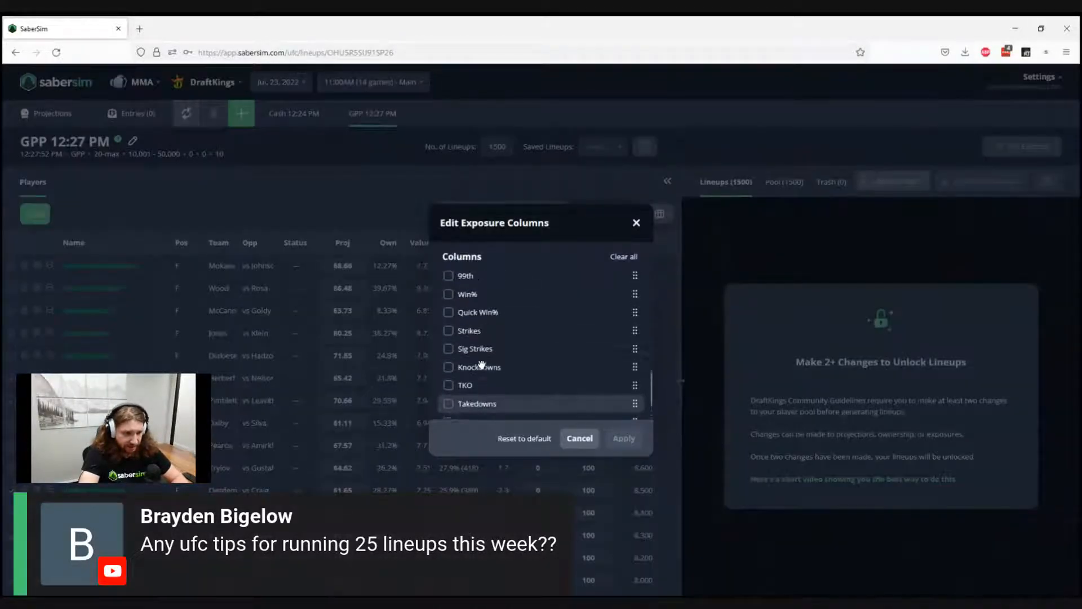
{"action": "left_click", "coordinate": [449, 308]}
{"action": "left_click", "coordinate": [624, 438]}
{"action": "left_click_drag", "start_coordinate": [668, 242], "coordinate": [513, 243]}
Step: Sort the fighters by lowest leverage and check Hannah Goldy's leverage and ownership
{"action": "left_click", "coordinate": [543, 243]}
{"action": "left_click", "coordinate": [544, 244]}
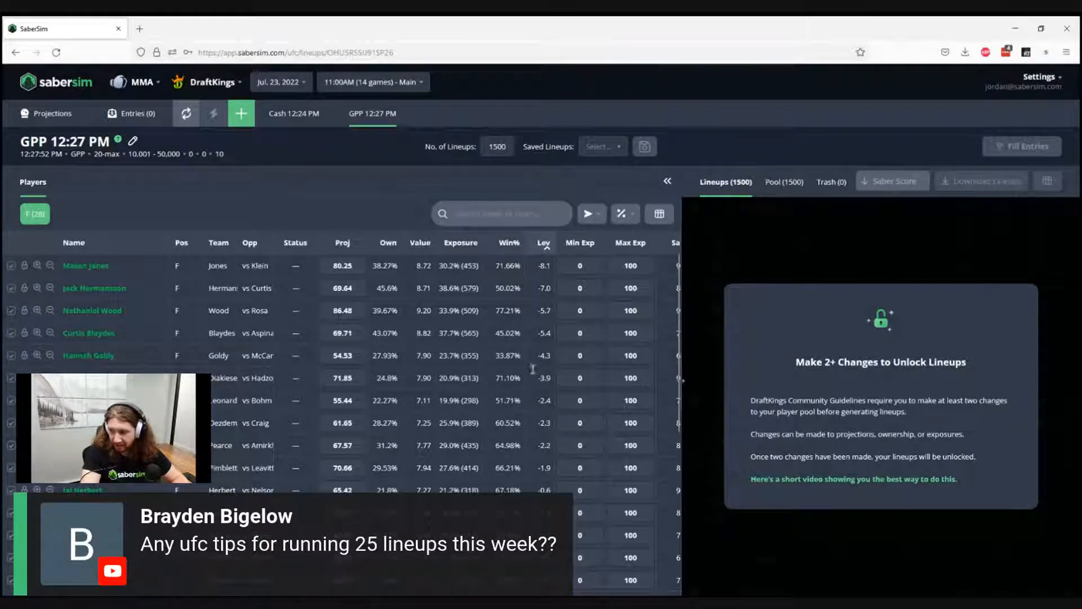
{"action": "left_click_drag", "start_coordinate": [534, 355], "coordinate": [549, 351]}
{"action": "left_click", "coordinate": [549, 352]}
{"action": "left_click_drag", "start_coordinate": [399, 357], "coordinate": [374, 356]}
{"action": "left_click", "coordinate": [374, 356]}
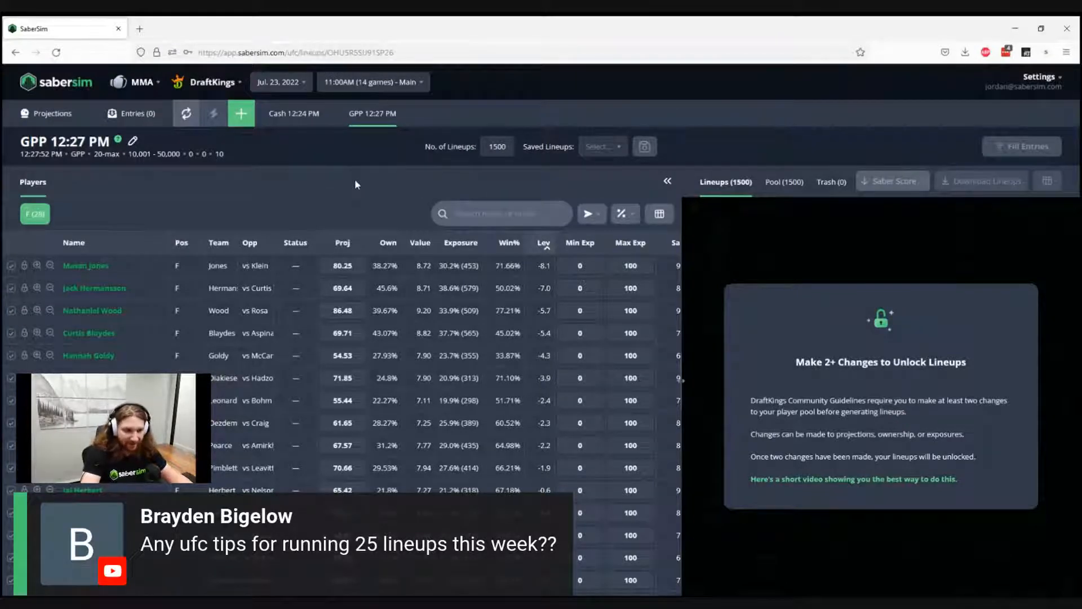
Step: Sort the fighters by highest Win% and by highest leverage, and check Molly McCann's leverage
{"action": "left_click", "coordinate": [503, 244]}
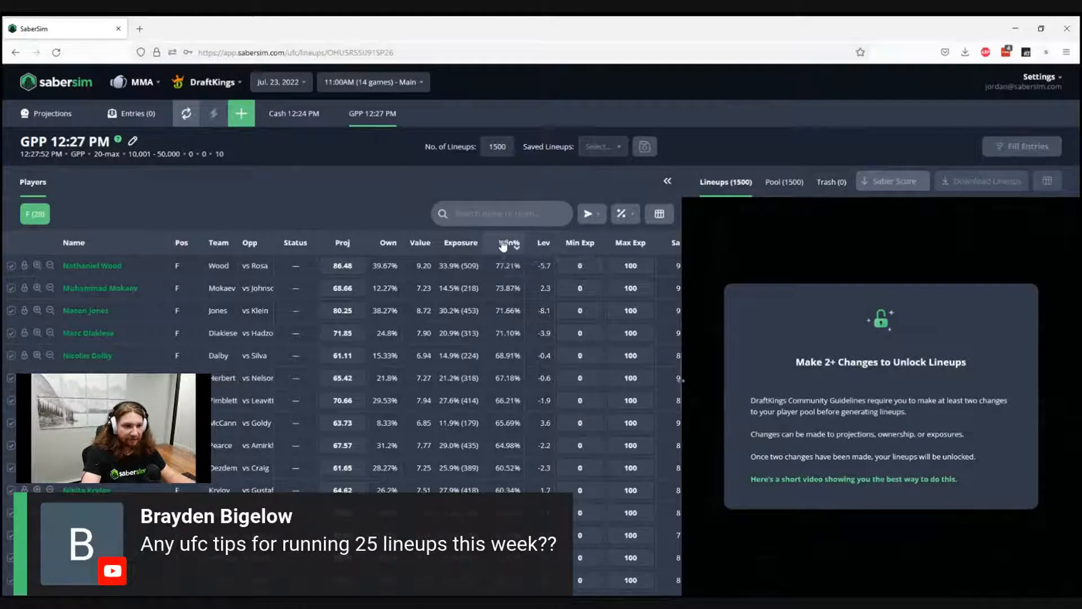
{"action": "left_click", "coordinate": [537, 246]}
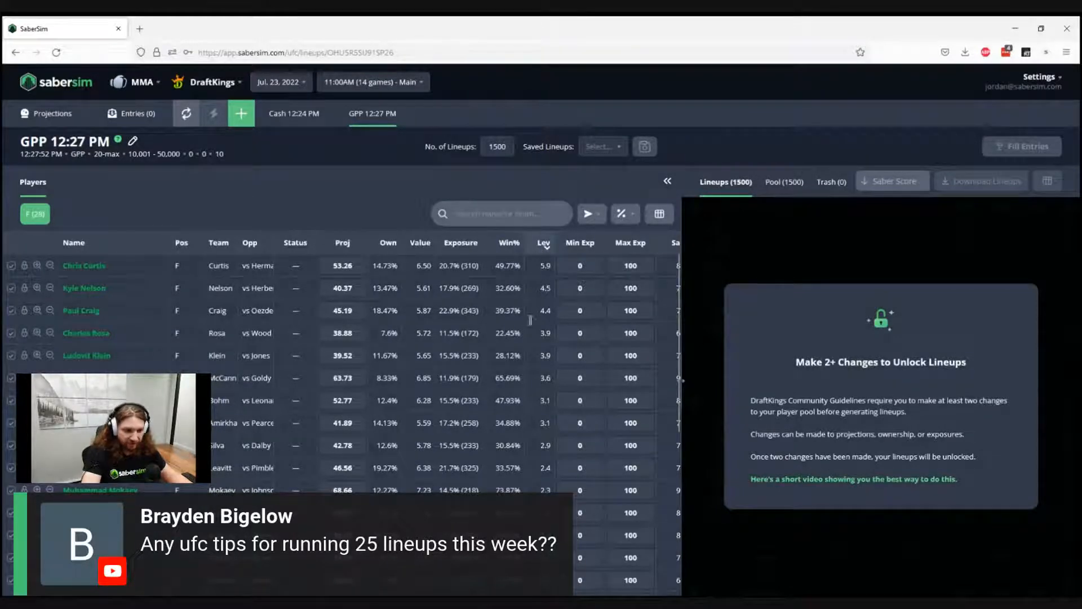
{"action": "left_click_drag", "start_coordinate": [541, 379], "coordinate": [550, 380]}
{"action": "left_click", "coordinate": [549, 380]}
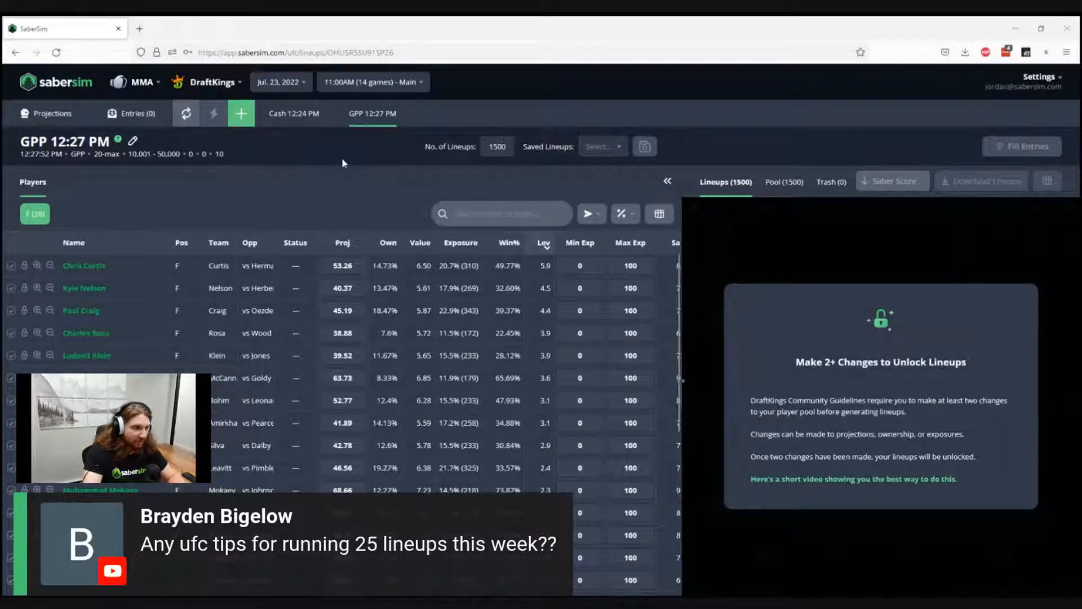
Step: Begin a new GPP build and reselect the 20-max entry limit to load Correlation 2, Ownership Fade 2 and a pool size of 500
{"action": "left_click", "coordinate": [241, 113]}
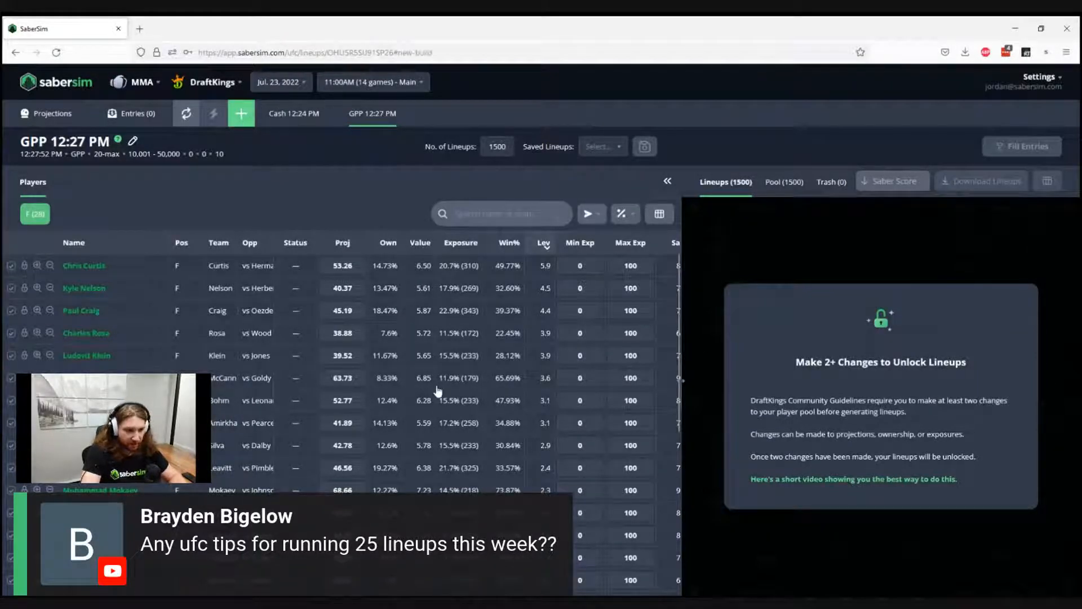
{"action": "left_click", "coordinate": [462, 245]}
{"action": "left_click", "coordinate": [499, 248]}
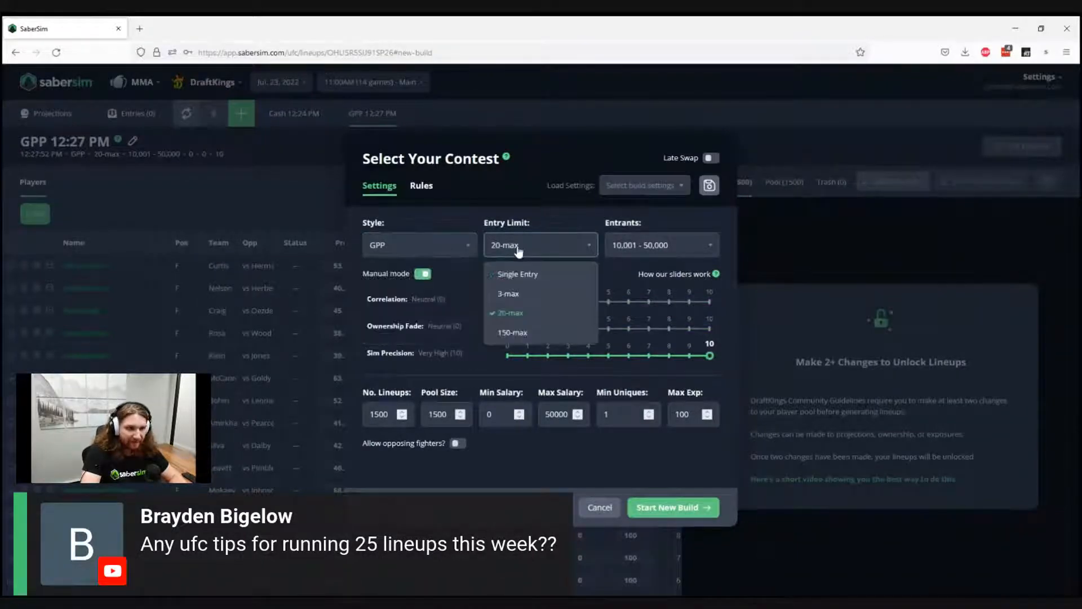
{"action": "left_click", "coordinate": [510, 332]}
{"action": "left_click", "coordinate": [547, 249]}
{"action": "left_click", "coordinate": [527, 313]}
Step: Set the number of lineups to 25 and start the 20-max GPP build
{"action": "double_click", "coordinate": [378, 413]}
{"action": "type", "text": "20"}
{"action": "key", "text": "BackSpace"}
{"action": "type", "text": "5"}
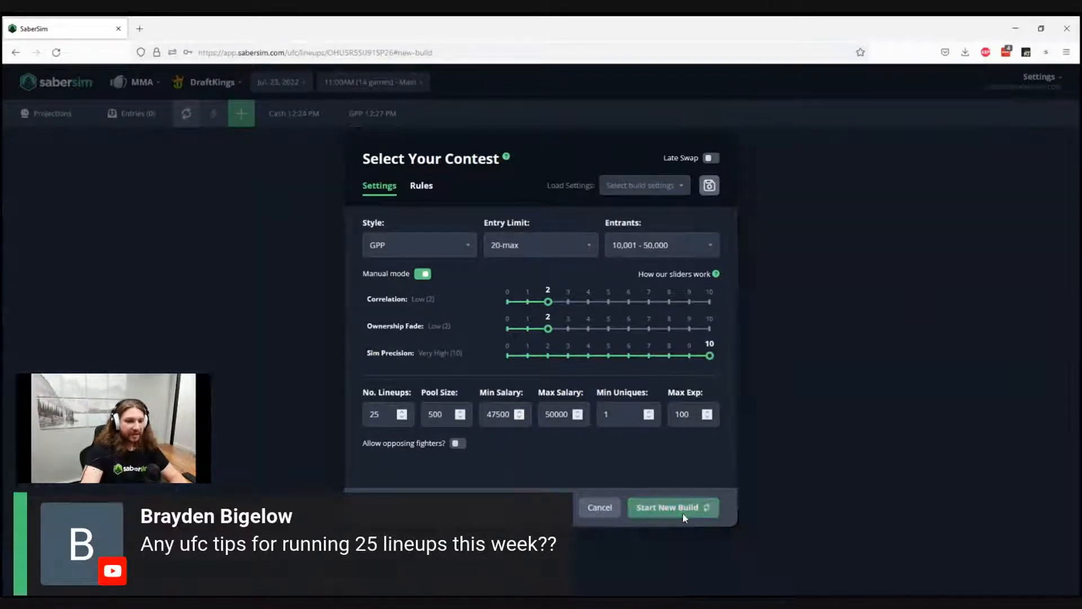
{"action": "left_click", "coordinate": [682, 512]}
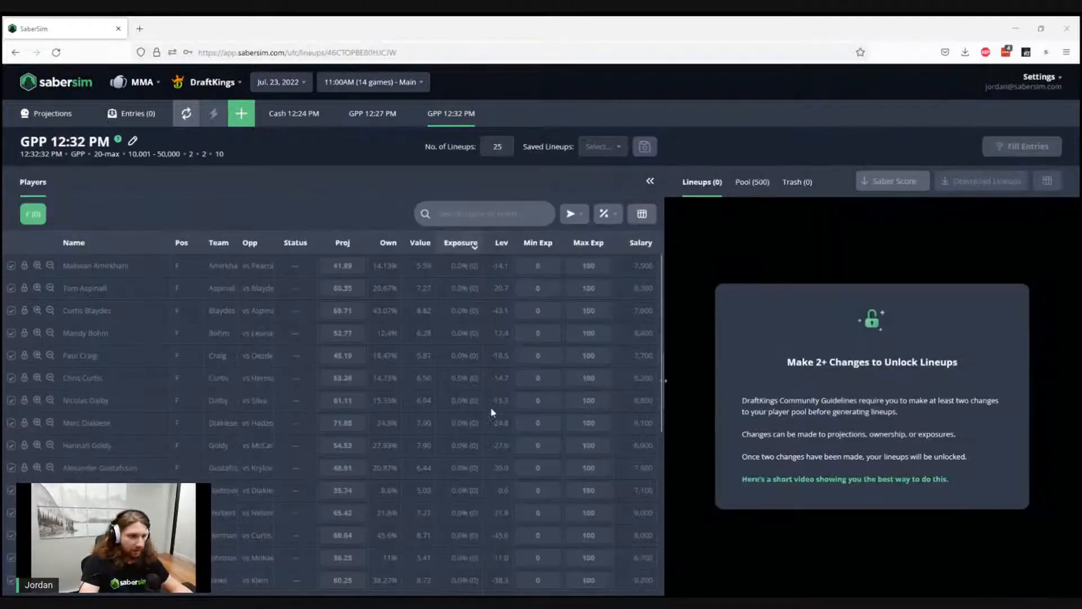
Step: Unlock the lineups by lowering the projections of Nathaniel Wood to 86.4 and Jack Hermansson to 69.6
{"action": "mouse_move", "coordinate": [325, 269]}
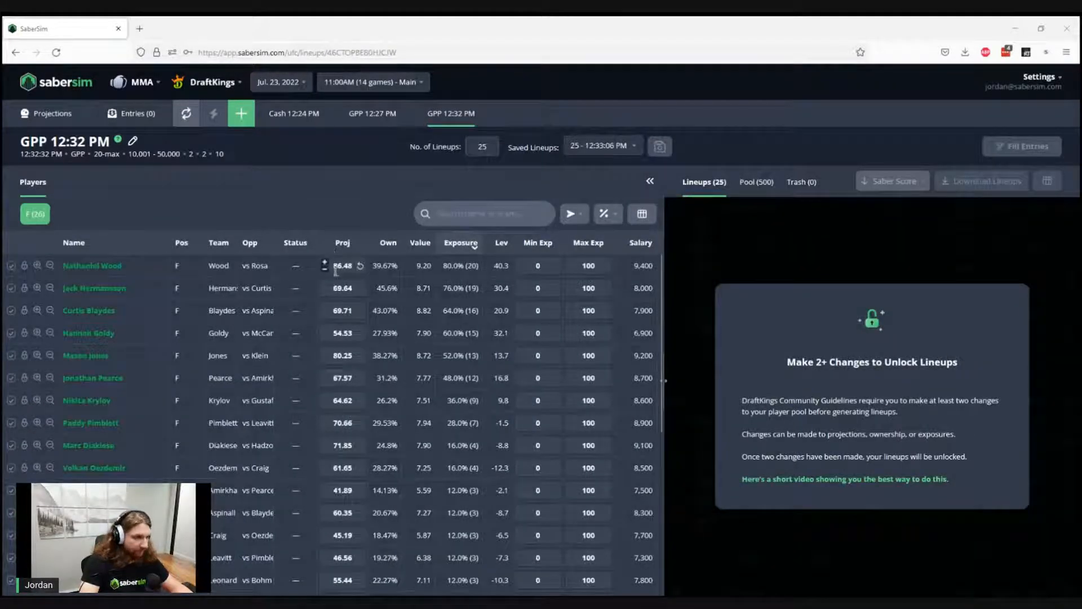
{"action": "left_click", "coordinate": [325, 270]}
{"action": "left_click", "coordinate": [325, 293]}
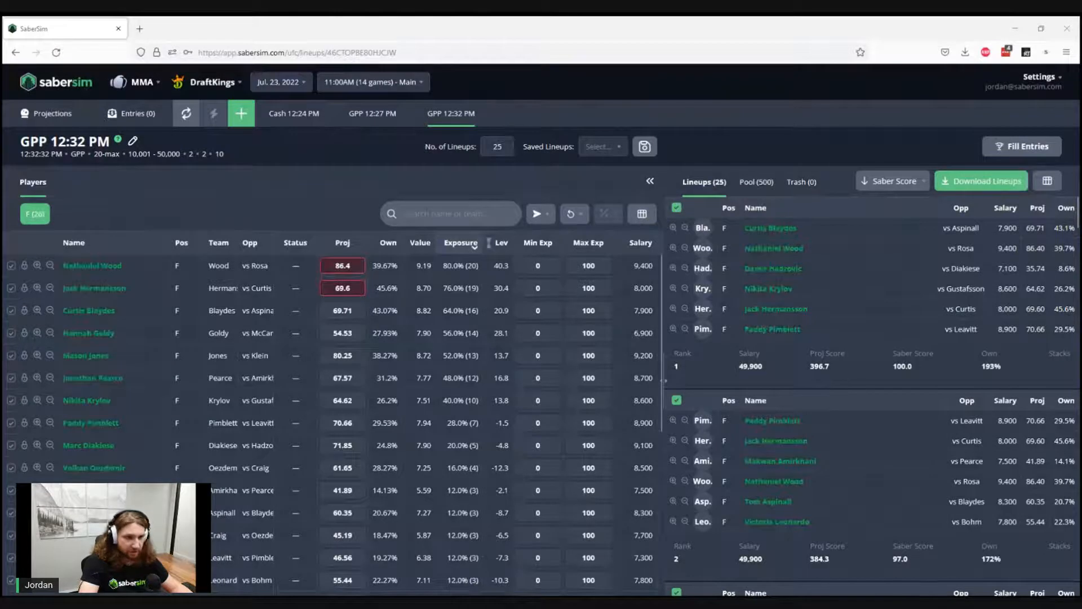
Step: Sort by highest salary and set maximum exposures of 20 for Nathaniel Wood, 20 for Mason Jones and 25 for Jack Hermansson
{"action": "left_click", "coordinate": [651, 243]}
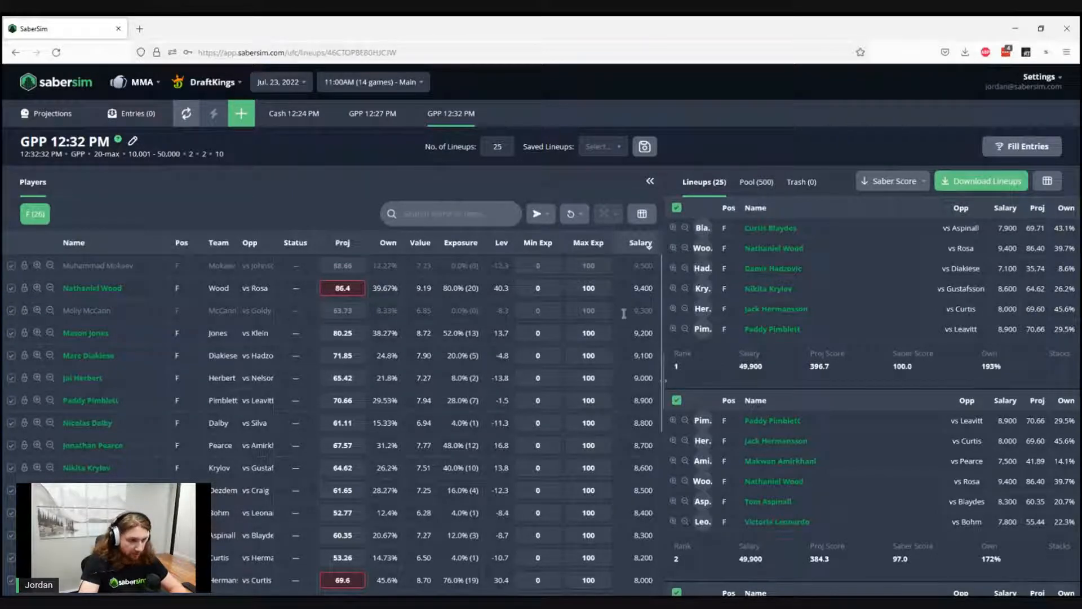
{"action": "double_click", "coordinate": [594, 290]}
{"action": "type", "text": "20"}
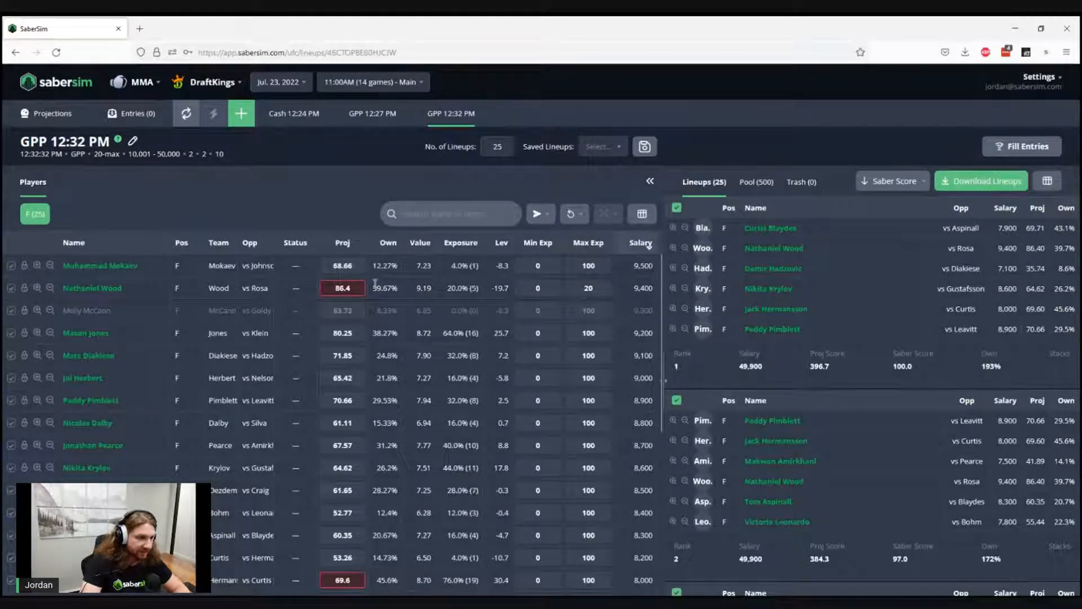
{"action": "left_click", "coordinate": [588, 333]}
{"action": "type", "text": "20"}
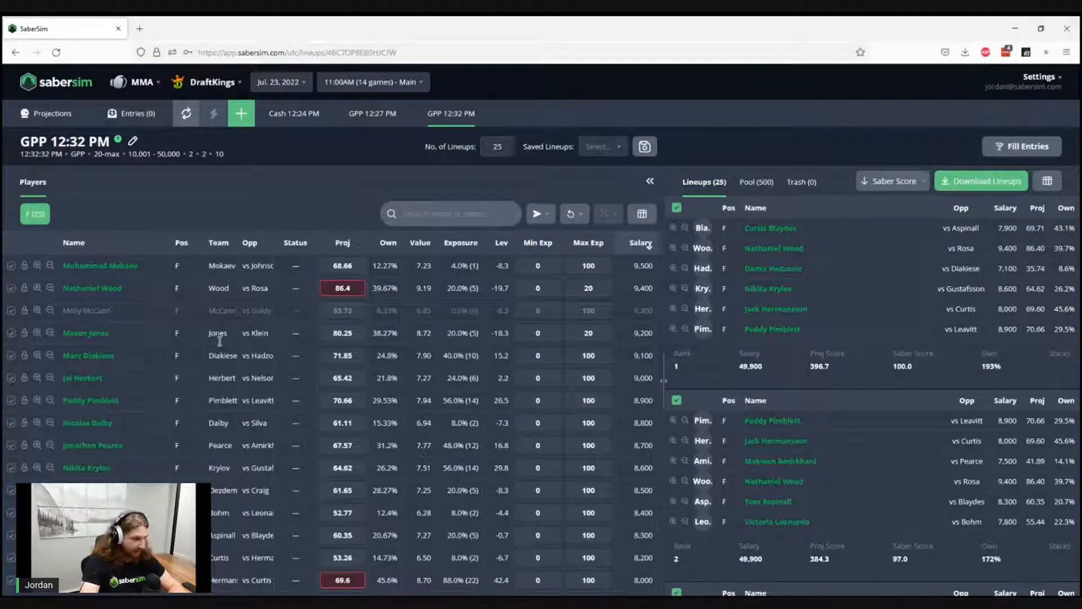
{"action": "double_click", "coordinate": [590, 580]}
{"action": "type", "text": "25"}
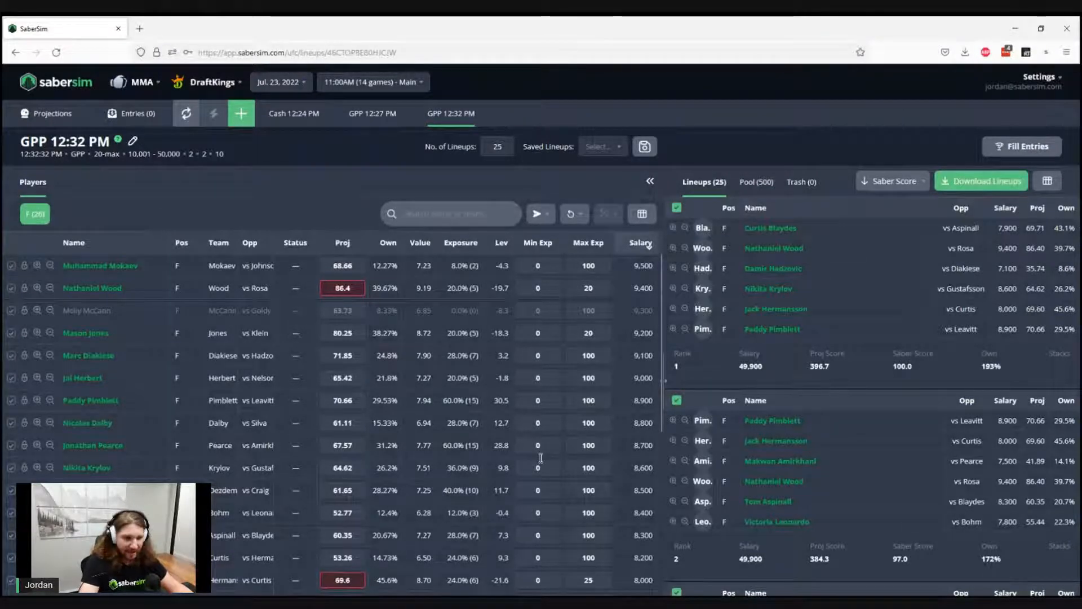
Step: Set minimum exposures of 30 for Chris Curtis, 25 for Muhammad Mokaev and 20 for Molly McCann
{"action": "left_click", "coordinate": [414, 218]}
{"action": "type", "text": "curtis"}
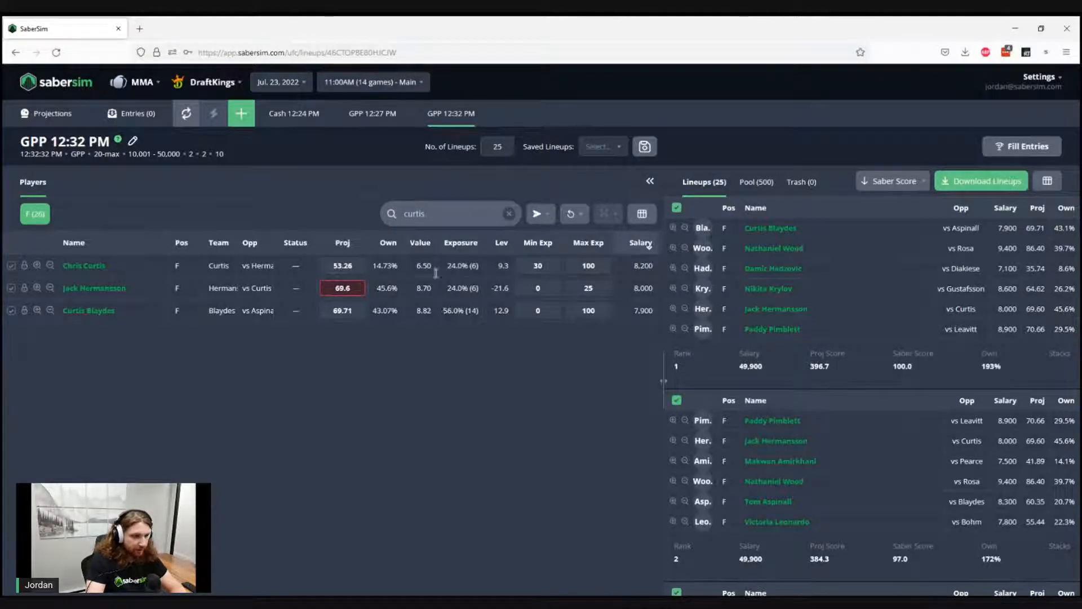
{"action": "double_click", "coordinate": [466, 213]}
{"action": "key", "text": "BackSpace"}
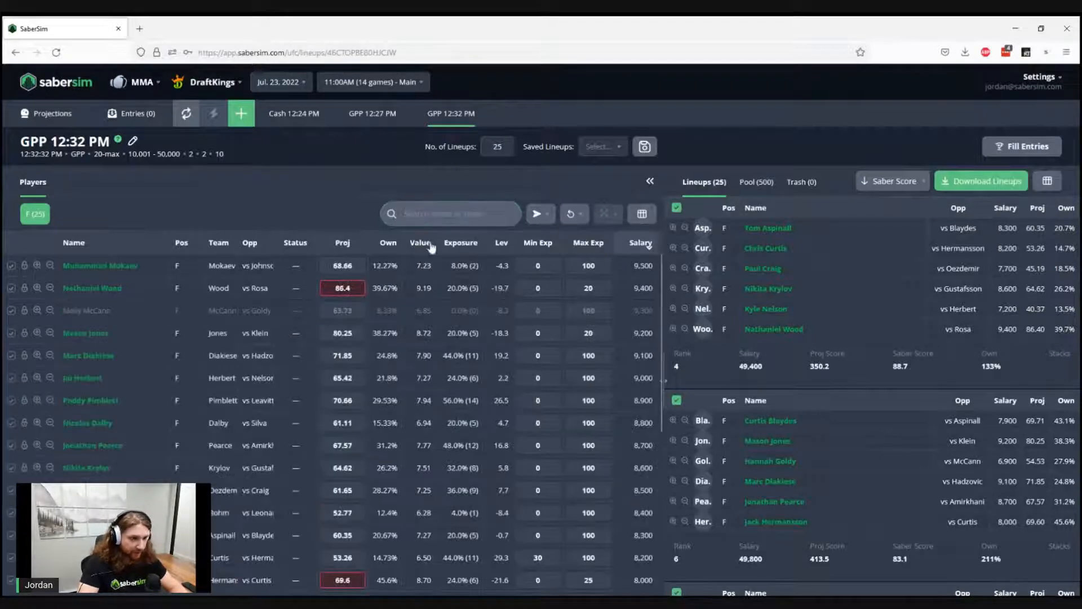
{"action": "left_click", "coordinate": [544, 265]}
{"action": "type", "text": "25"}
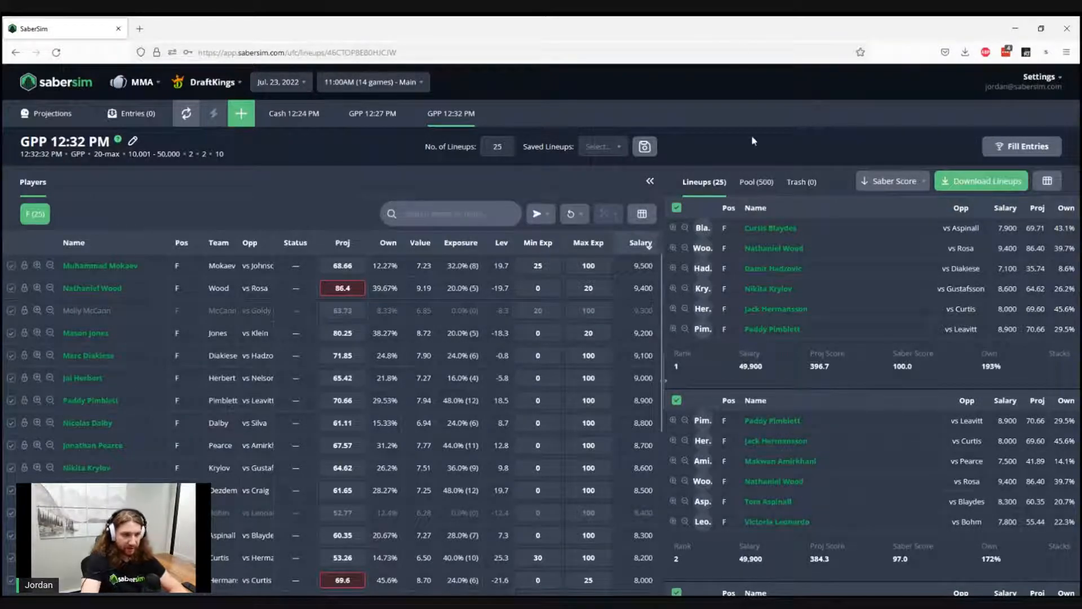
Step: Sort the fighters by highest exposure and add the Win% column between Exposure and leverage
{"action": "left_click", "coordinate": [466, 242]}
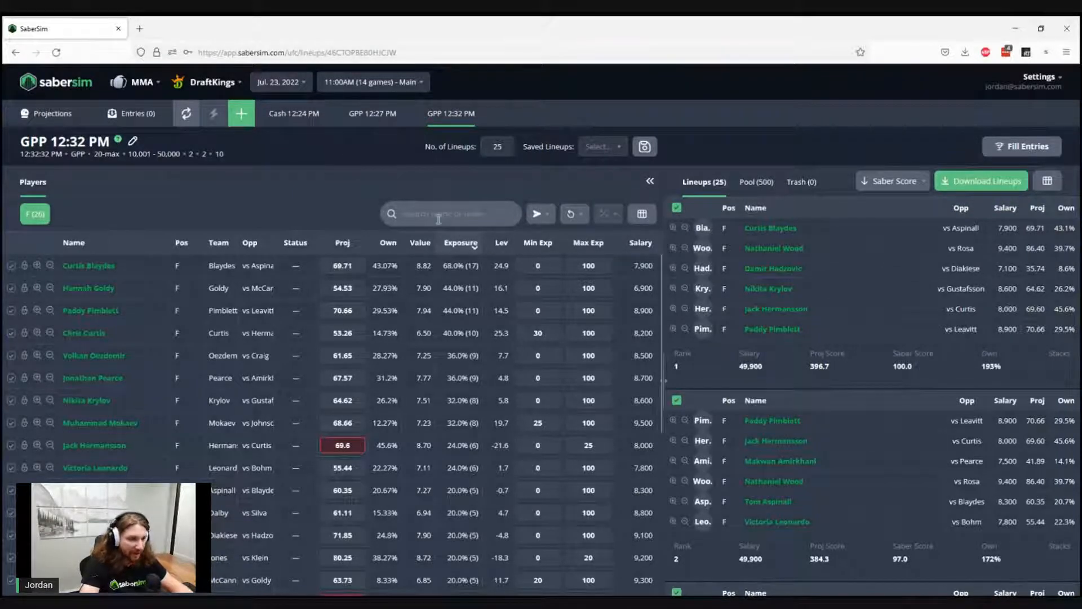
{"action": "left_click", "coordinate": [642, 214]}
{"action": "scroll", "coordinate": [538, 327], "scroll_direction": "down", "scroll_amount": 5}
{"action": "scroll", "coordinate": [449, 353], "scroll_direction": "up", "scroll_amount": 2}
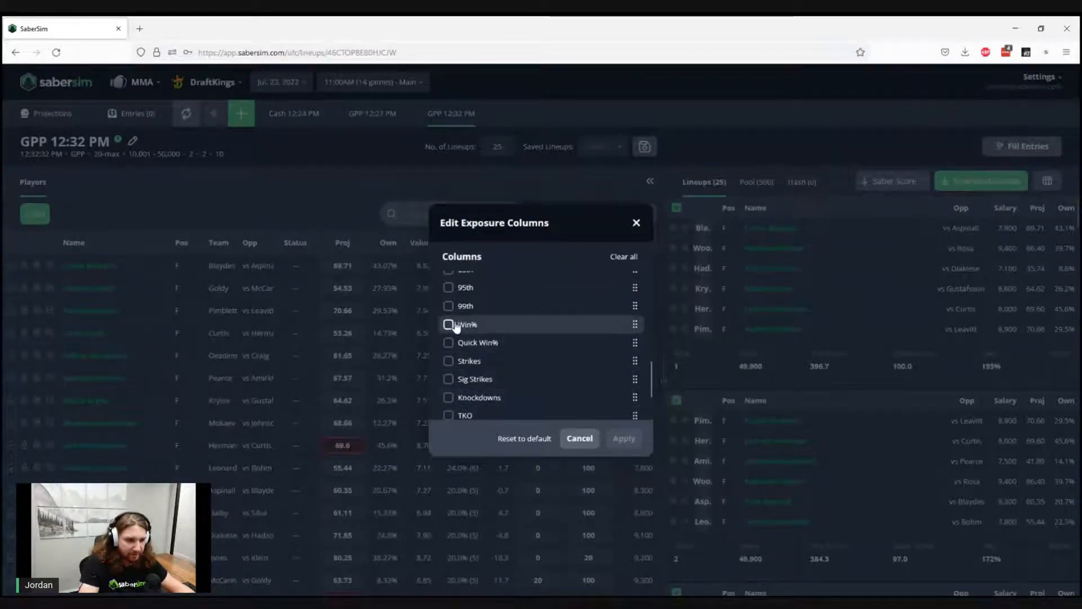
{"action": "left_click", "coordinate": [448, 325]}
{"action": "left_click", "coordinate": [627, 442]}
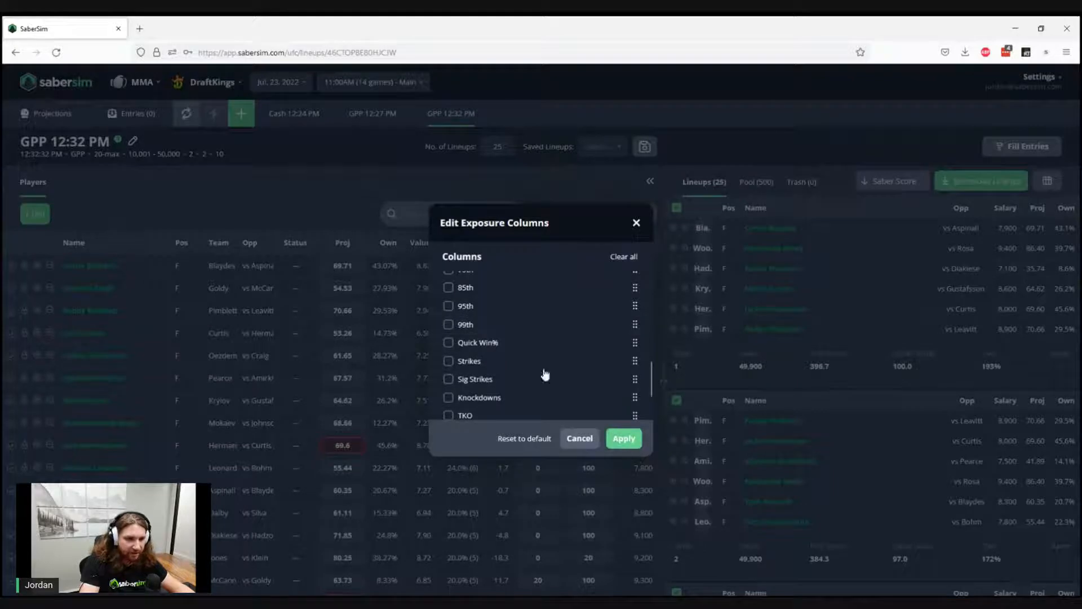
{"action": "left_click_drag", "start_coordinate": [668, 242], "coordinate": [507, 245]}
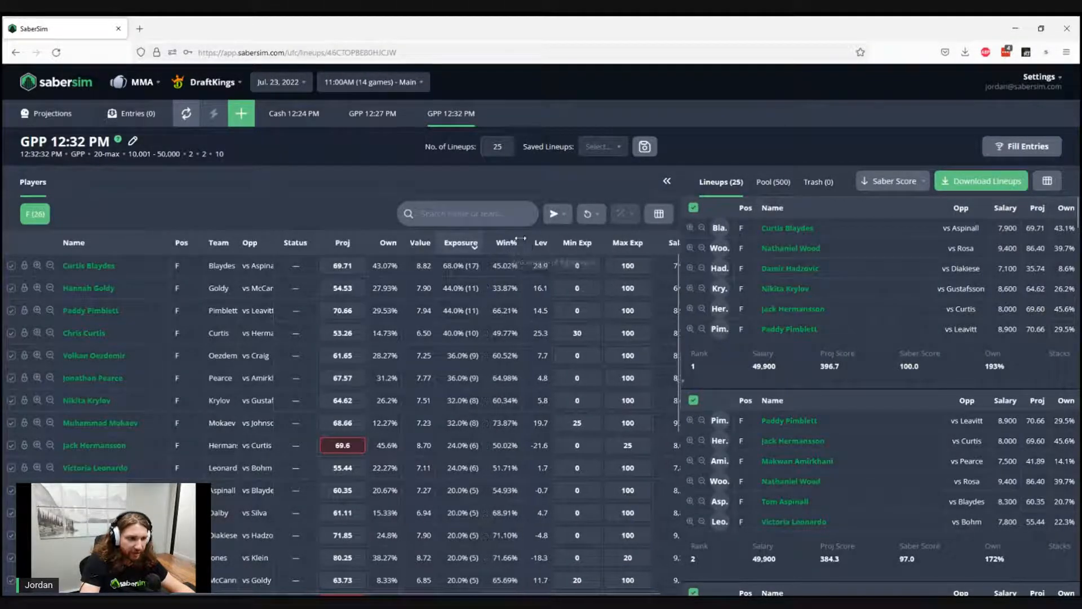
Step: Sort the fighters by lowest Win% and set Hannah Goldy's maximum exposure to 25
{"action": "left_click", "coordinate": [508, 245]}
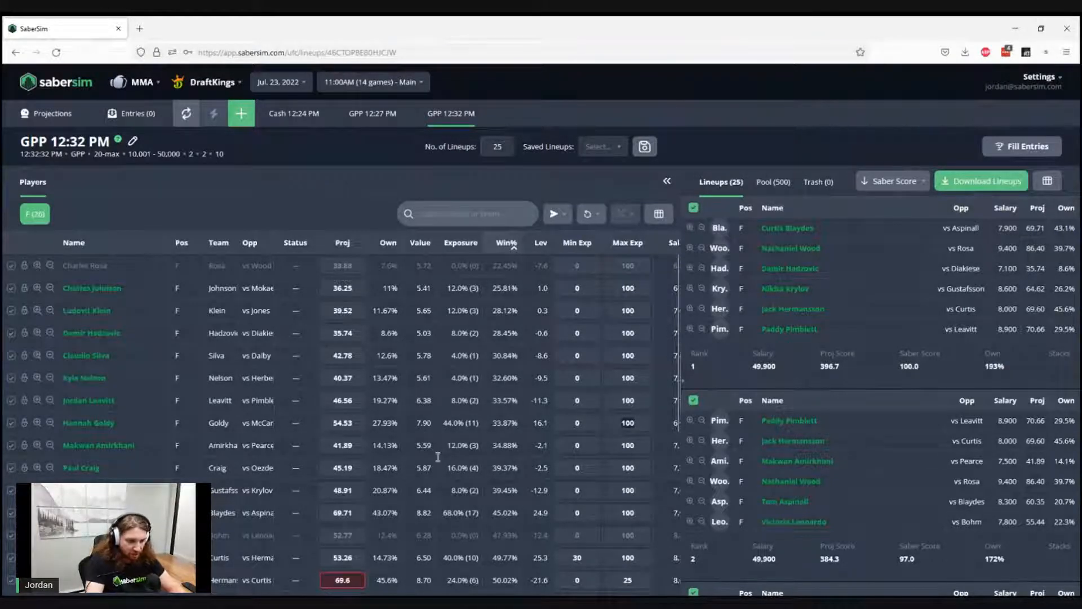
{"action": "type", "text": "25"}
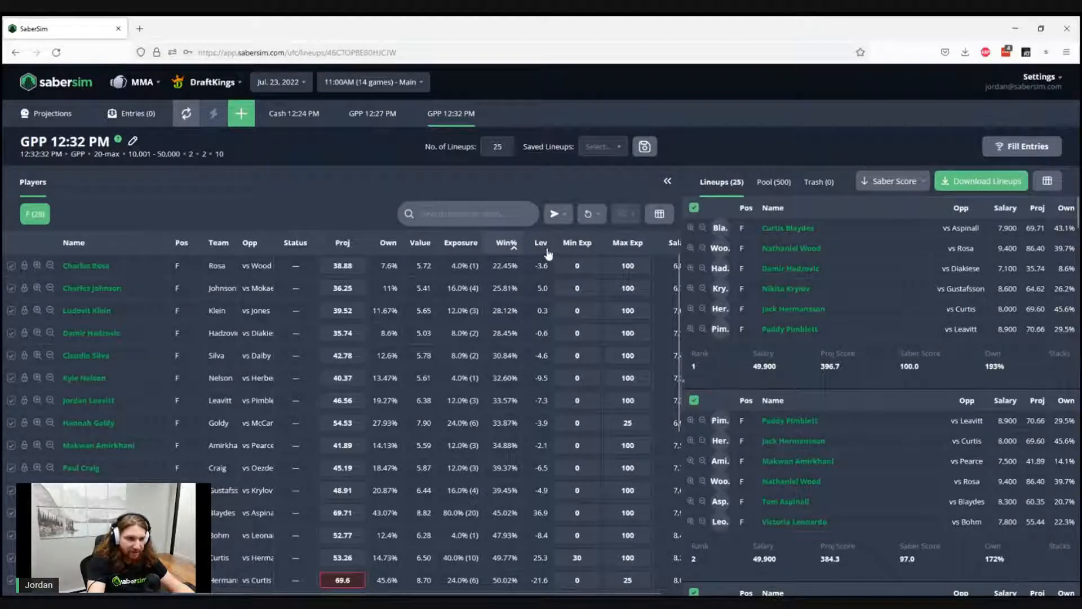
Step: Move the Salary column between Win% and leverage and set Curtis Blaydes's maximum exposure to 45
{"action": "left_click_drag", "start_coordinate": [674, 243], "coordinate": [540, 248]}
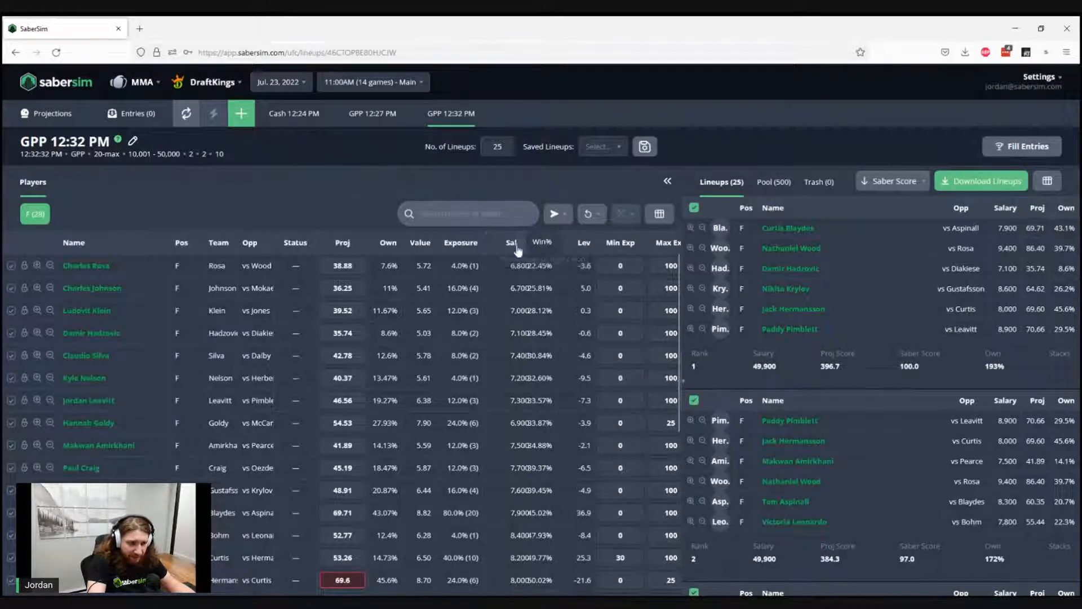
{"action": "left_click", "coordinate": [512, 248]}
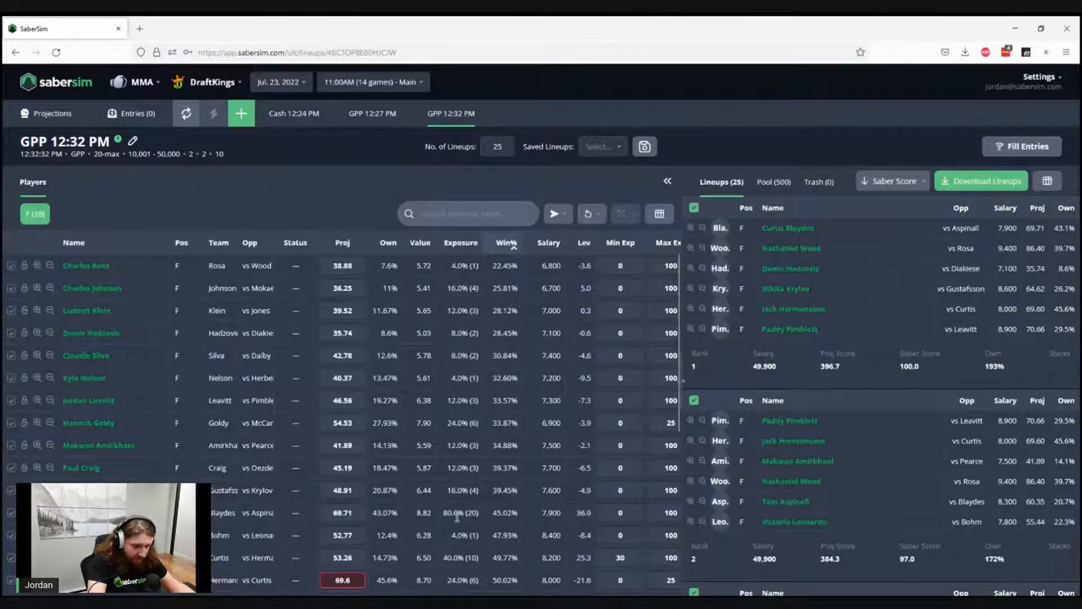
{"action": "left_click_drag", "start_coordinate": [444, 513], "coordinate": [475, 511]}
{"action": "left_click", "coordinate": [476, 511]}
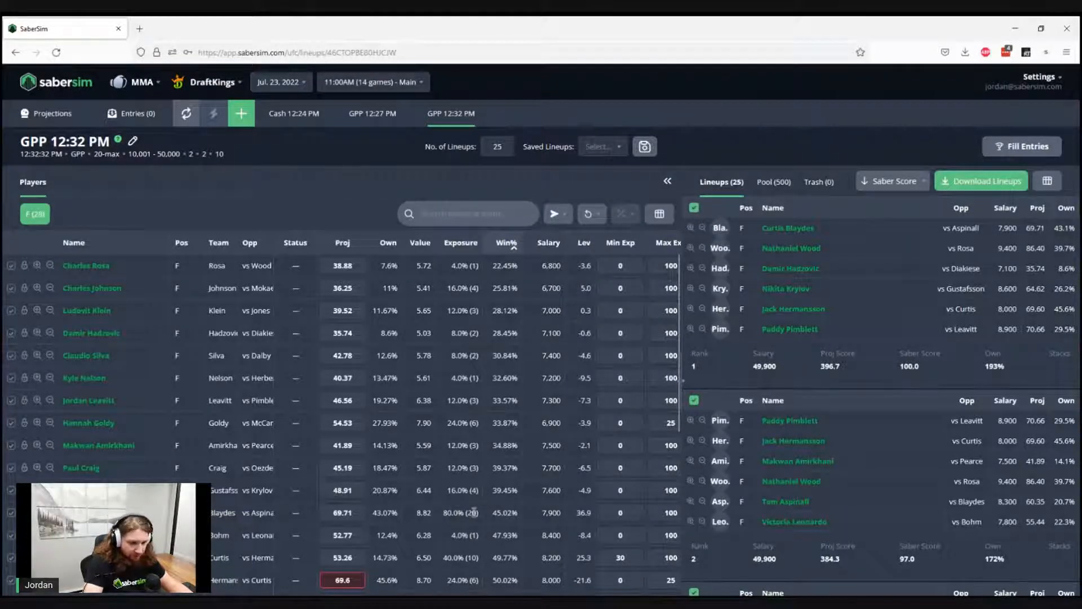
{"action": "double_click", "coordinate": [669, 512]}
{"action": "type", "text": "45"}
{"action": "key", "text": "Return"}
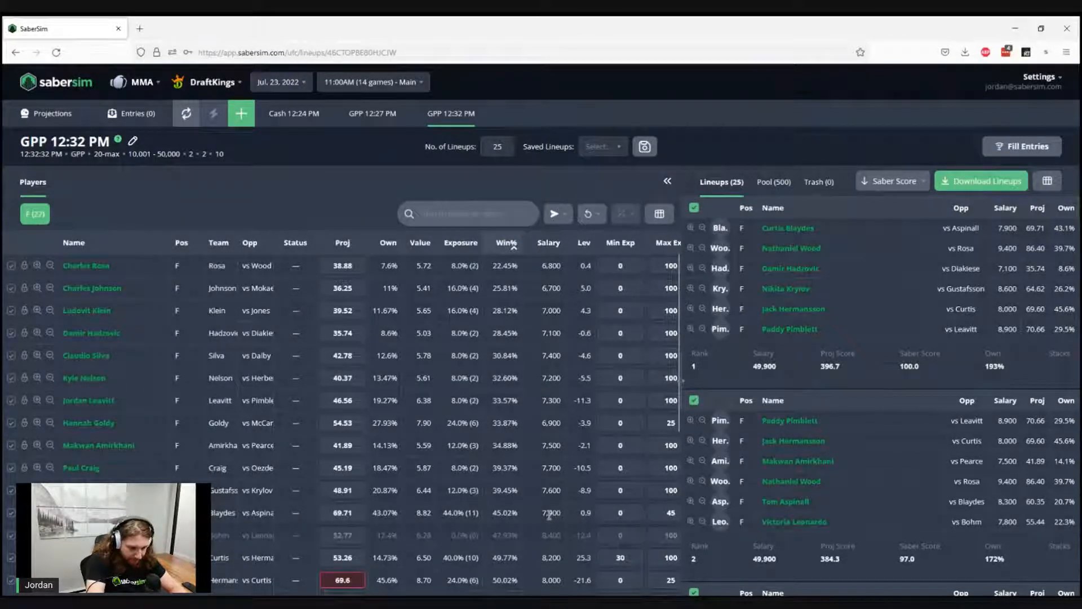
Step: Review the remaining fighters' exposures against Win%, sort by highest exposure and examine Nikita Krylov's exposure
{"action": "scroll", "coordinate": [549, 515], "scroll_direction": "down", "scroll_amount": 1}
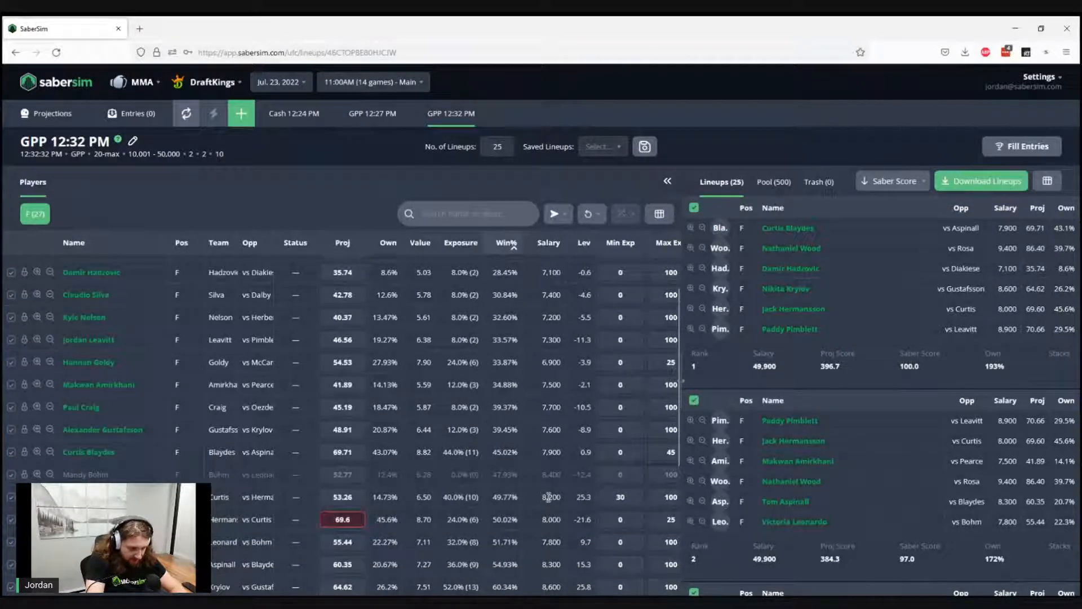
{"action": "scroll", "coordinate": [549, 497], "scroll_direction": "down", "scroll_amount": 1}
{"action": "scroll", "coordinate": [546, 496], "scroll_direction": "up", "scroll_amount": 1}
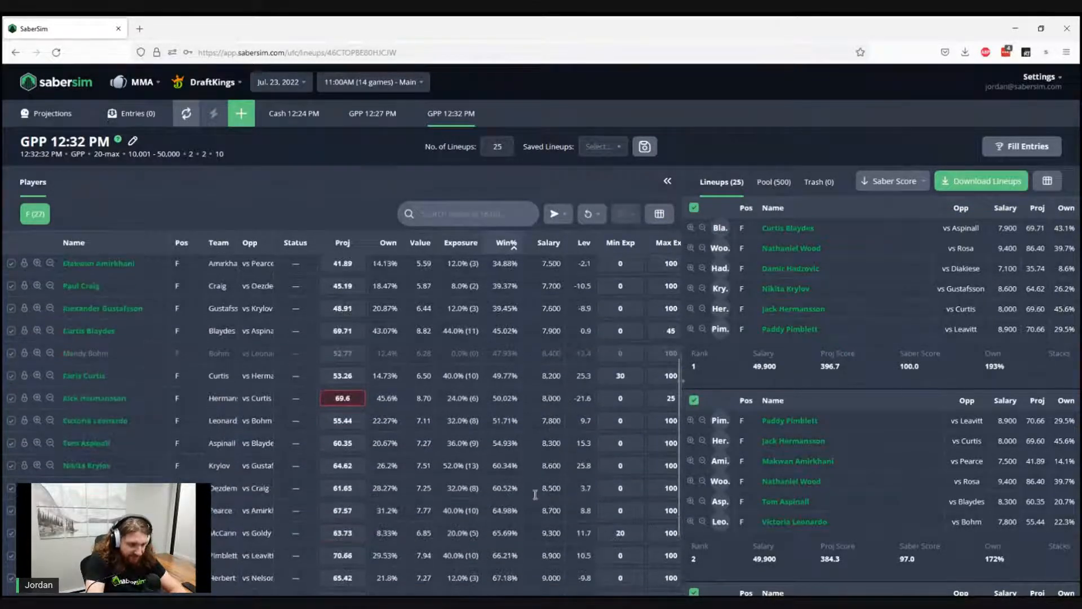
{"action": "scroll", "coordinate": [532, 490], "scroll_direction": "up", "scroll_amount": 1}
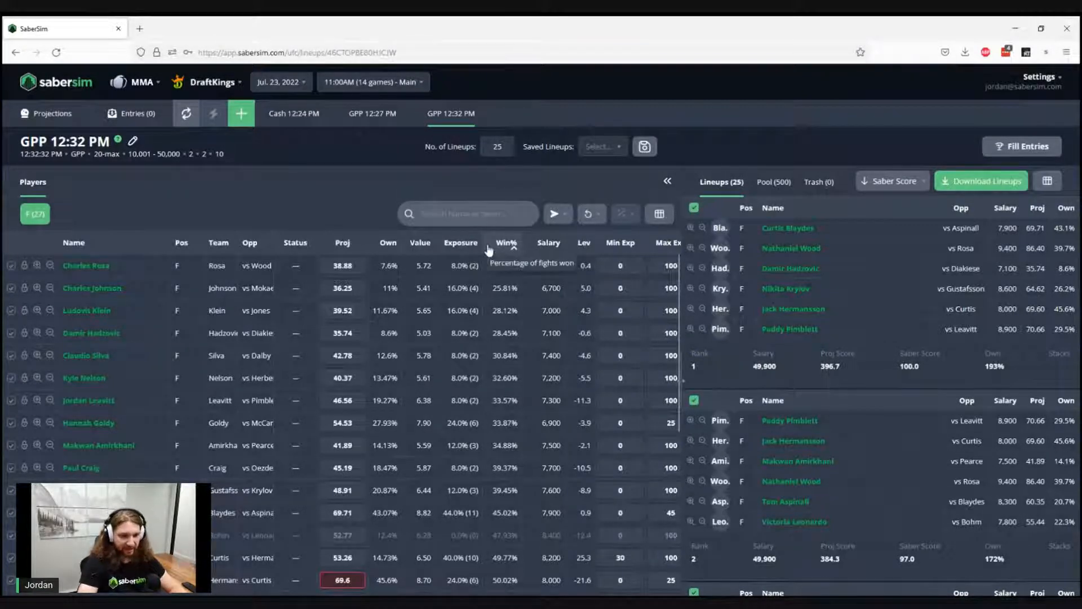
{"action": "left_click", "coordinate": [460, 242]}
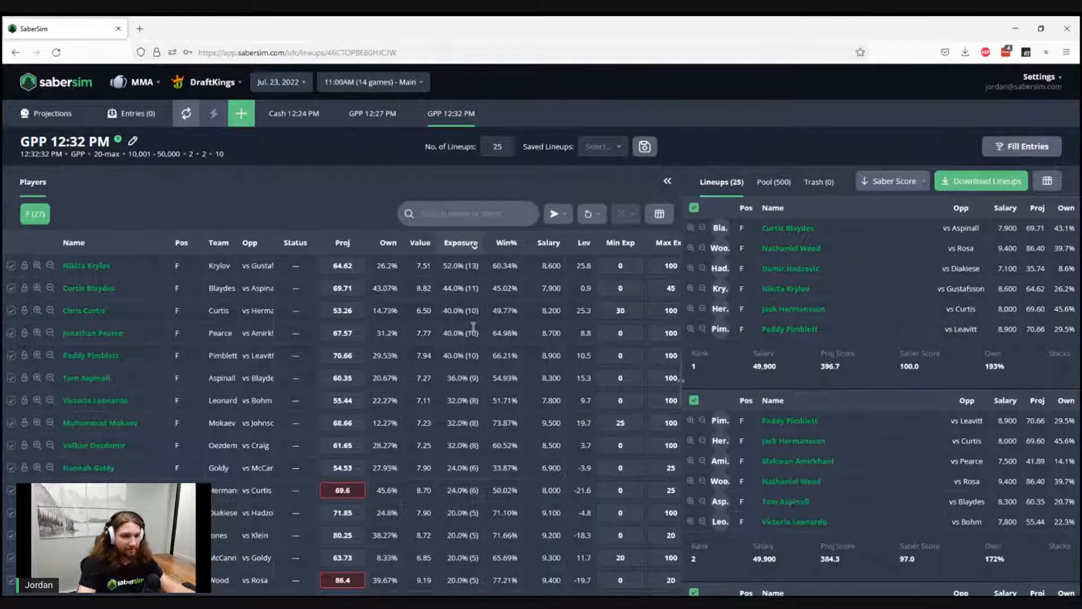
{"action": "left_click_drag", "start_coordinate": [443, 266], "coordinate": [477, 261]}
{"action": "left_click", "coordinate": [478, 261]}
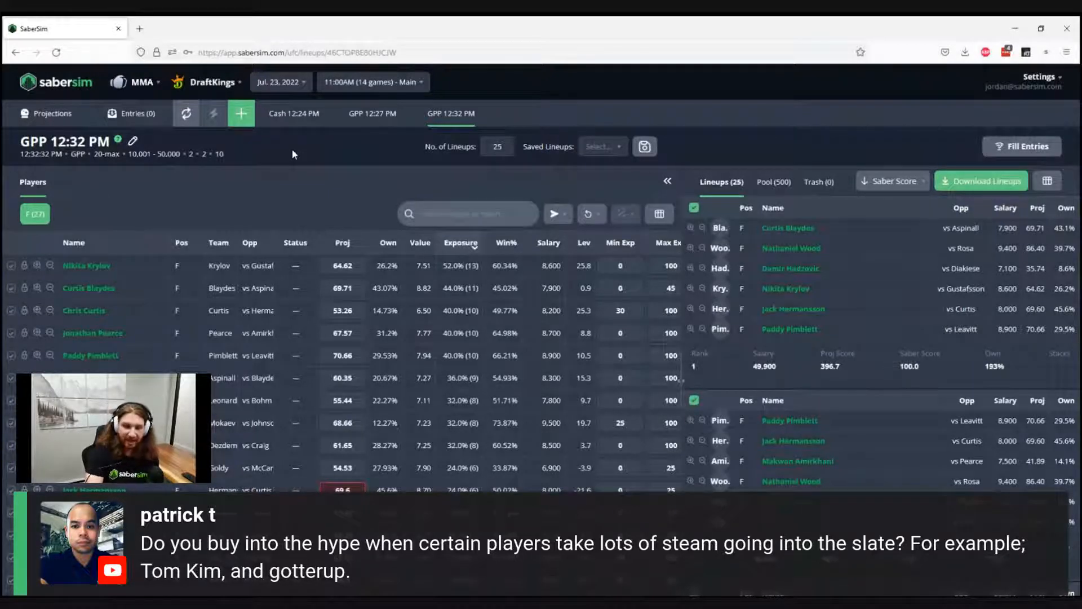
Step: Switch to golf and open the 7/21 7:50AM PGA TOUR slate to check Joohyung Kim's adjusted ownership projection
{"action": "left_click", "coordinate": [148, 89]}
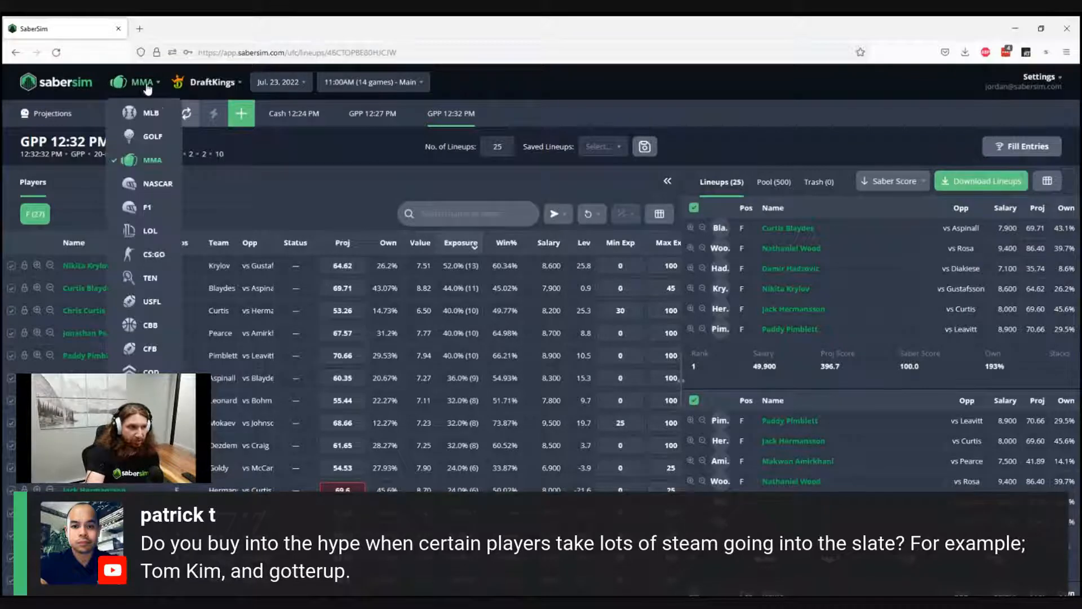
{"action": "left_click", "coordinate": [163, 138]}
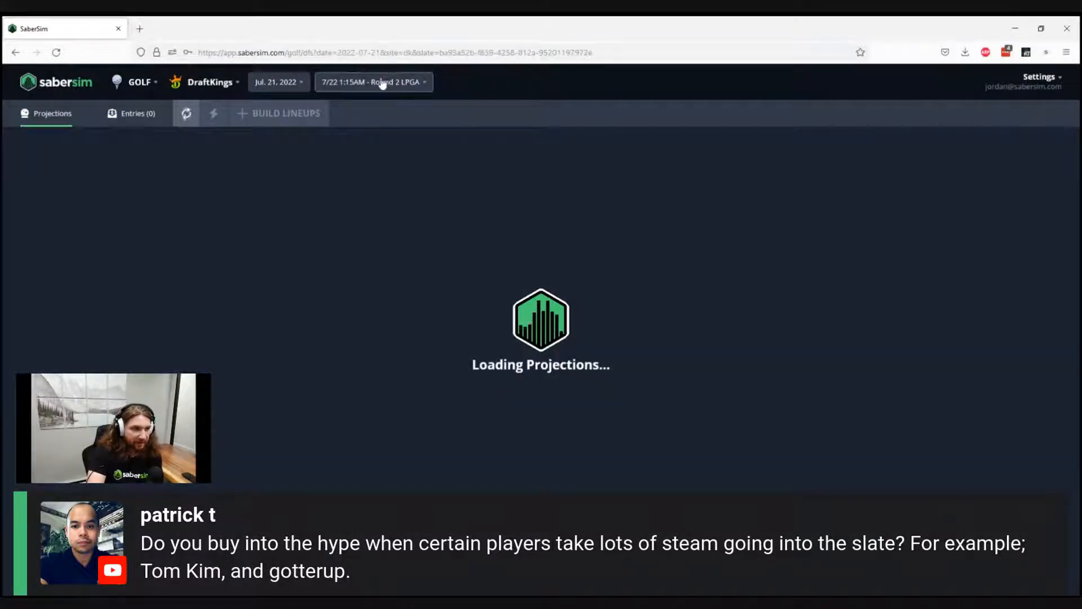
{"action": "left_click", "coordinate": [352, 84]}
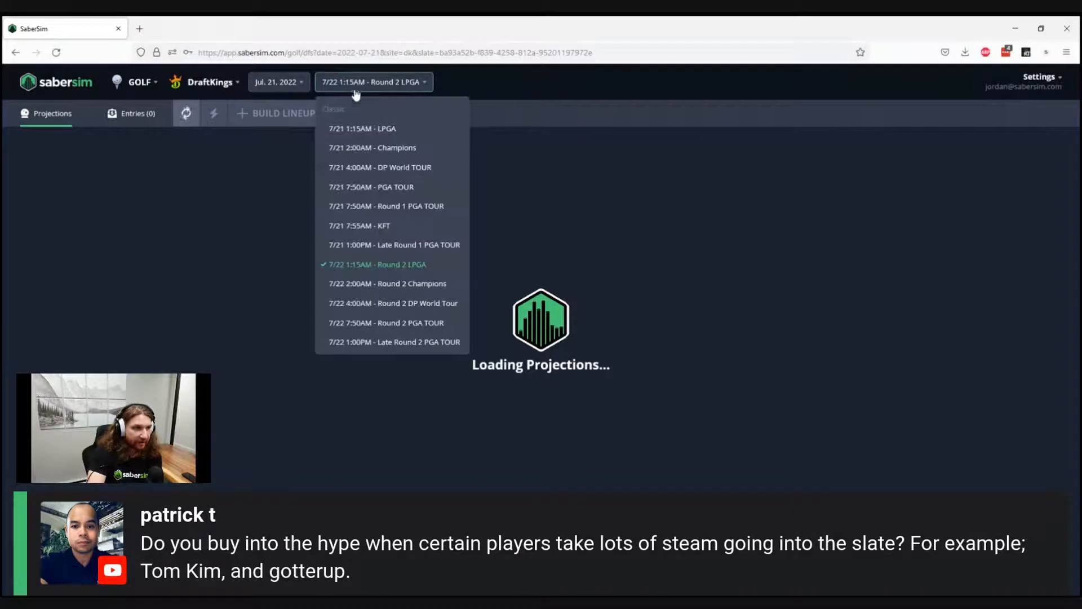
{"action": "left_click", "coordinate": [362, 188]}
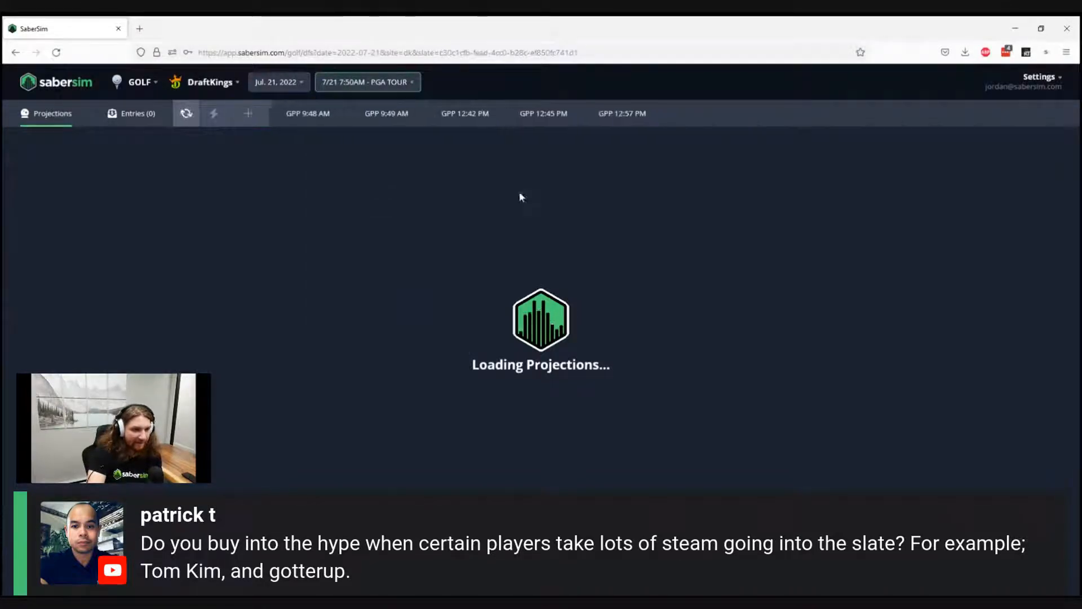
{"action": "left_click", "coordinate": [626, 117]}
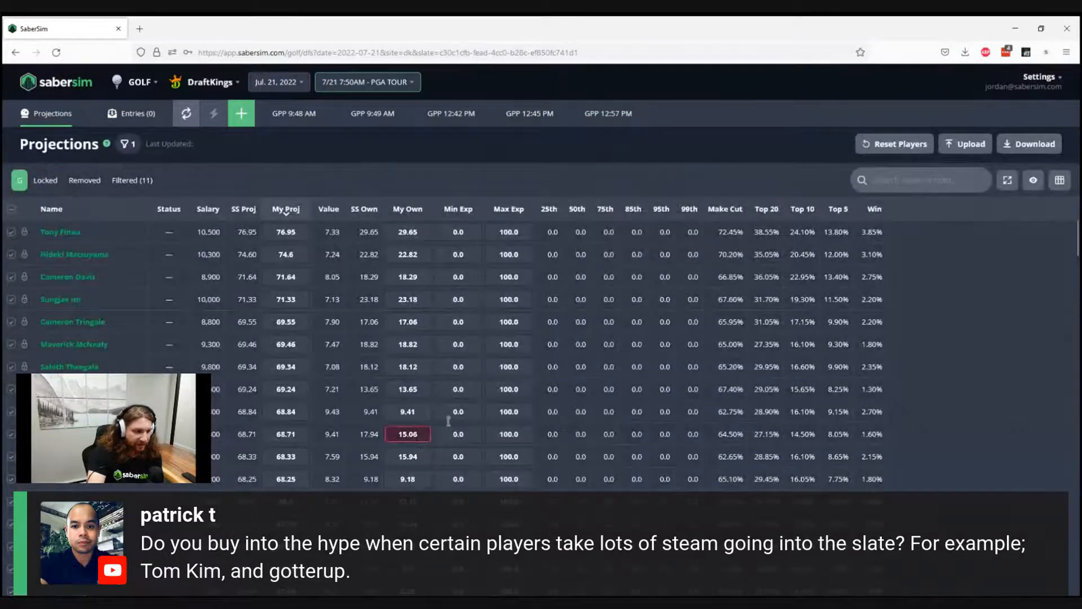
{"action": "left_click", "coordinate": [419, 434]}
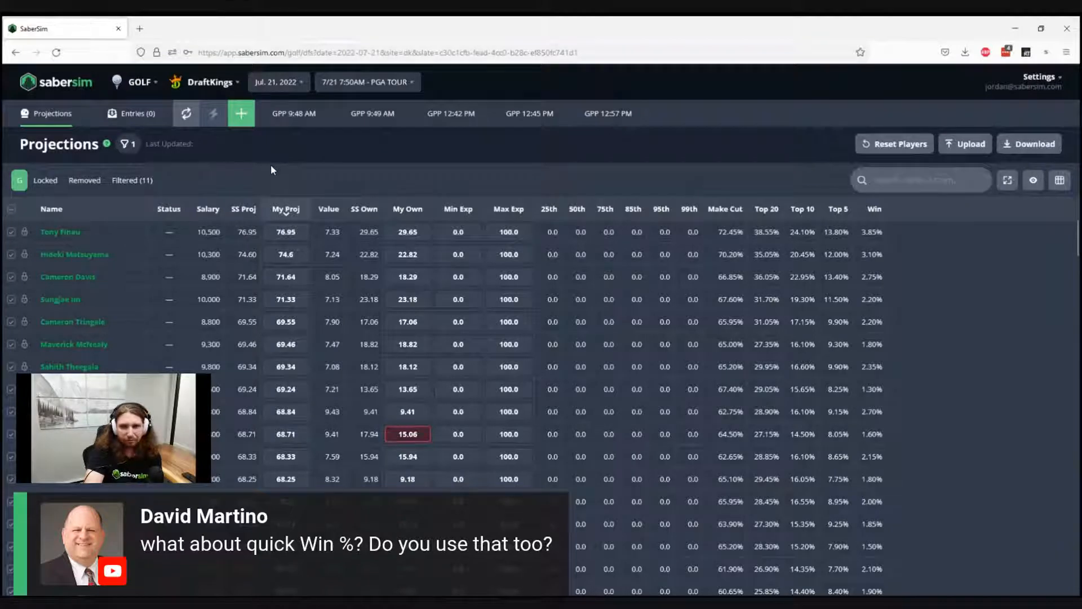
Step: Return to the MMA projections, widen the Win% column and sort the fighters by highest Win%
{"action": "left_click", "coordinate": [148, 90]}
{"action": "left_click", "coordinate": [153, 172]}
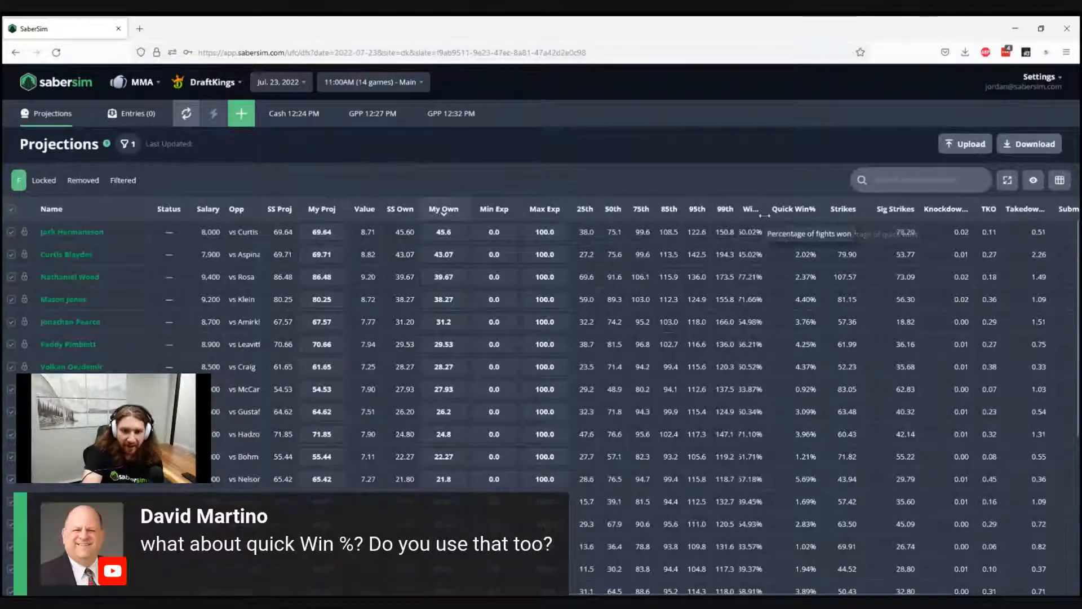
{"action": "left_click_drag", "start_coordinate": [764, 215], "coordinate": [776, 215]}
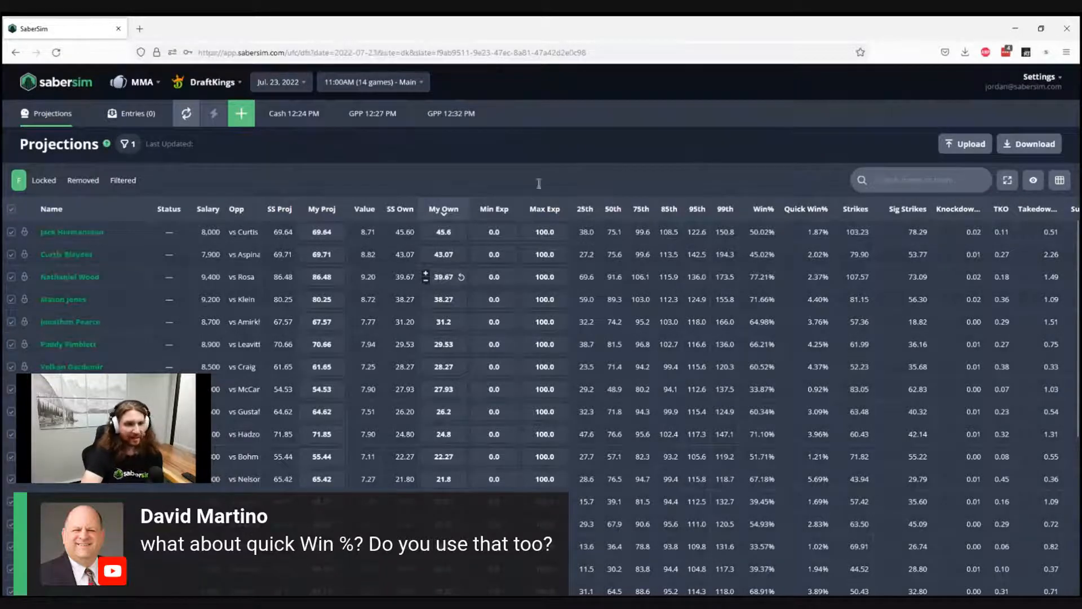
{"action": "left_click", "coordinate": [763, 210]}
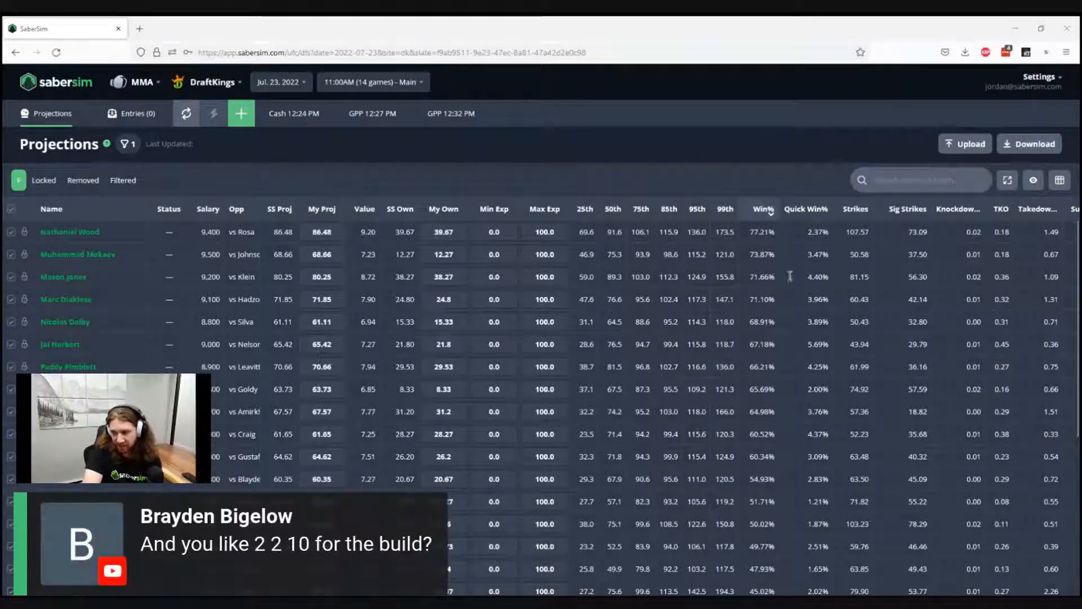
Step: Start a new 25-lineup GPP build with Ownership Fade set to 4 and sort its fighters by highest ownership
{"action": "left_click", "coordinate": [241, 113]}
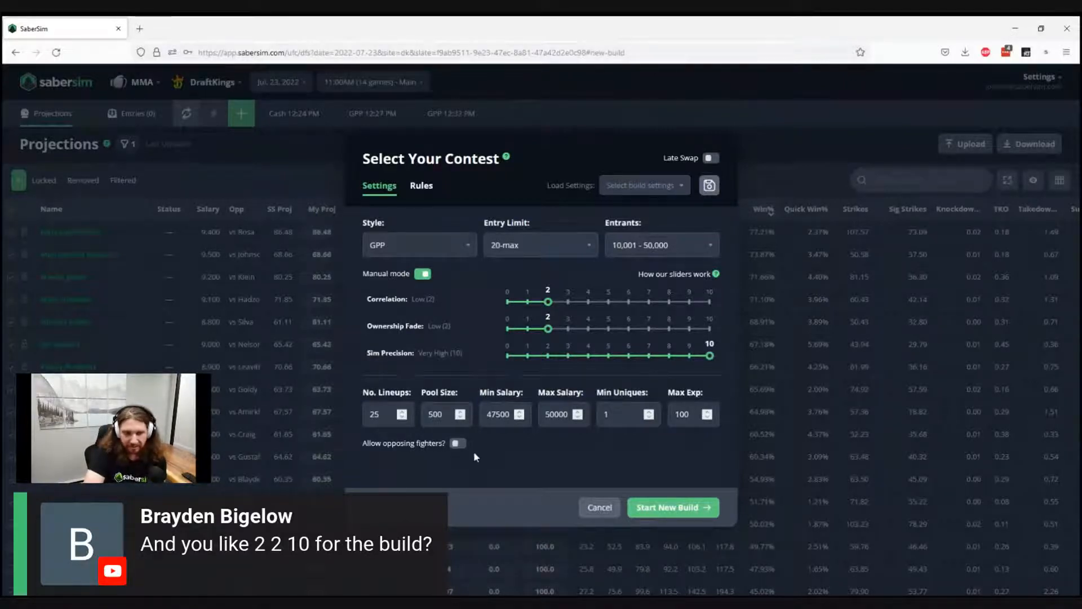
{"action": "left_click_drag", "start_coordinate": [369, 331], "coordinate": [384, 333]}
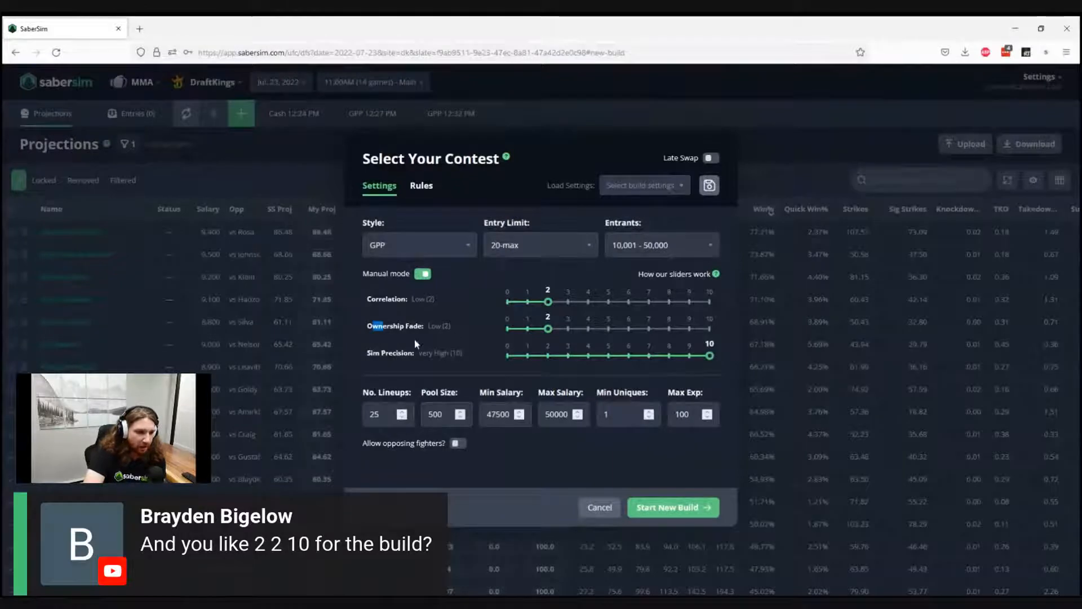
{"action": "left_click", "coordinate": [426, 353]}
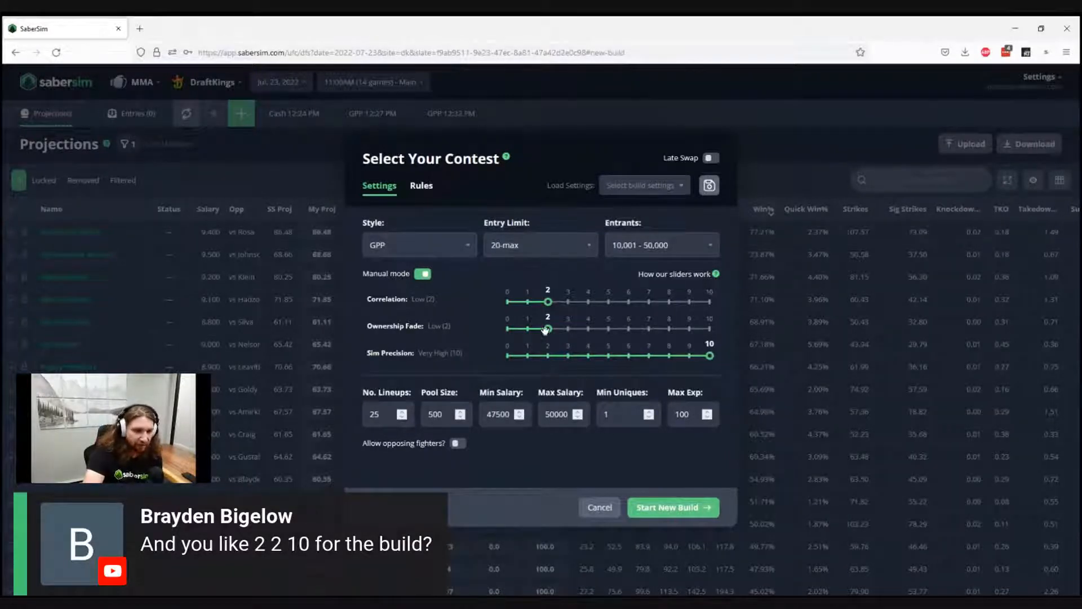
{"action": "left_click_drag", "start_coordinate": [613, 329], "coordinate": [588, 329]}
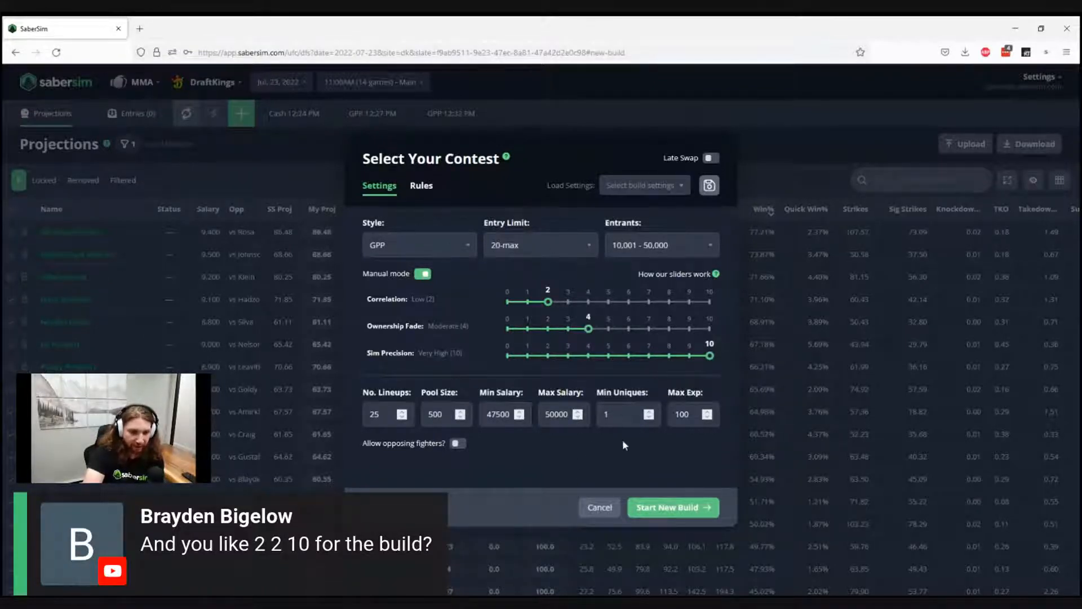
{"action": "left_click", "coordinate": [687, 517]}
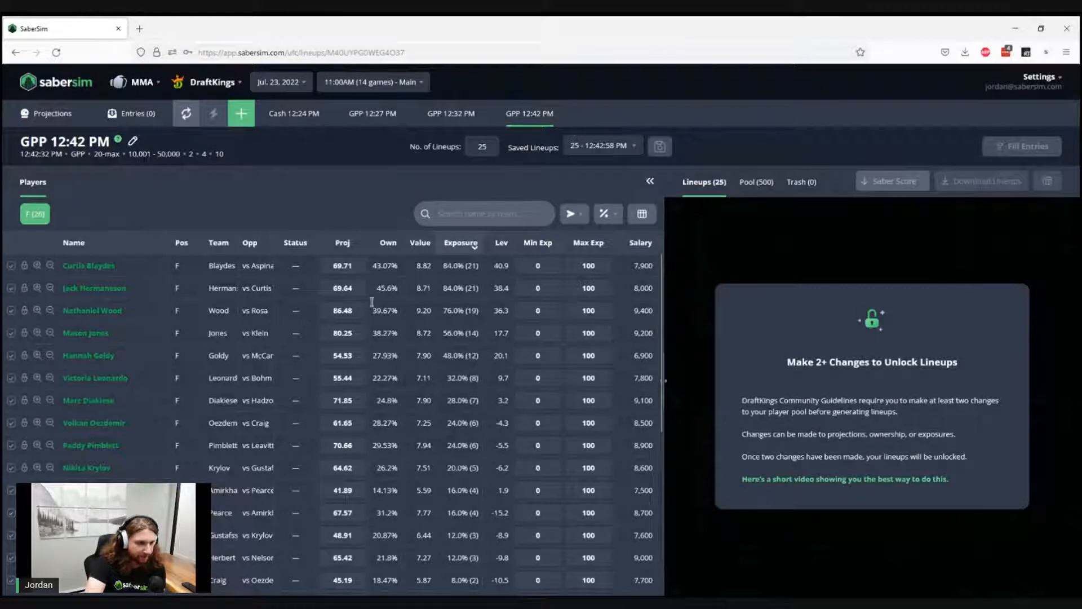
{"action": "left_click", "coordinate": [388, 243]}
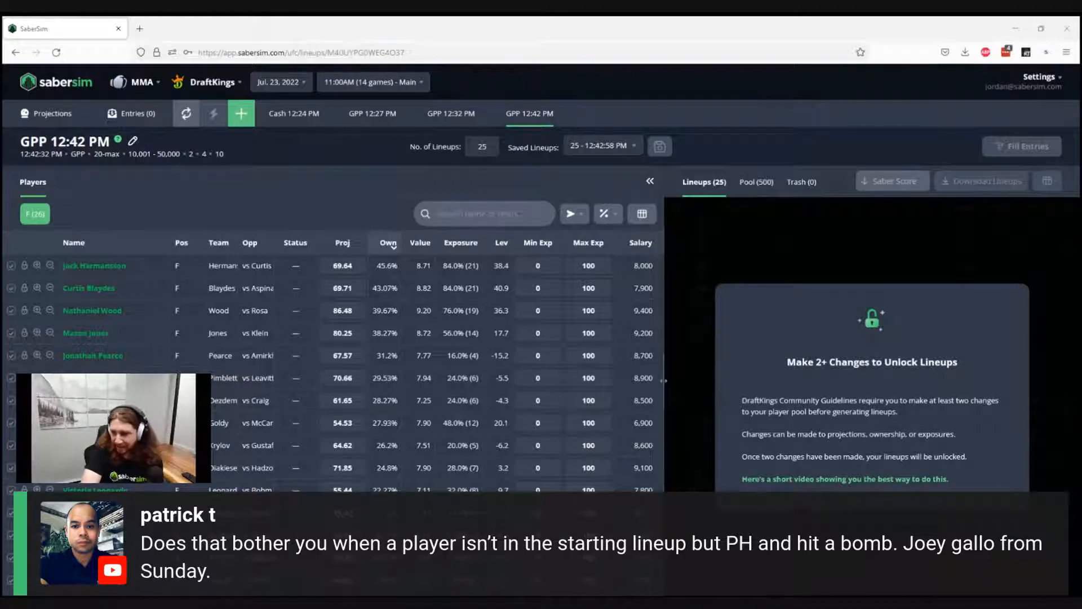
Step: Switch to MLB and open the 1:10PM three-game Main slate
{"action": "left_click", "coordinate": [139, 84]}
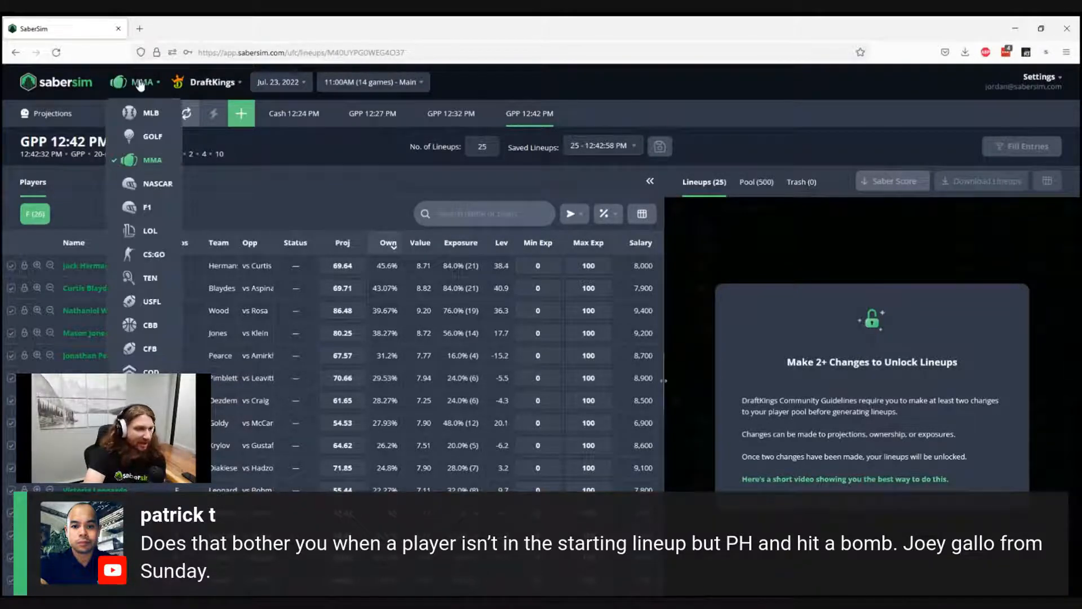
{"action": "left_click", "coordinate": [150, 114]}
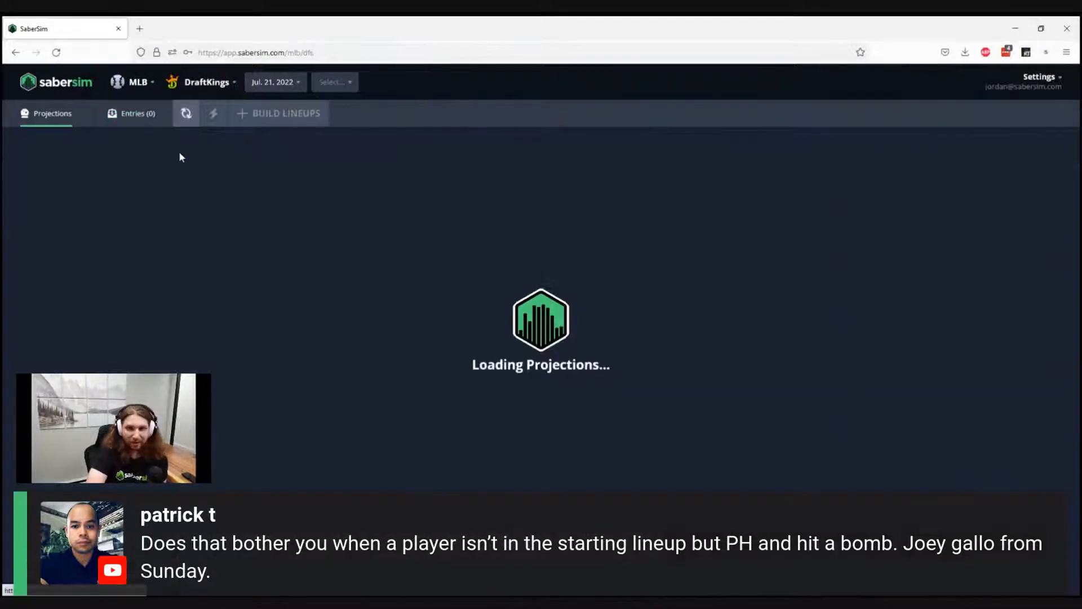
{"action": "left_click", "coordinate": [334, 84]}
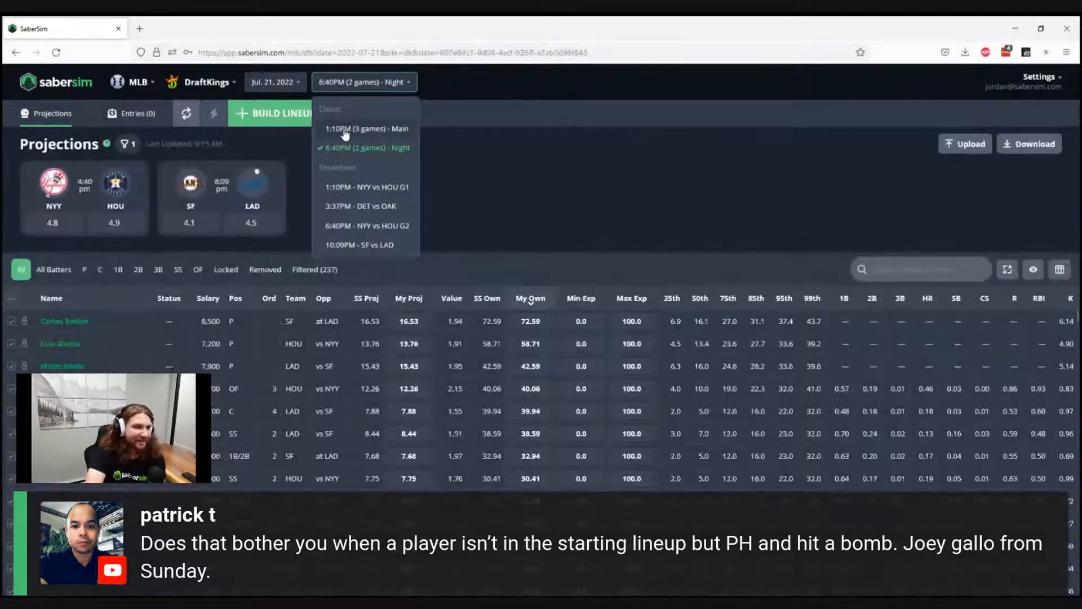
{"action": "left_click", "coordinate": [346, 130]}
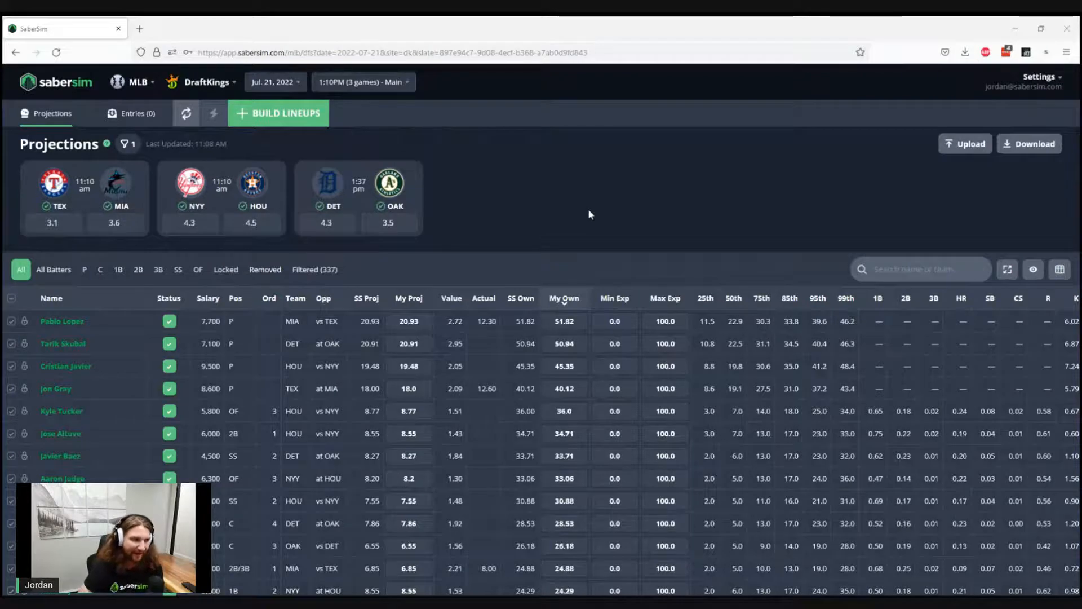
Step: Switch to golf, open the 7/21 7:50AM PGA TOUR slate and sort the players by highest salary
{"action": "left_click", "coordinate": [123, 85]}
{"action": "left_click", "coordinate": [138, 142]}
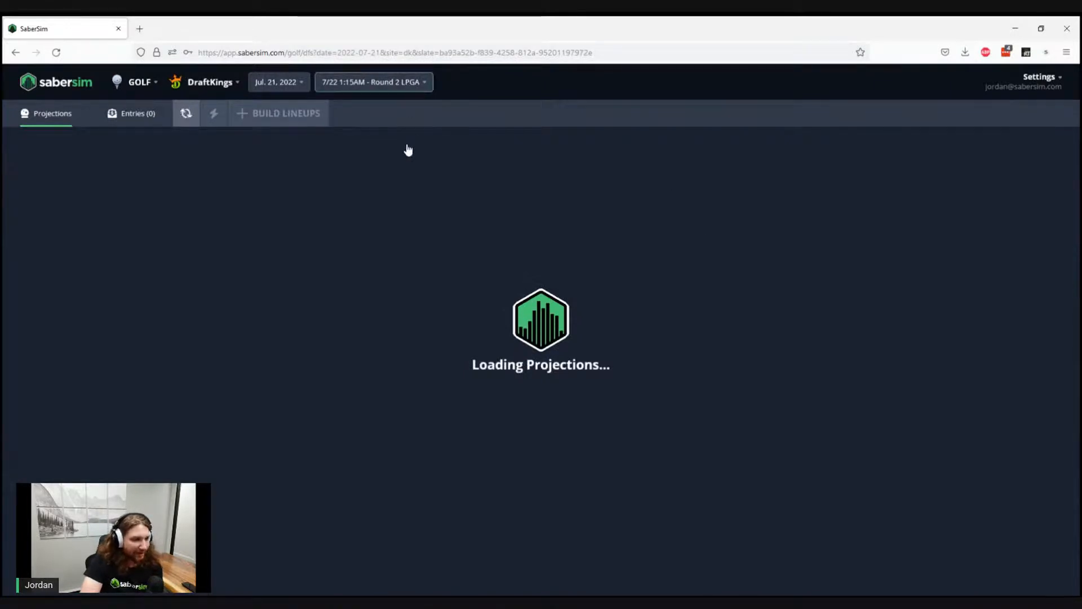
{"action": "left_click", "coordinate": [395, 83]}
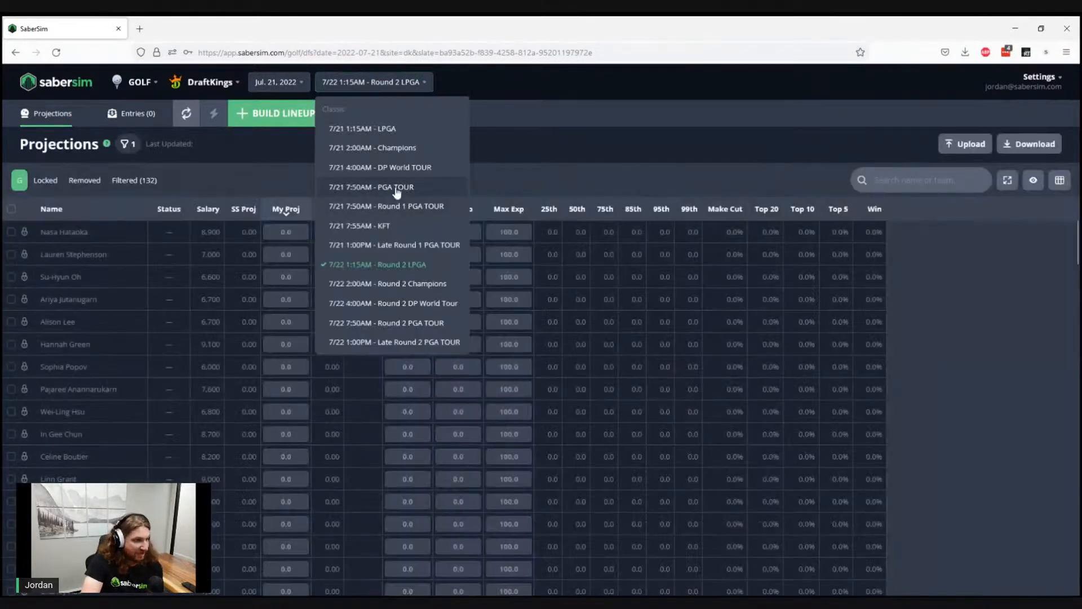
{"action": "left_click", "coordinate": [397, 189]}
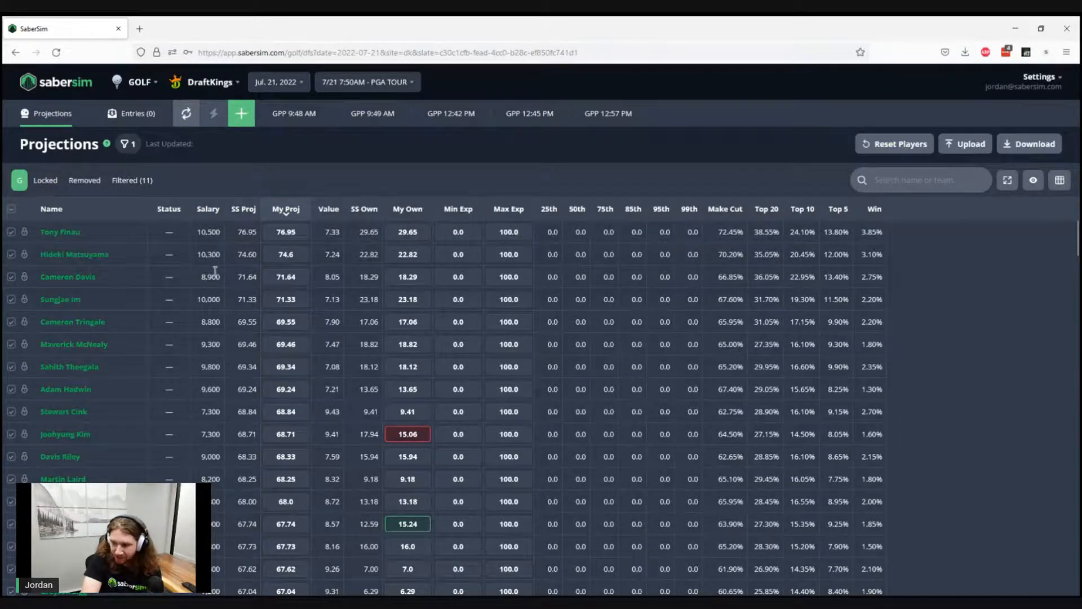
{"action": "left_click", "coordinate": [208, 211]}
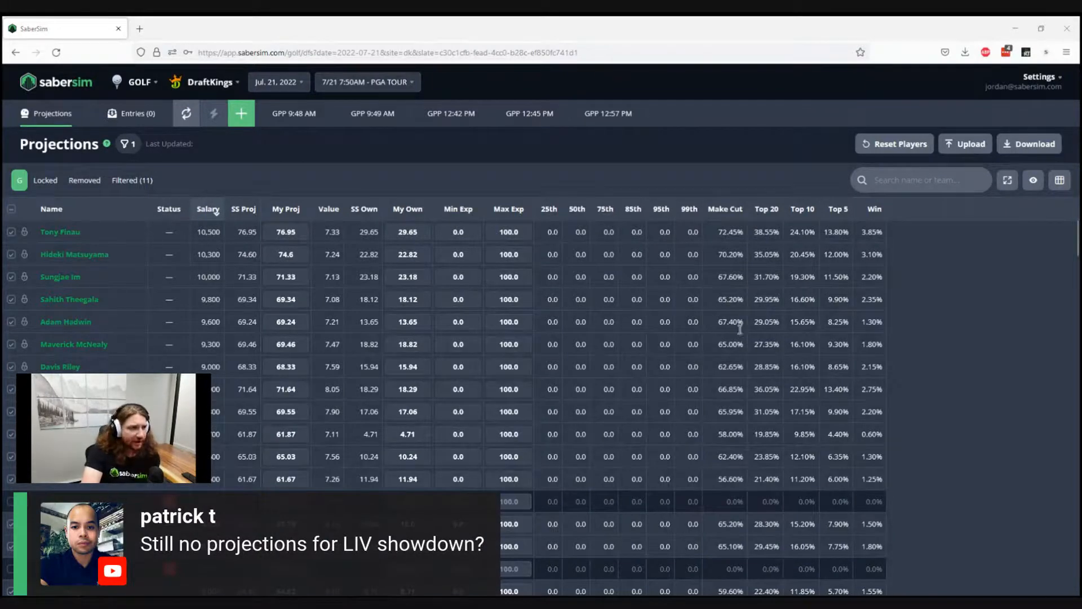
Step: Look through the available golf slates for a LIV showdown slate
{"action": "left_click", "coordinate": [341, 84]}
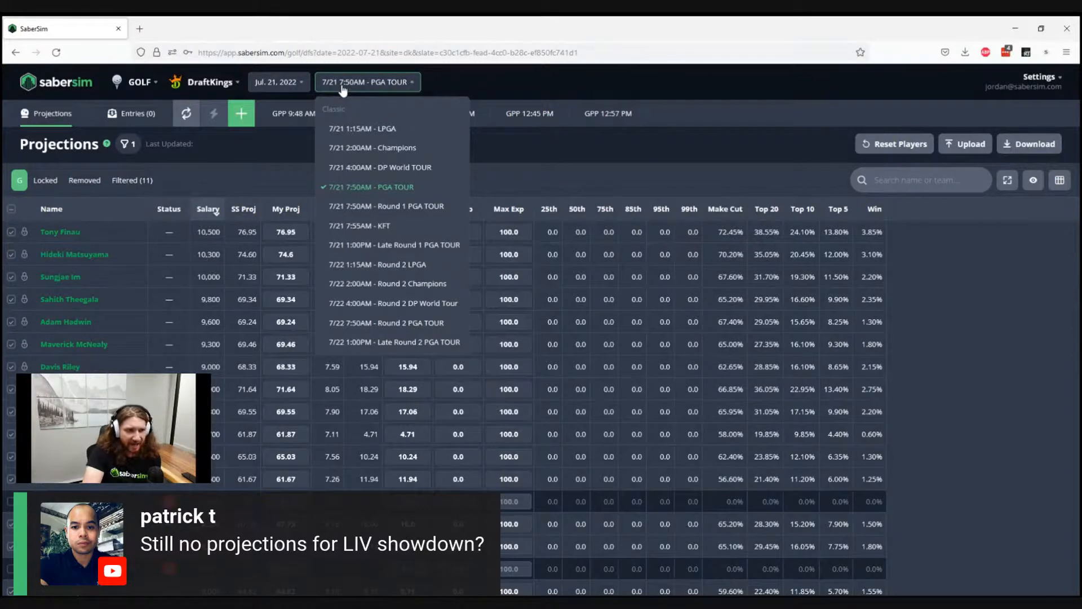
{"action": "left_click", "coordinate": [534, 151]}
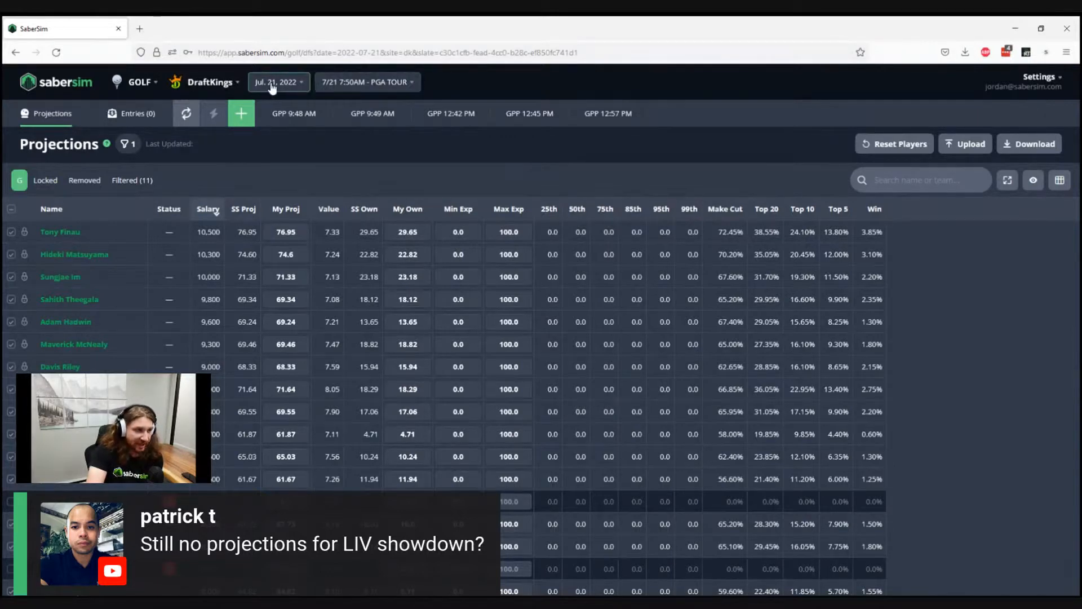
{"action": "left_click", "coordinate": [330, 89]}
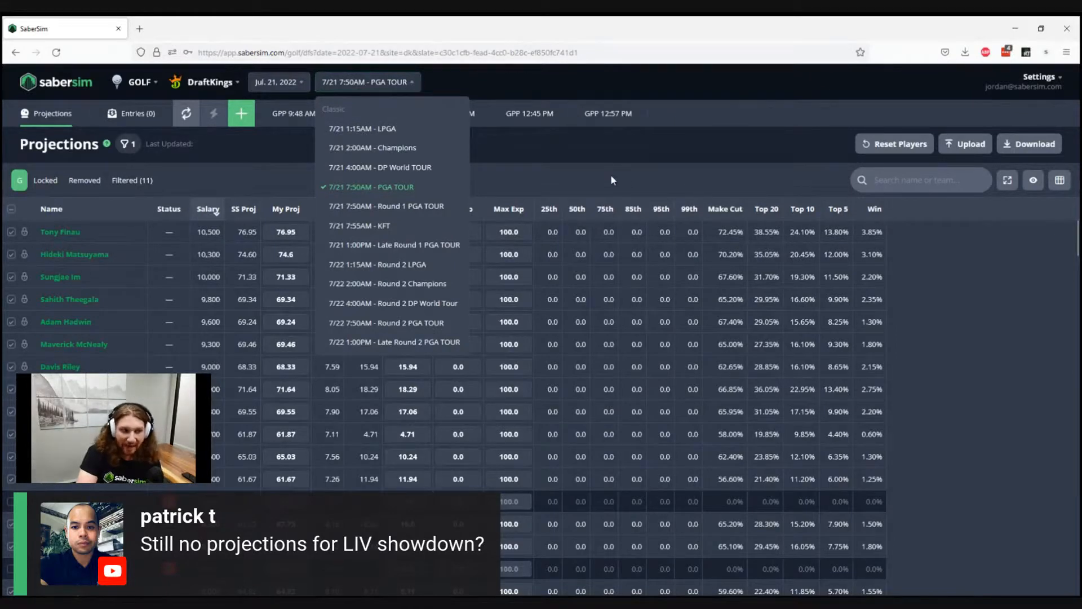
{"action": "left_click", "coordinate": [611, 176]}
{"action": "left_click", "coordinate": [367, 82]}
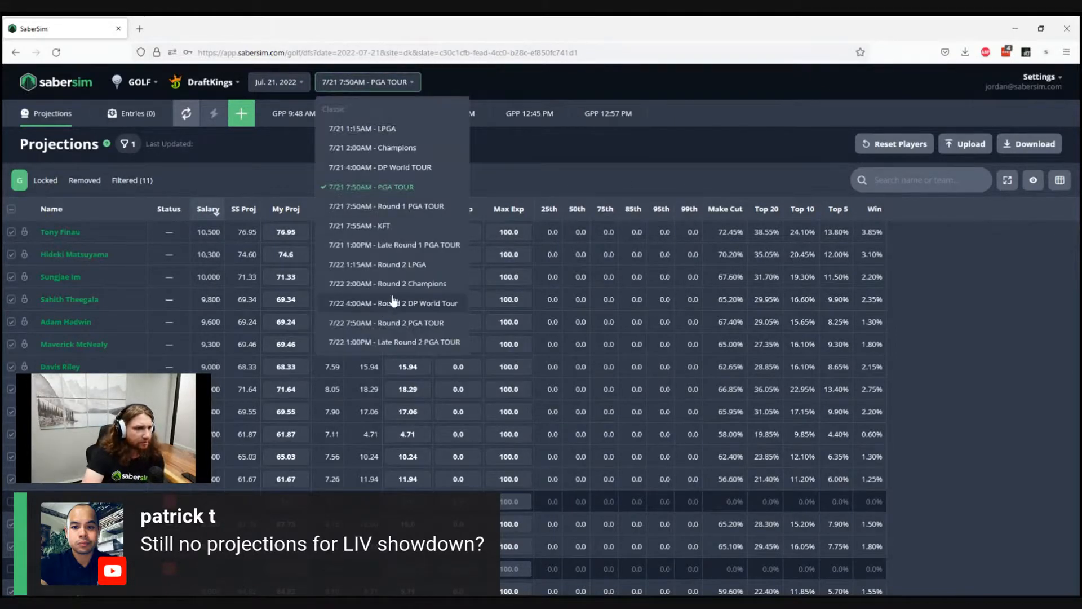
{"action": "left_click", "coordinate": [597, 152]}
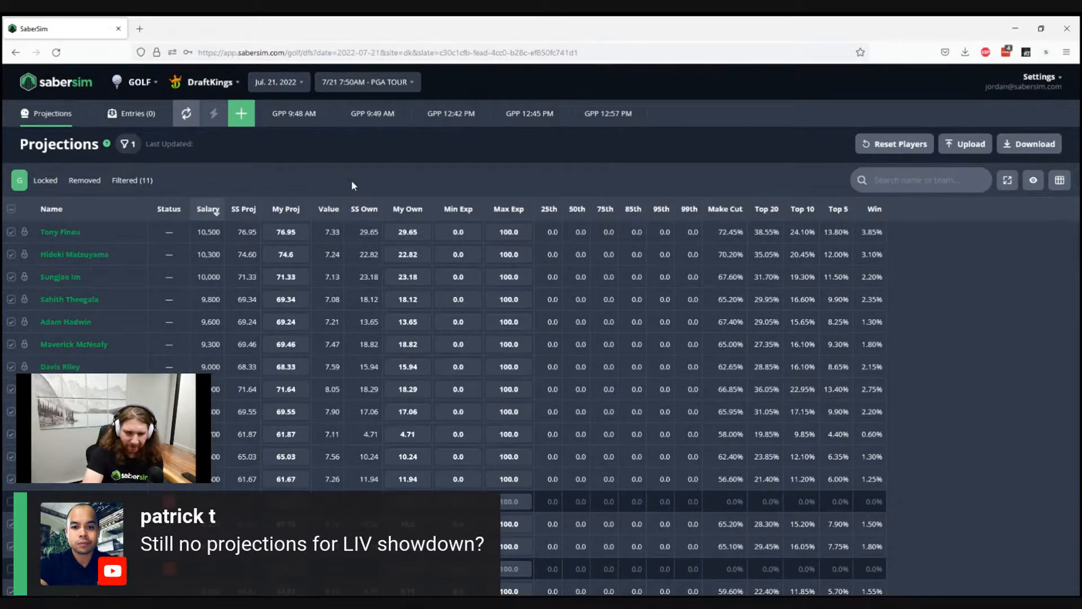
{"action": "left_click", "coordinate": [353, 84]}
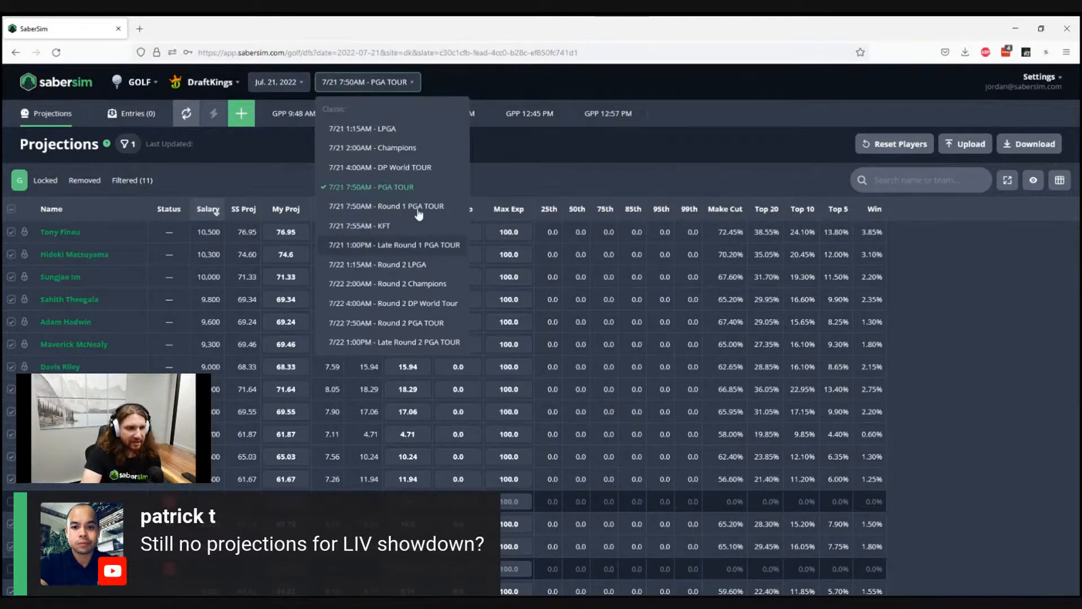
{"action": "left_click", "coordinate": [540, 167]}
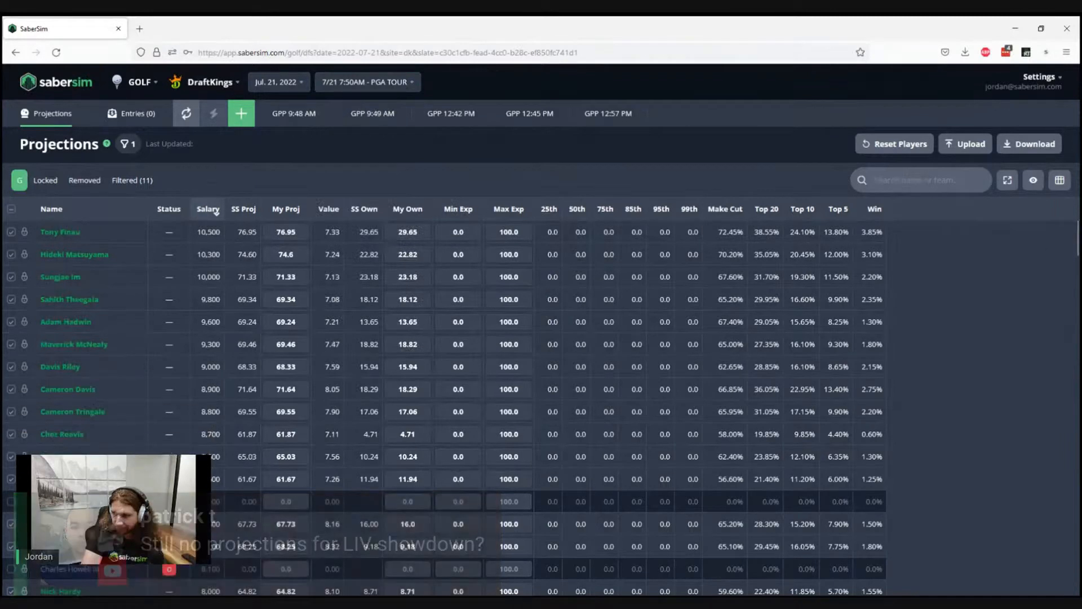